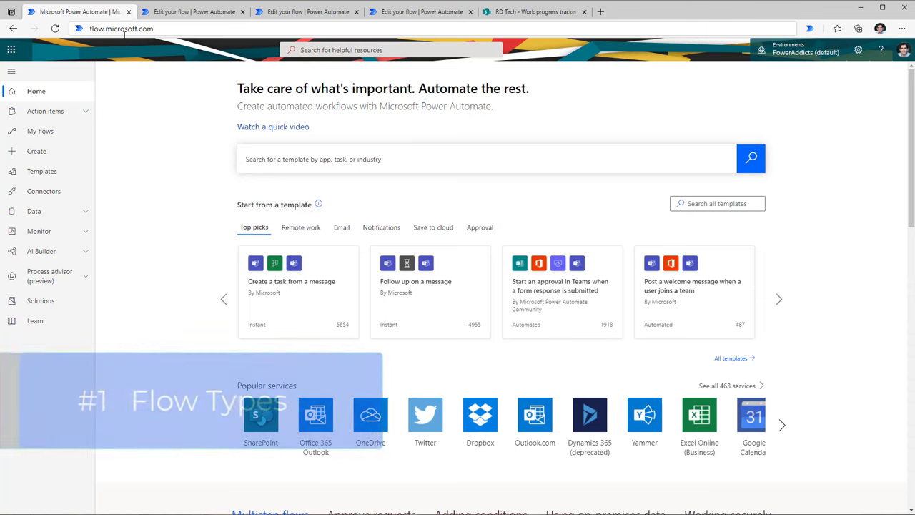
Step: From Create, start an automated cloud flow, browse the 'sharepoint' triggers, then dismiss the dialog
click(45, 155)
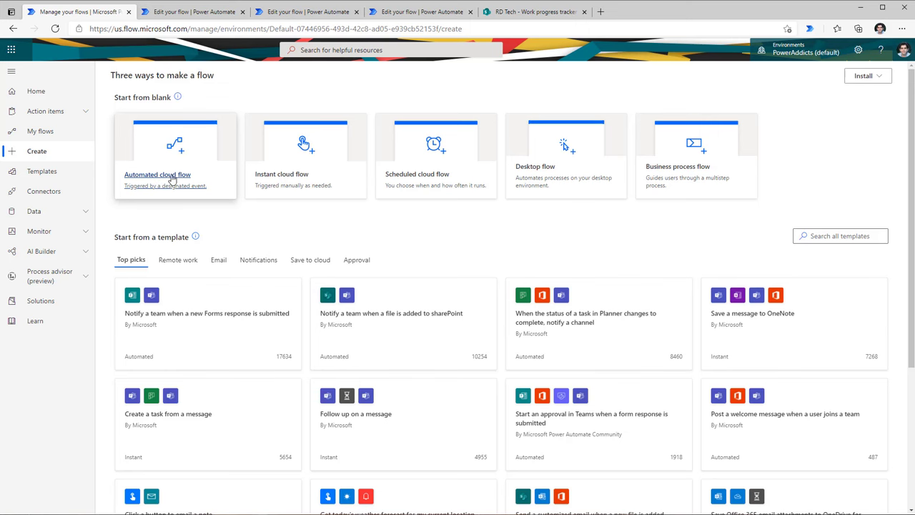
click(183, 178)
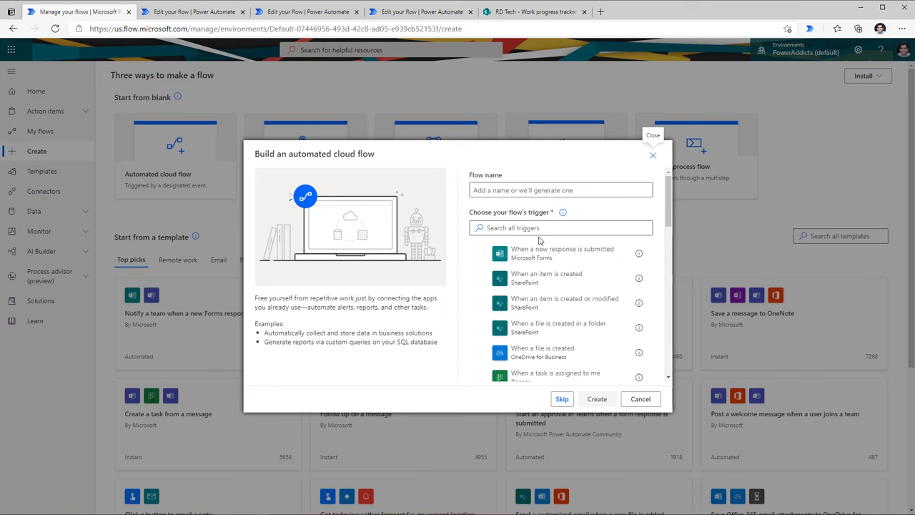
scroll(551, 276, down, 1)
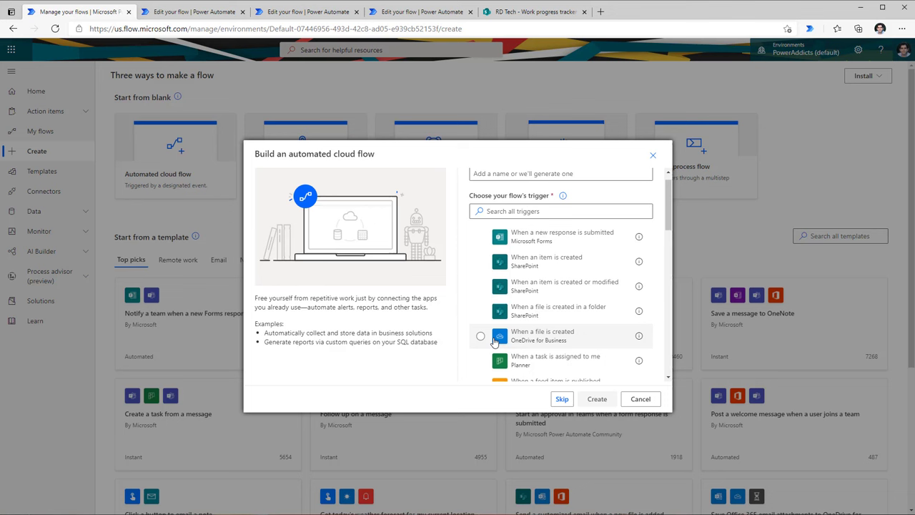
click(522, 207)
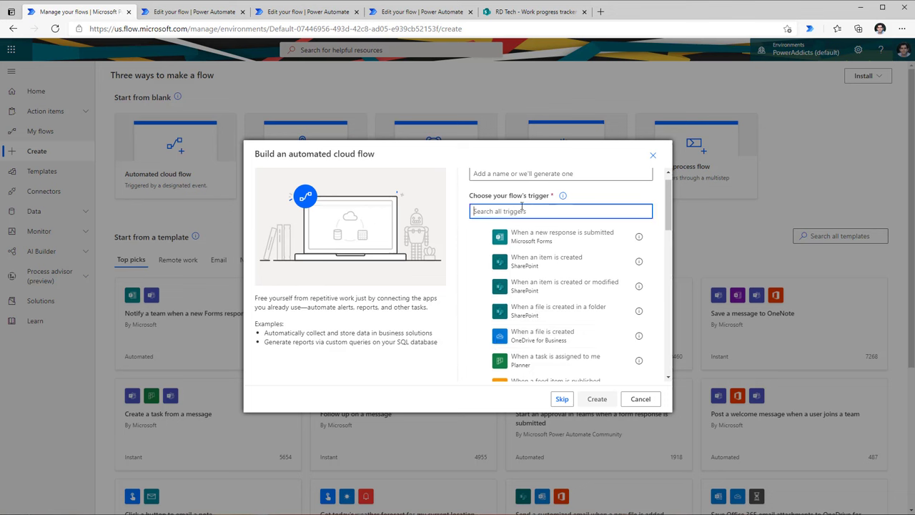
text(sharepoint)
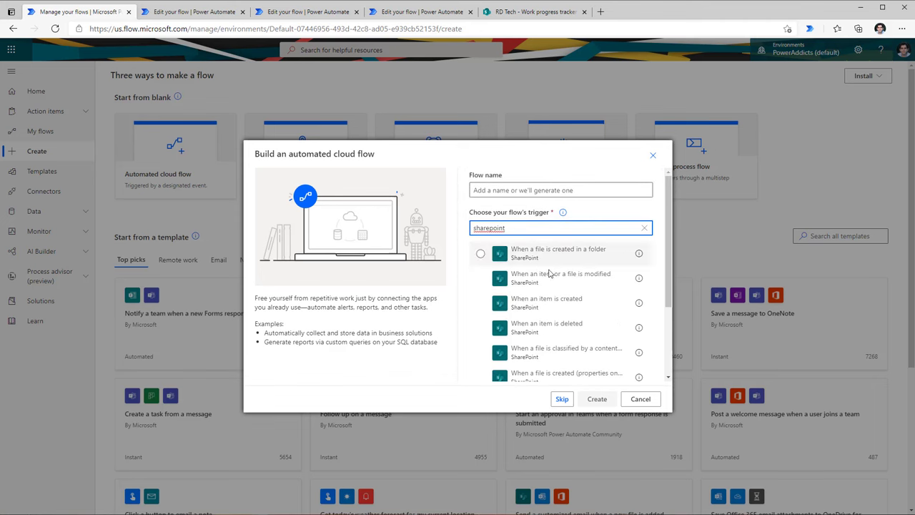
scroll(552, 283, down, 1)
scroll(552, 282, down, 3)
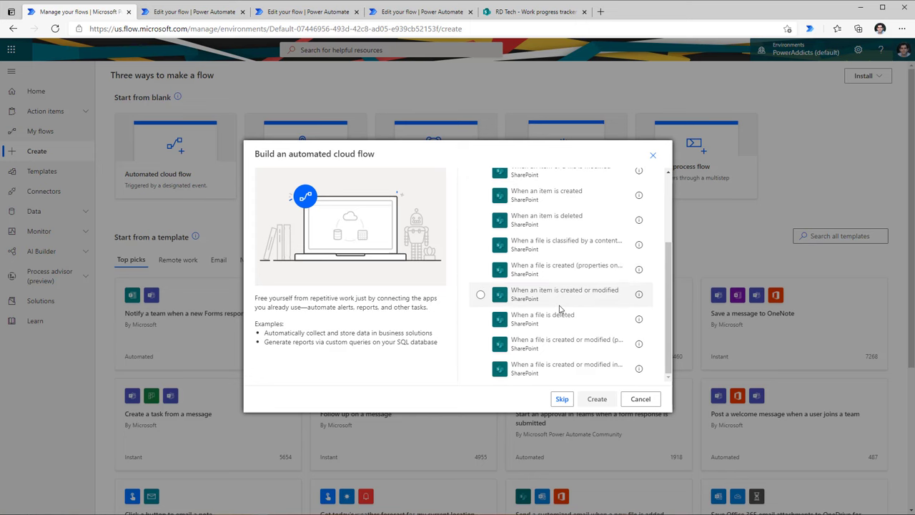
key(Escape)
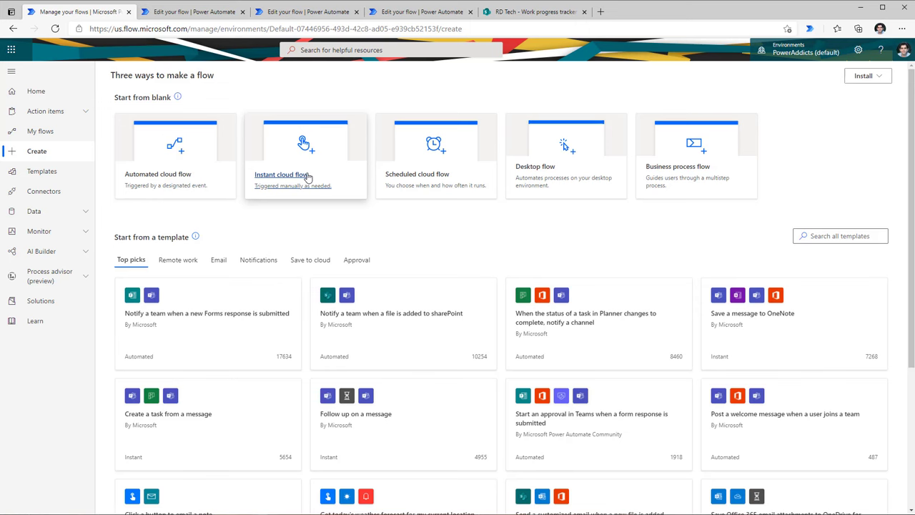
click(307, 177)
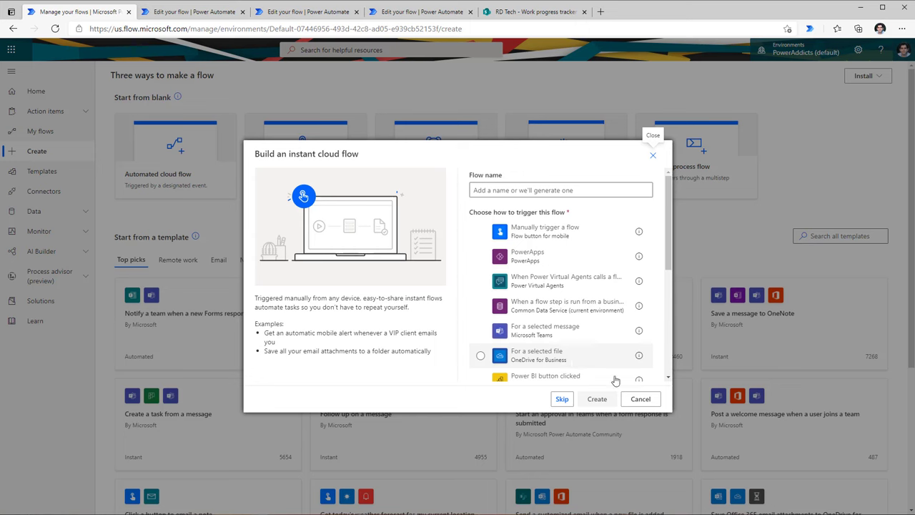
click(636, 399)
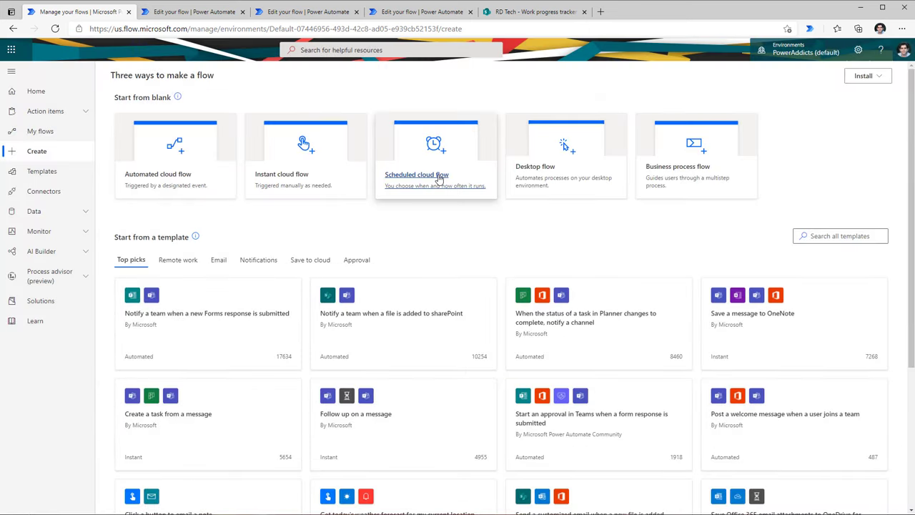
click(440, 179)
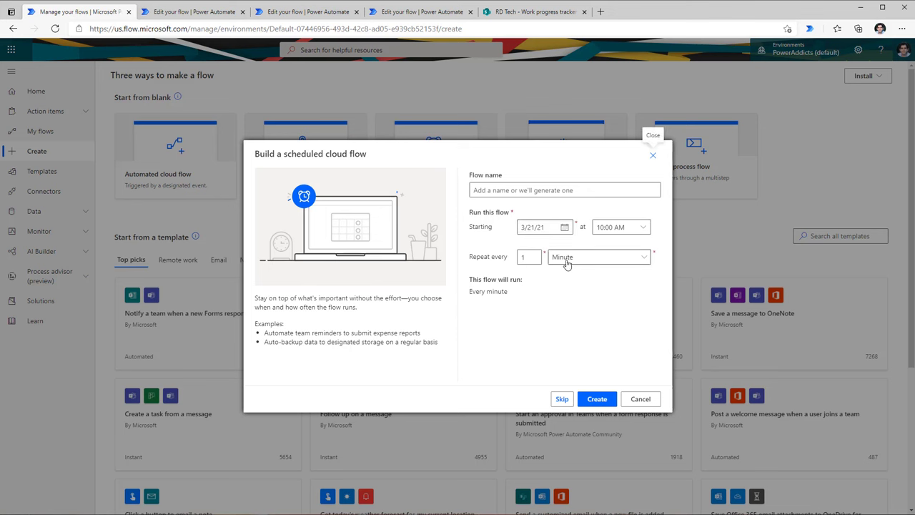
click(567, 261)
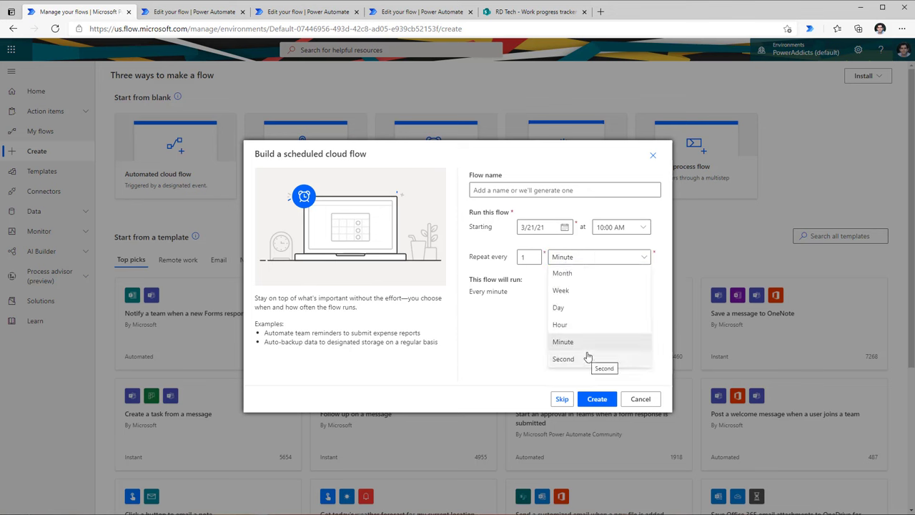
click(585, 293)
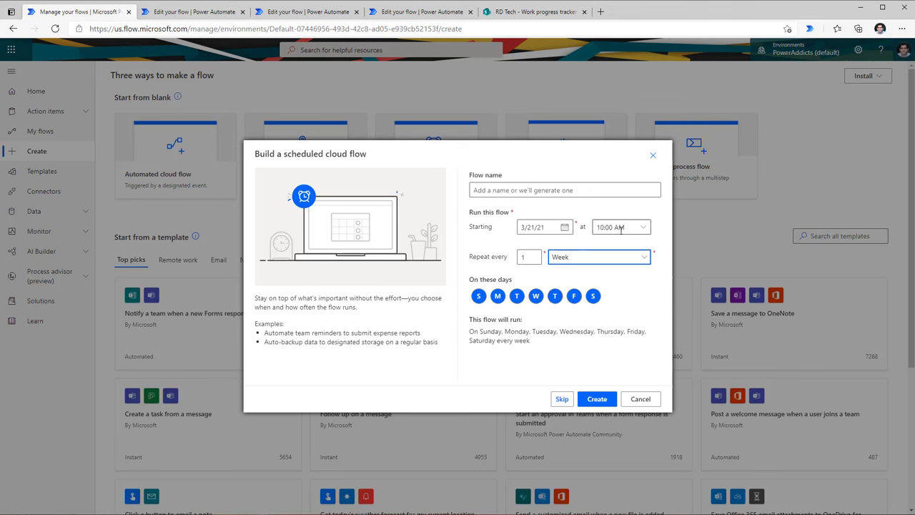
click(641, 398)
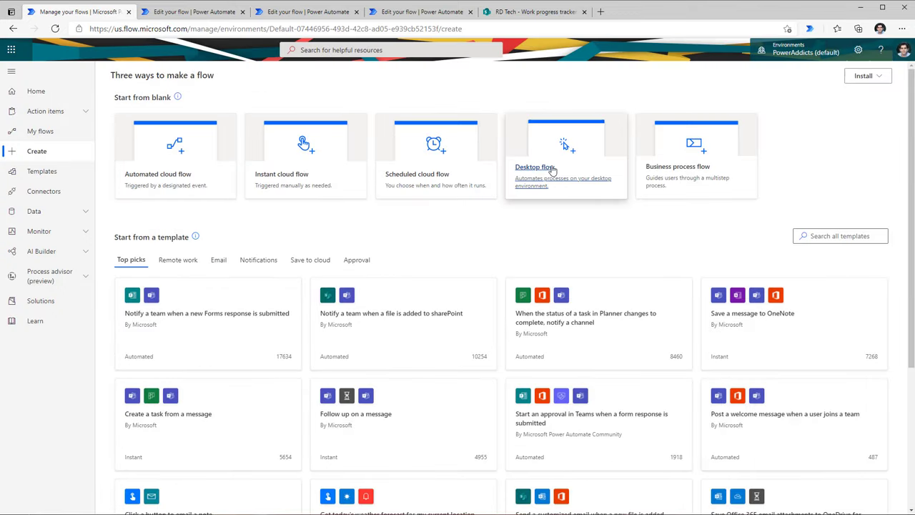
click(552, 171)
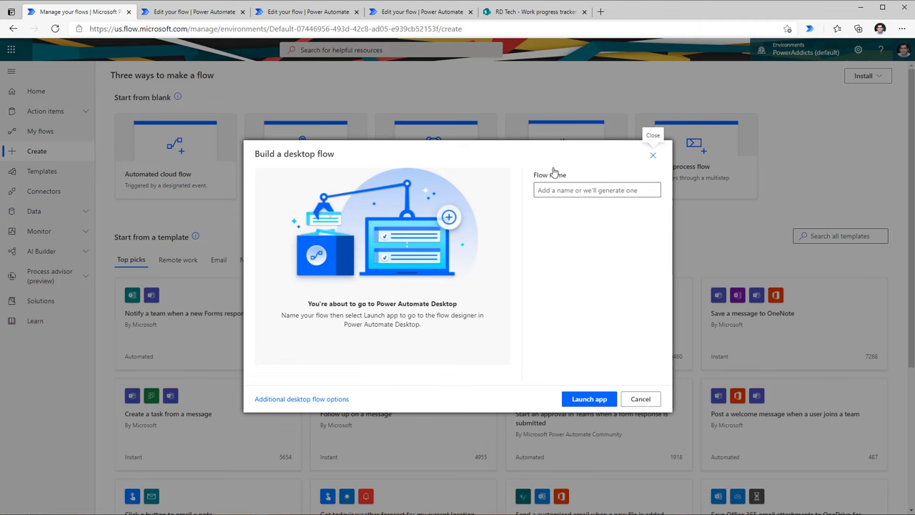
click(589, 398)
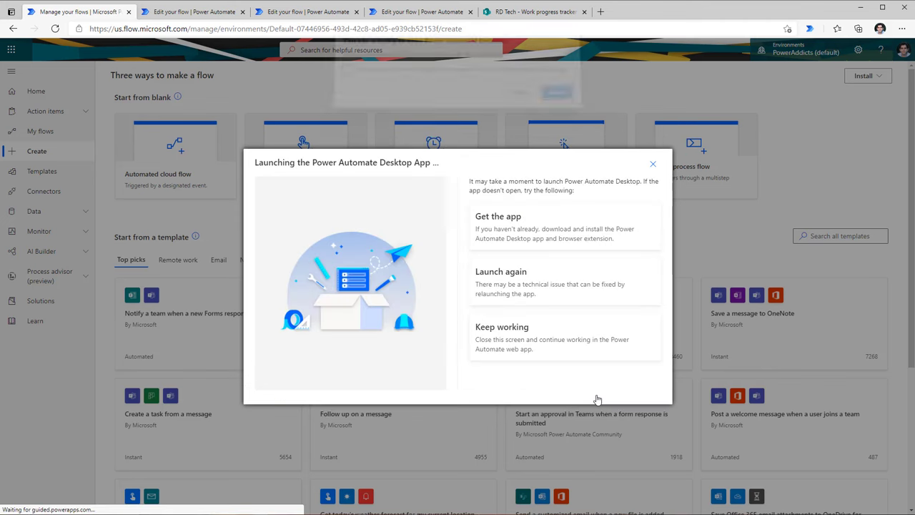
click(519, 100)
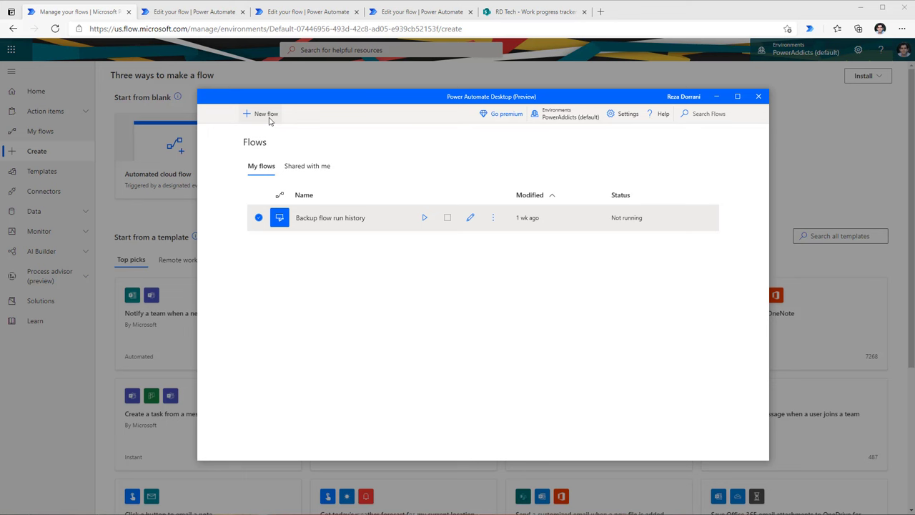
click(759, 96)
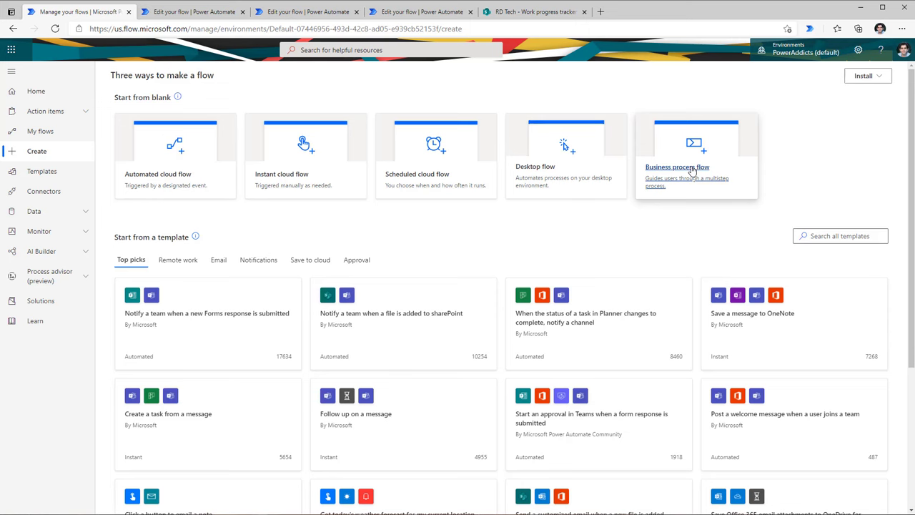
click(693, 170)
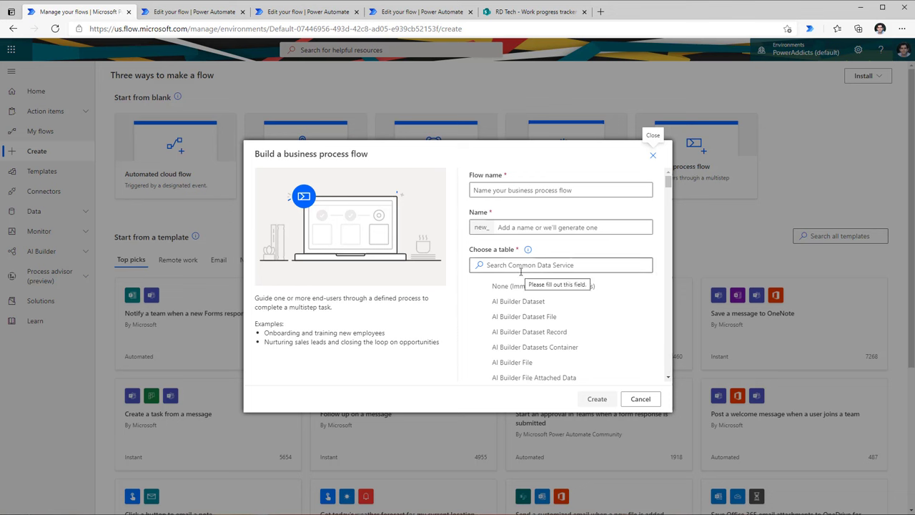
scroll(562, 295, down, 1)
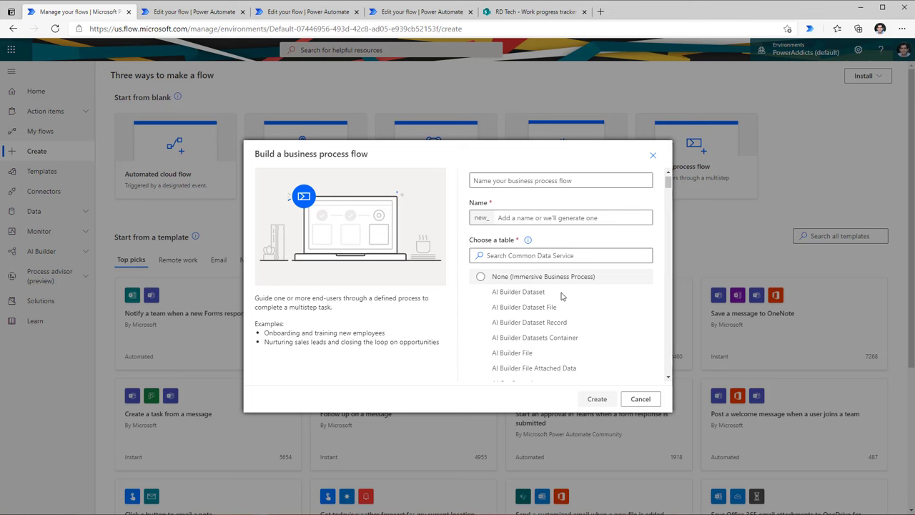
scroll(561, 295, down, 1)
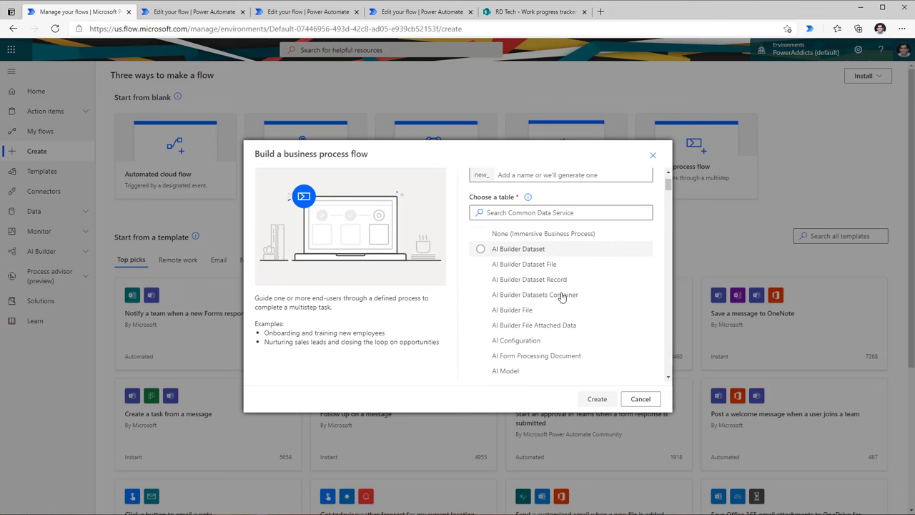
scroll(549, 253, up, 1)
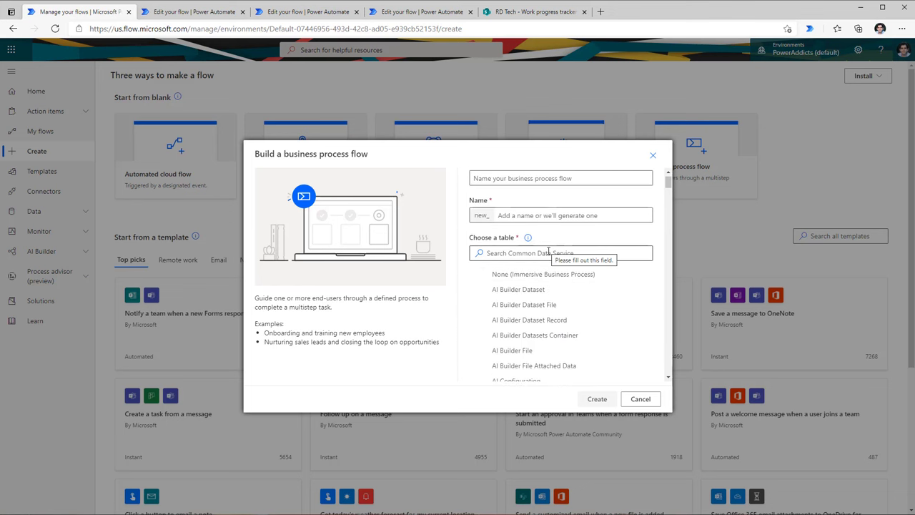
scroll(581, 310, down, 1)
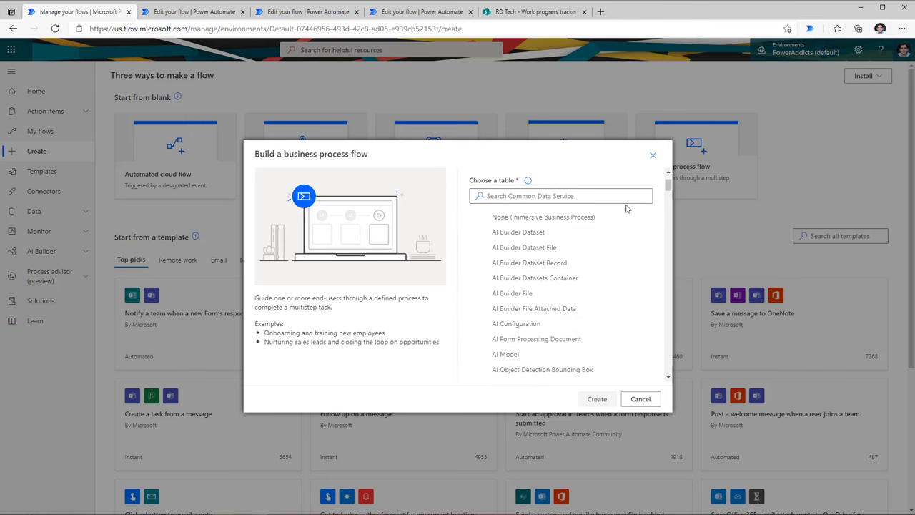
click(643, 399)
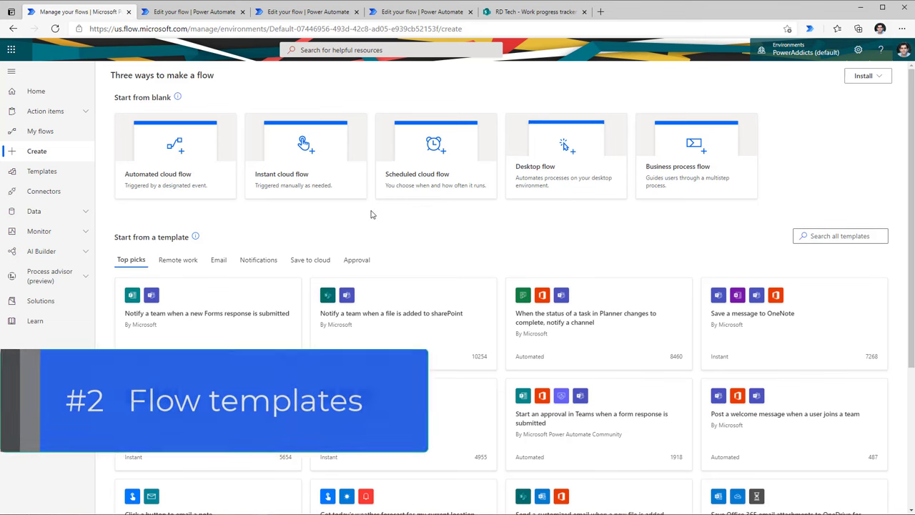
Step: Browse the Notifications and Approval template categories
scroll(371, 214, down, 1)
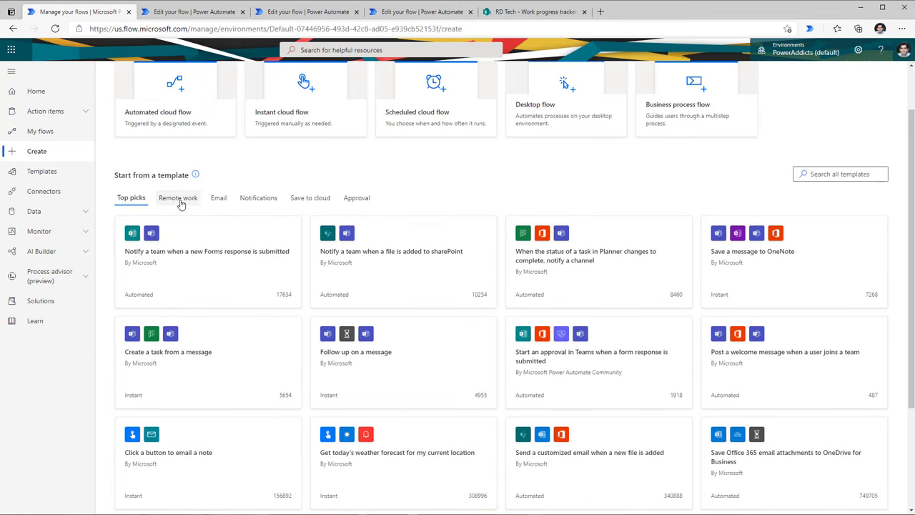
click(258, 198)
click(352, 201)
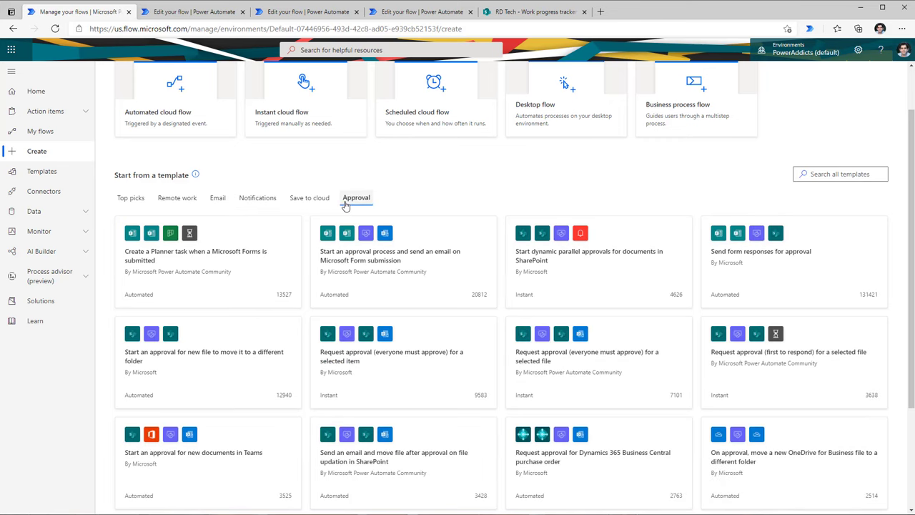
Step: Search all templates for 'attachments'
click(820, 177)
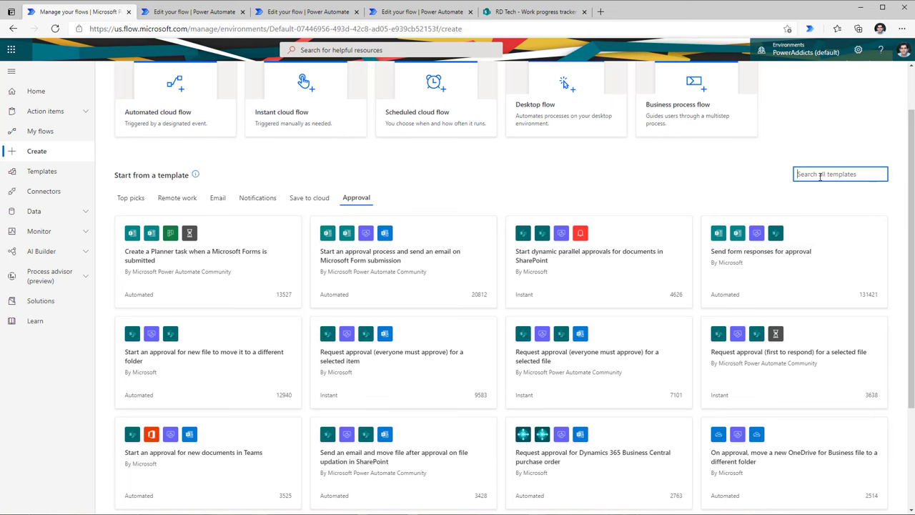
text(attachments)
key(Return)
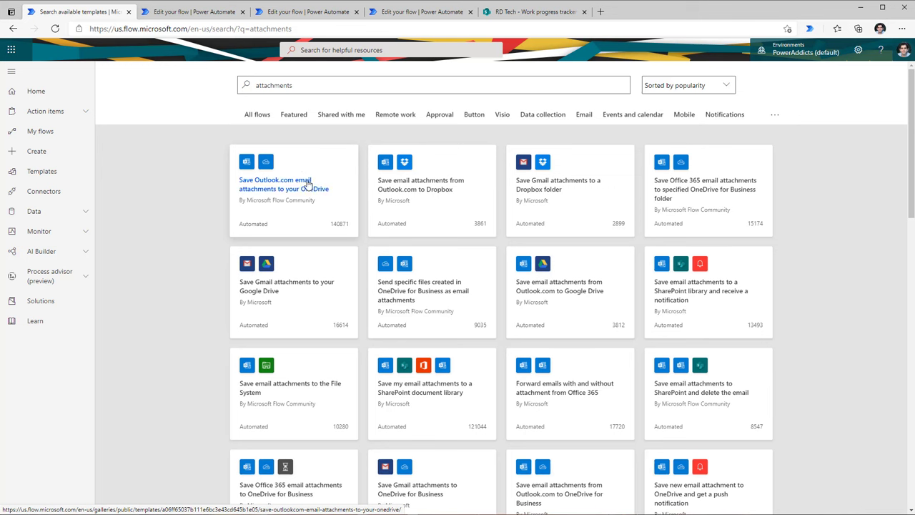
Step: Create a flow from the Save Outlook.com email attachments to your OneDrive template
click(338, 162)
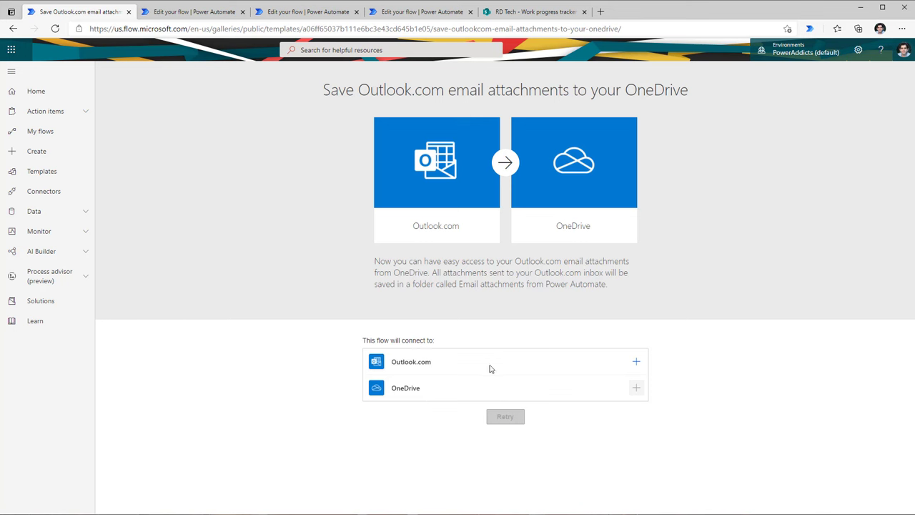
click(636, 364)
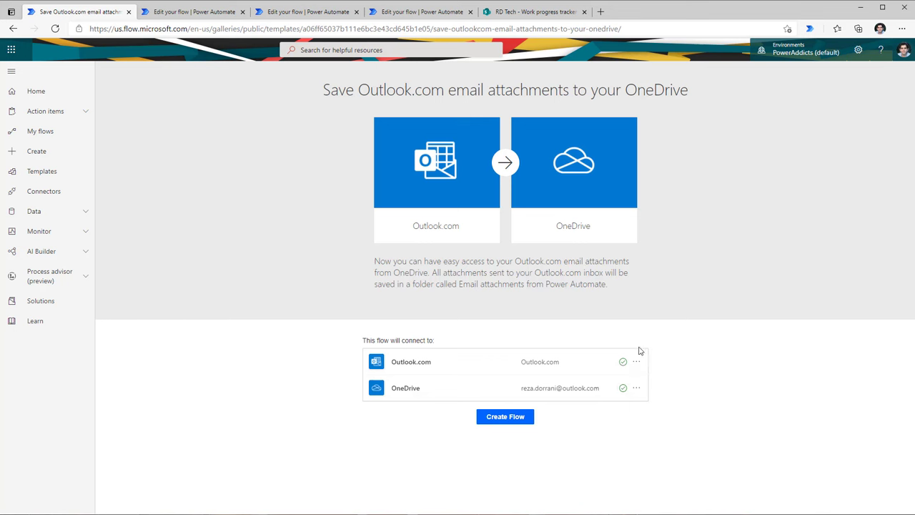
click(522, 424)
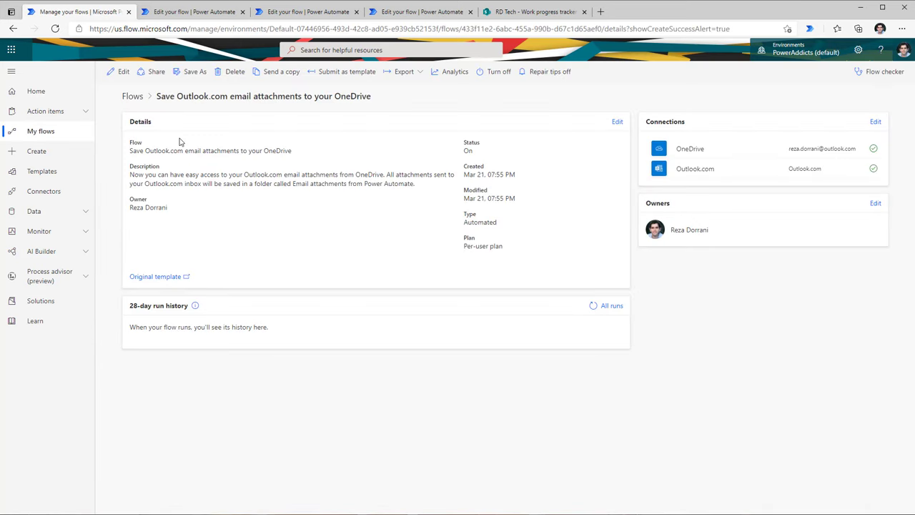
Step: Edit the new flow and expand its Apply to each loop and Create file action
click(122, 73)
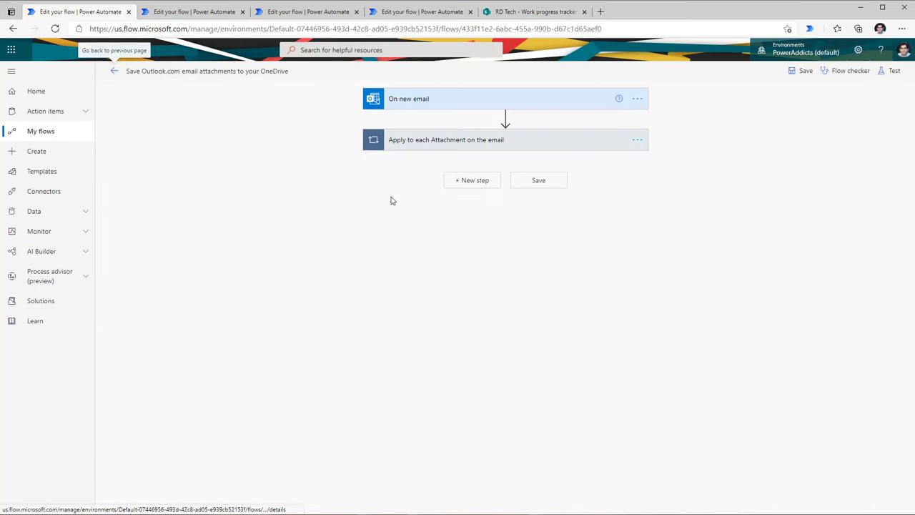
click(454, 142)
click(449, 207)
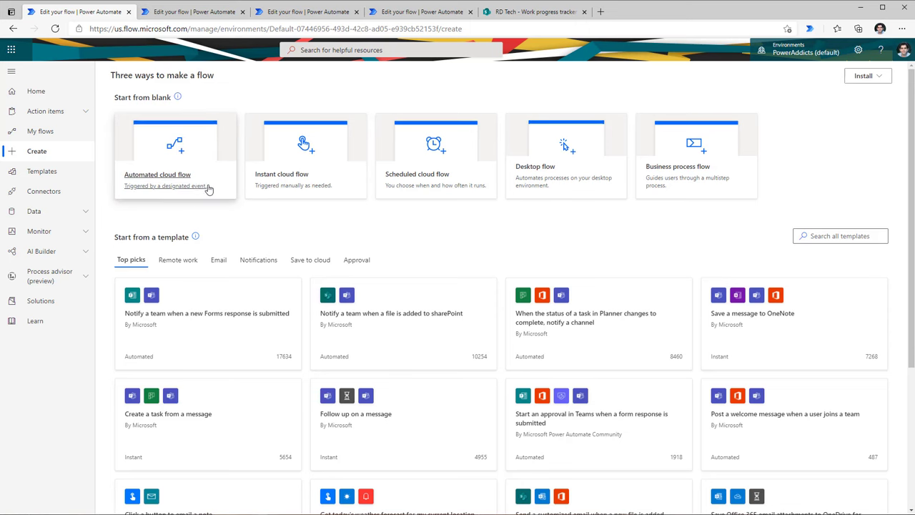
Step: Start a blank automated flow with the SharePoint 'When an item is created' trigger
click(158, 181)
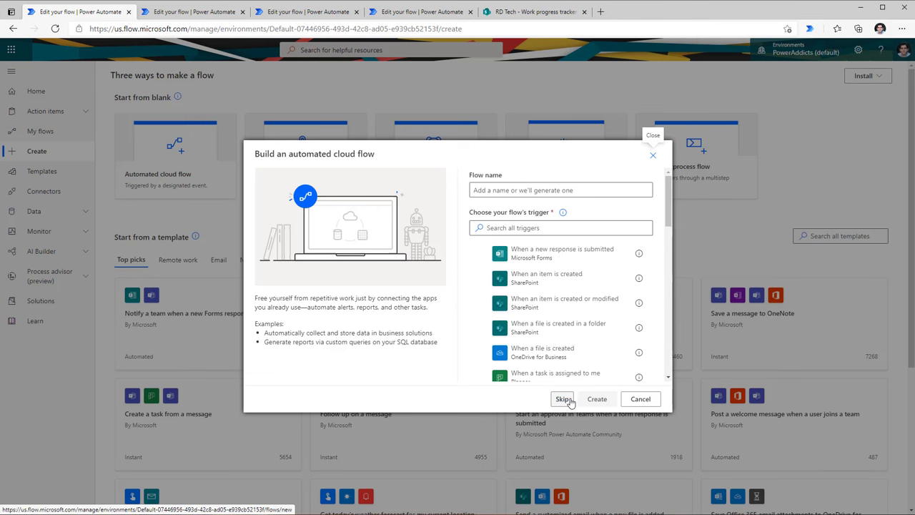
click(564, 399)
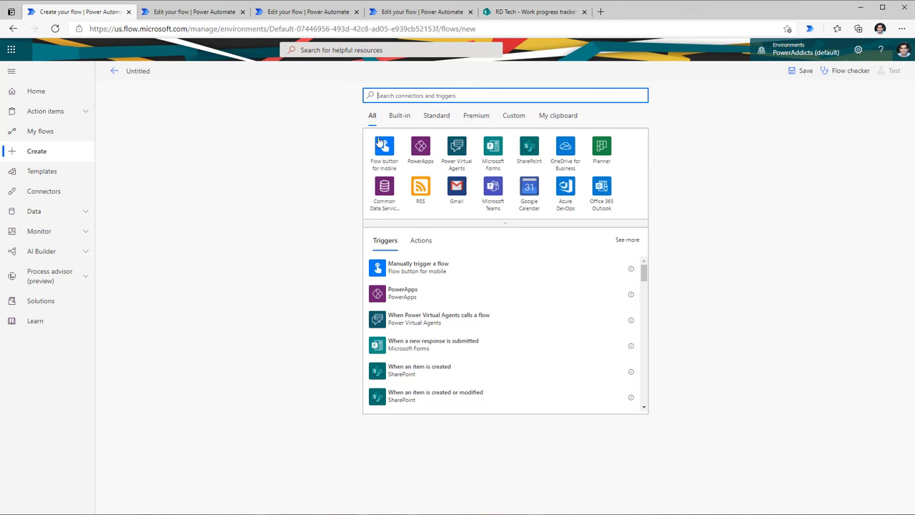
click(502, 224)
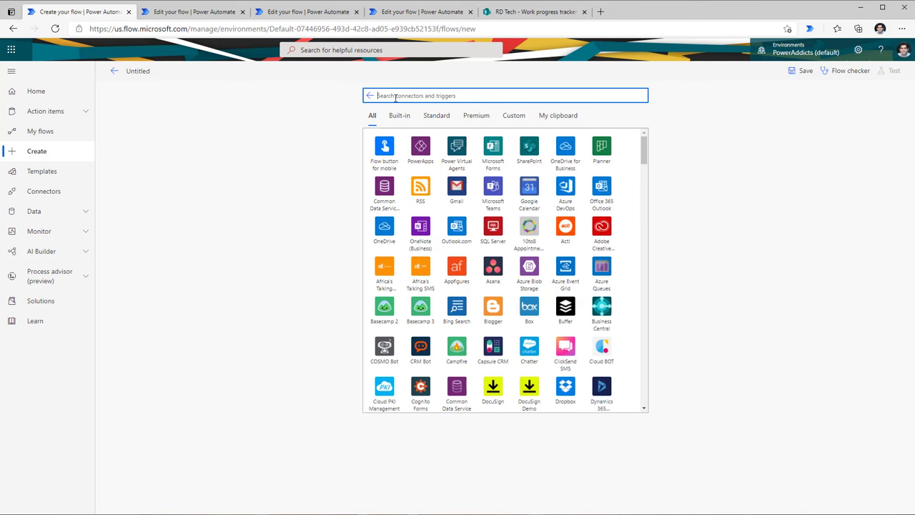
text(sharepoint)
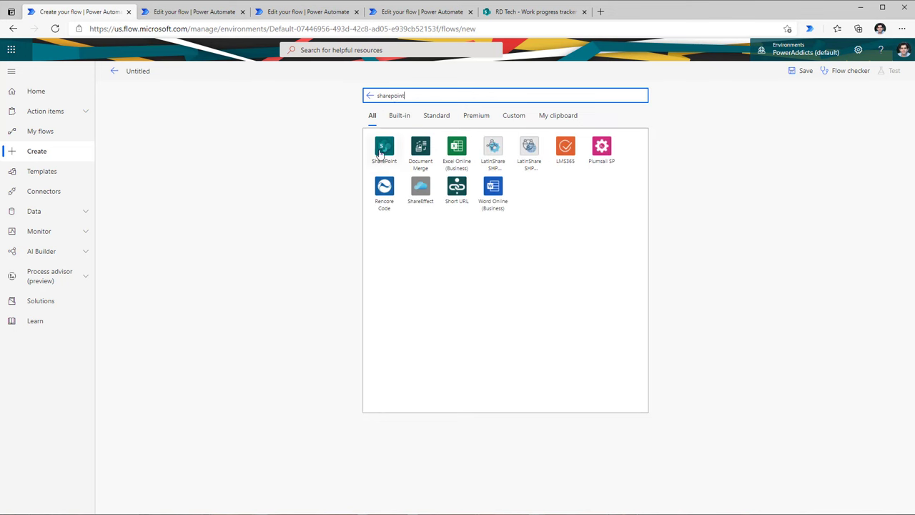
click(382, 146)
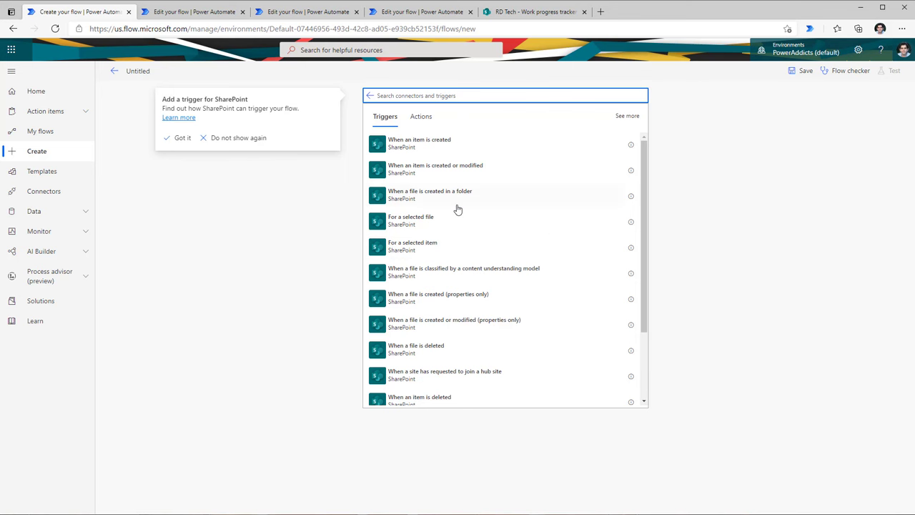
scroll(458, 207, down, 2)
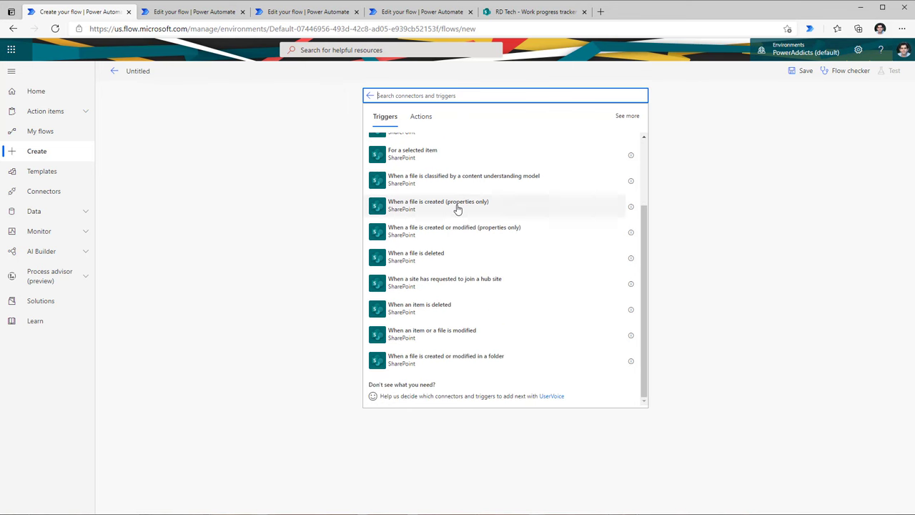
scroll(457, 208, up, 2)
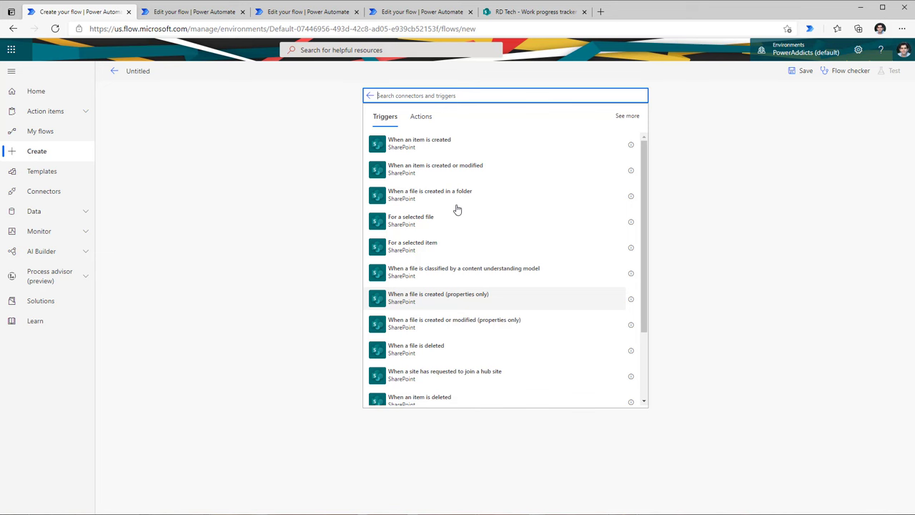
click(421, 150)
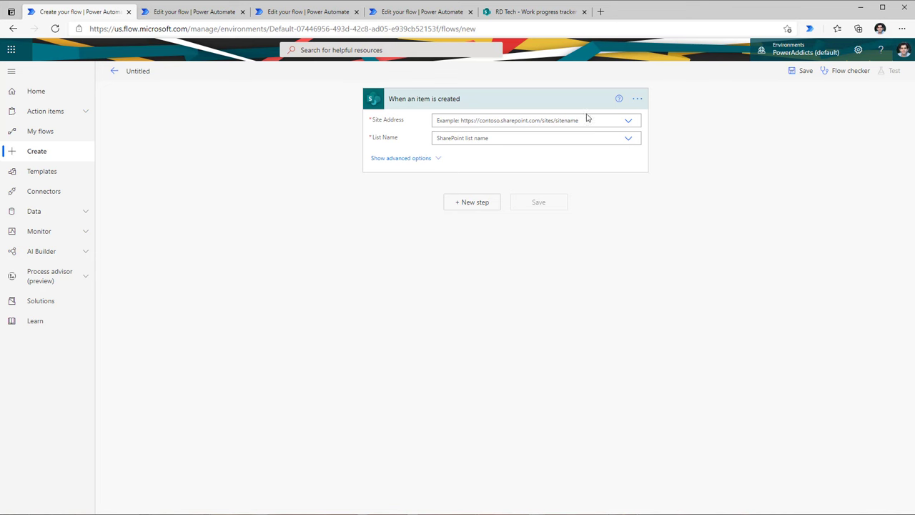
Step: Delete the 'When an item is created' trigger and confirm
click(636, 100)
click(679, 218)
click(464, 298)
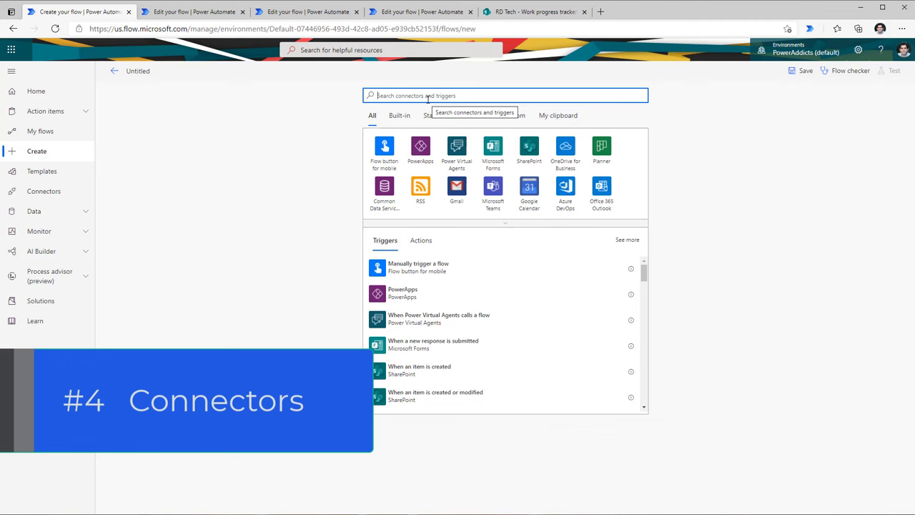
Step: Search connectors for 'microsoft teams' and list the Microsoft Teams actions
click(508, 228)
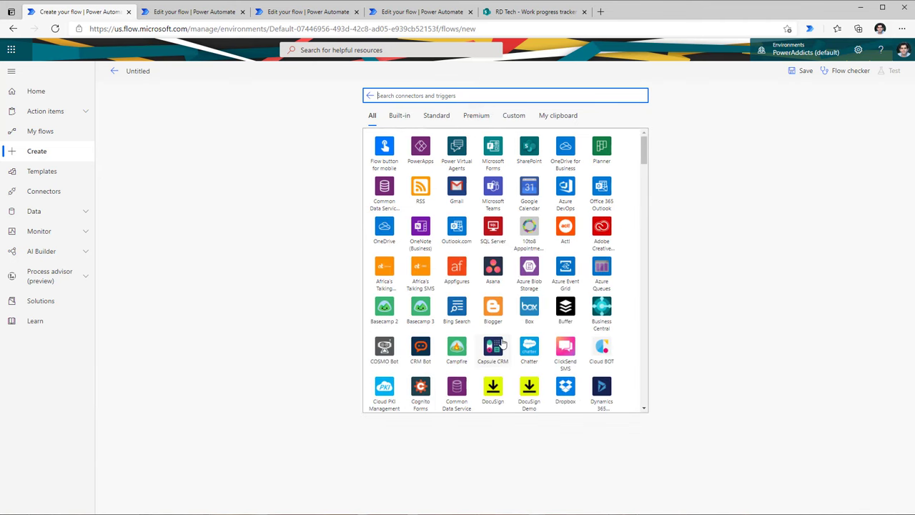
scroll(496, 342, down, 1)
scroll(472, 267, up, 1)
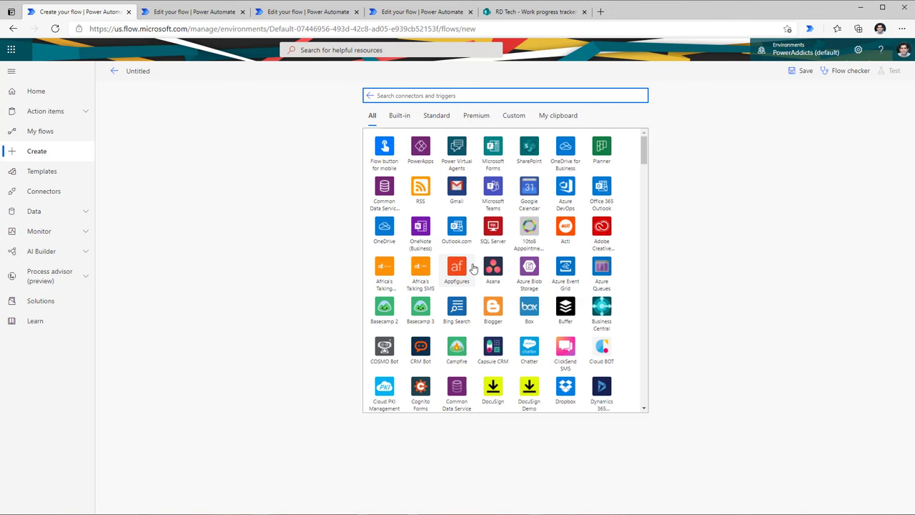
text(microsoft teams)
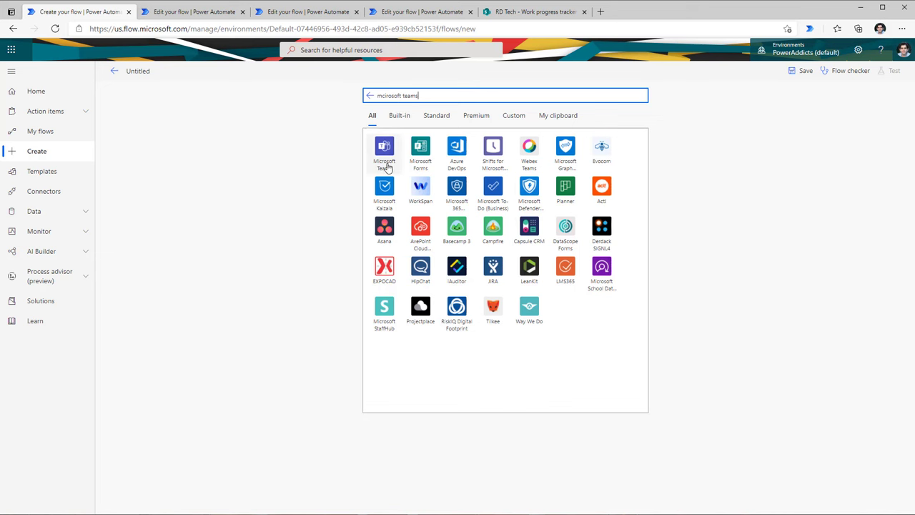
click(384, 153)
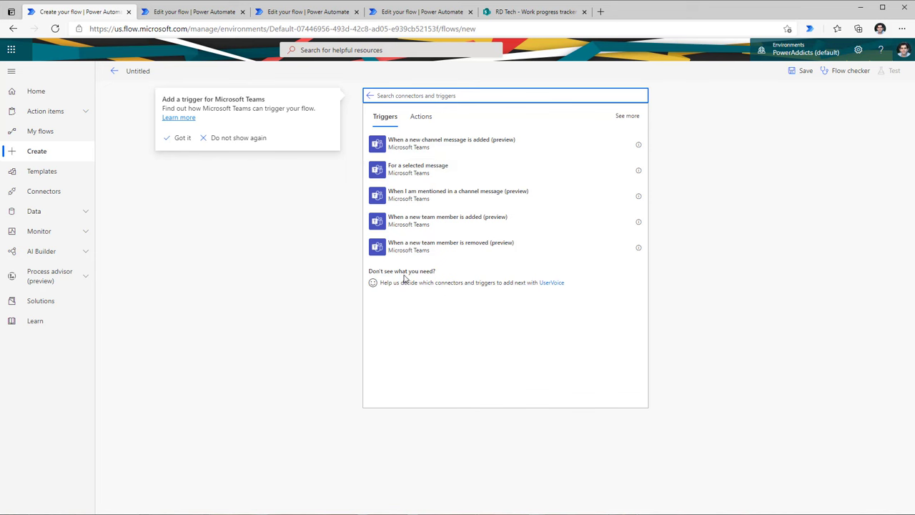
click(420, 119)
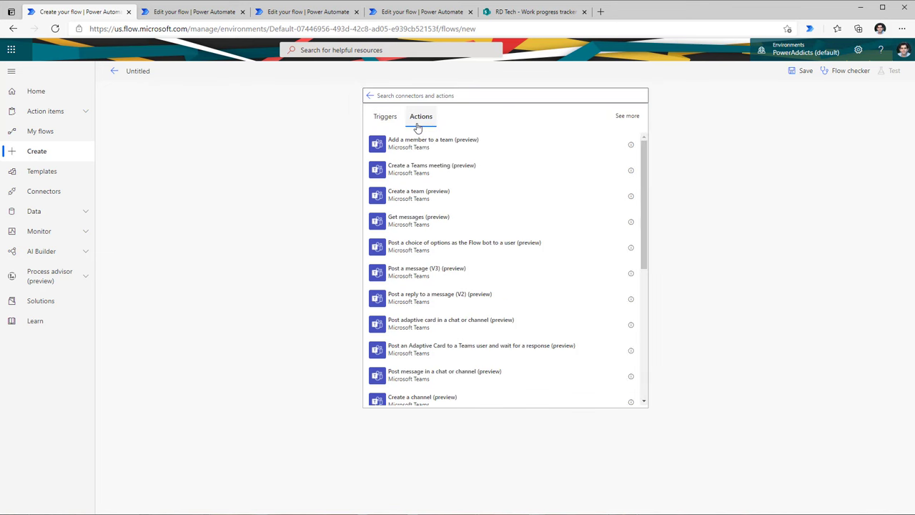
Step: Return to the connector picker and browse Built-in, Standard, Premium and Custom connectors
scroll(431, 167, down, 3)
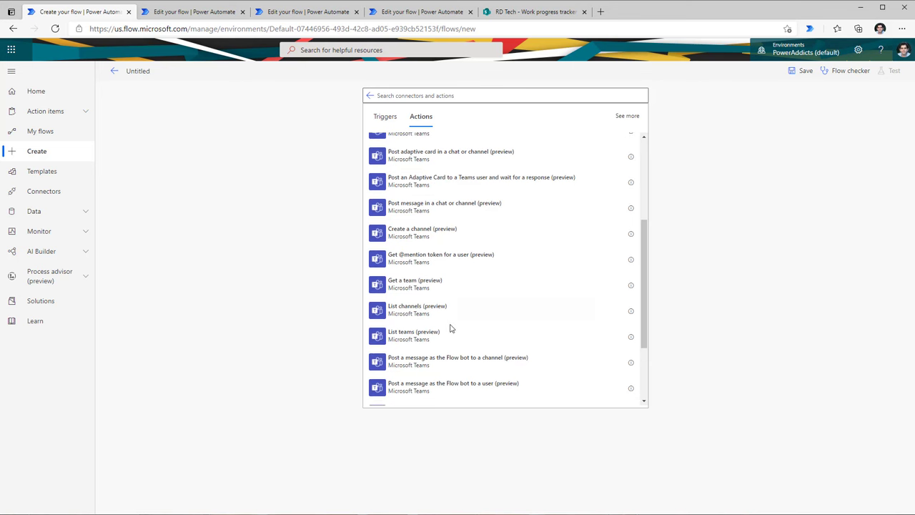
click(369, 96)
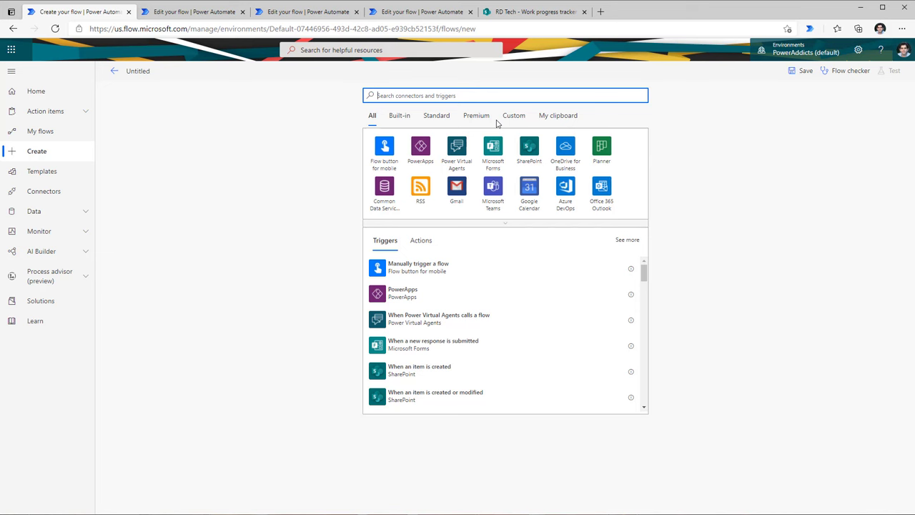
click(399, 116)
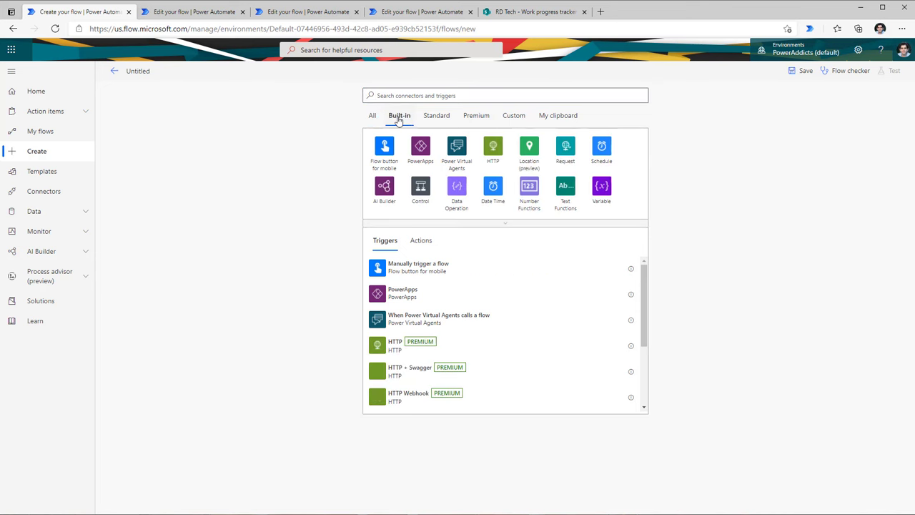
click(507, 224)
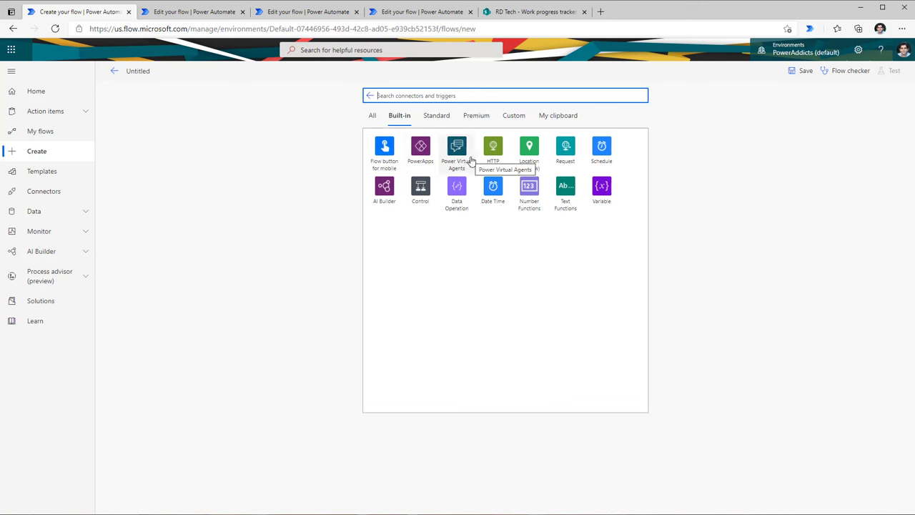
click(435, 119)
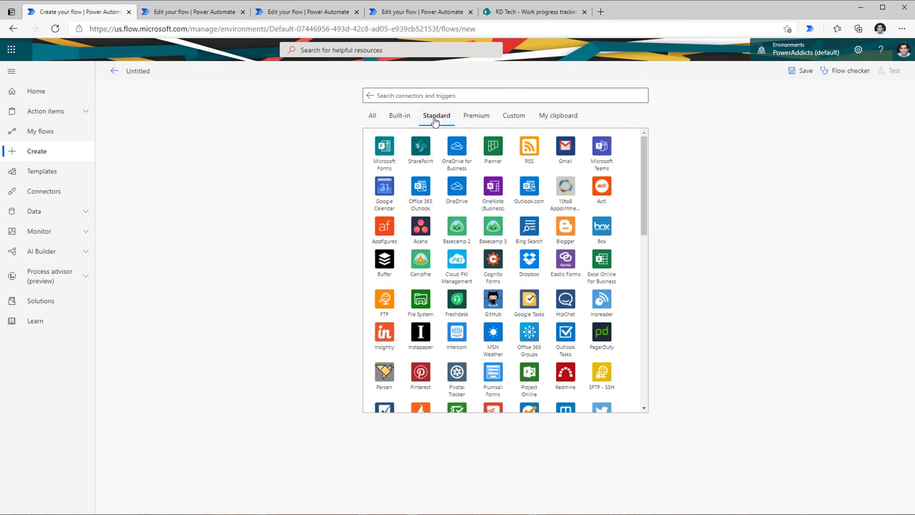
click(475, 117)
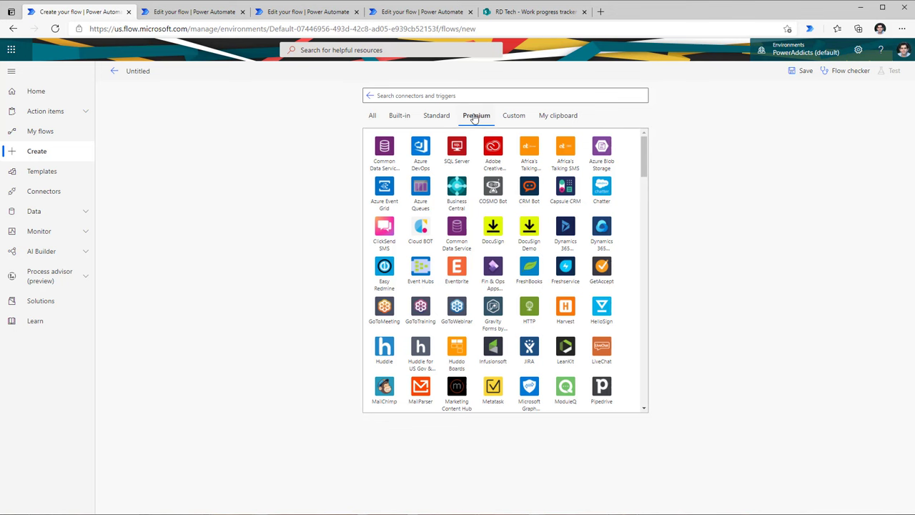
click(516, 119)
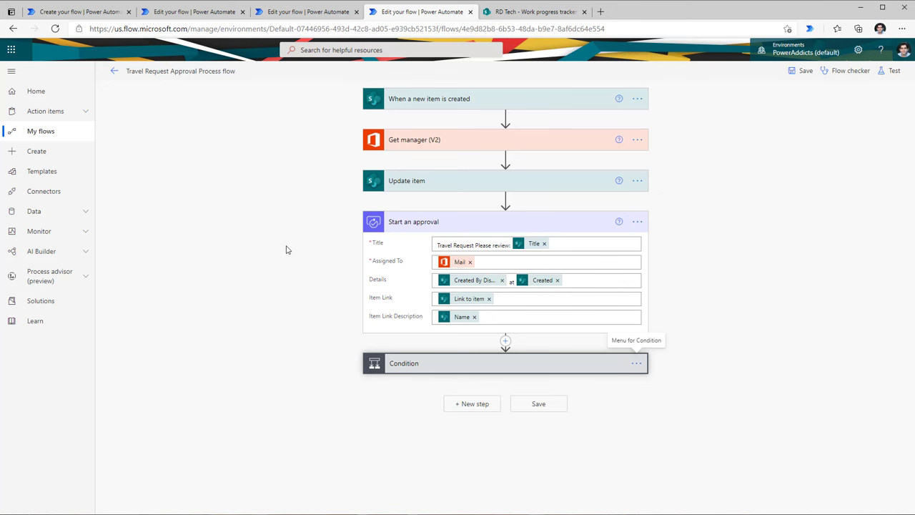
Step: Rename the Start an approval step to 'Start manager approval'
click(392, 229)
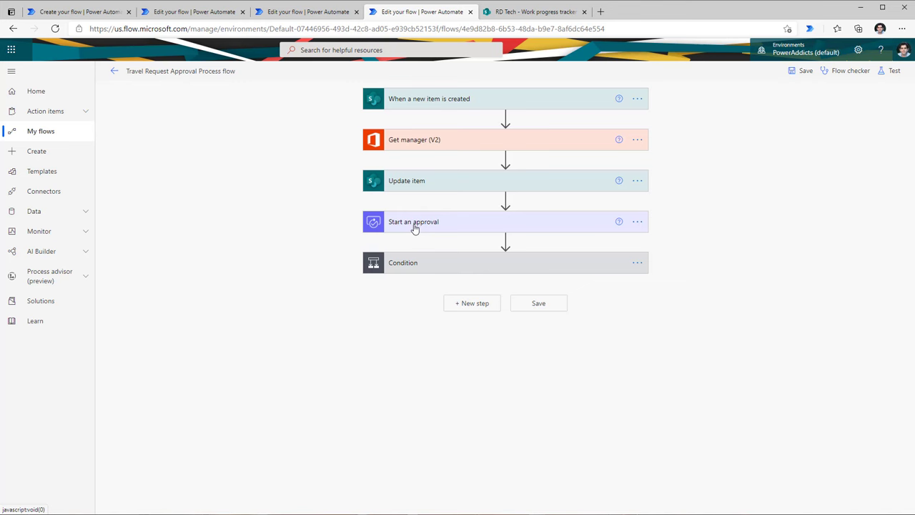
click(414, 228)
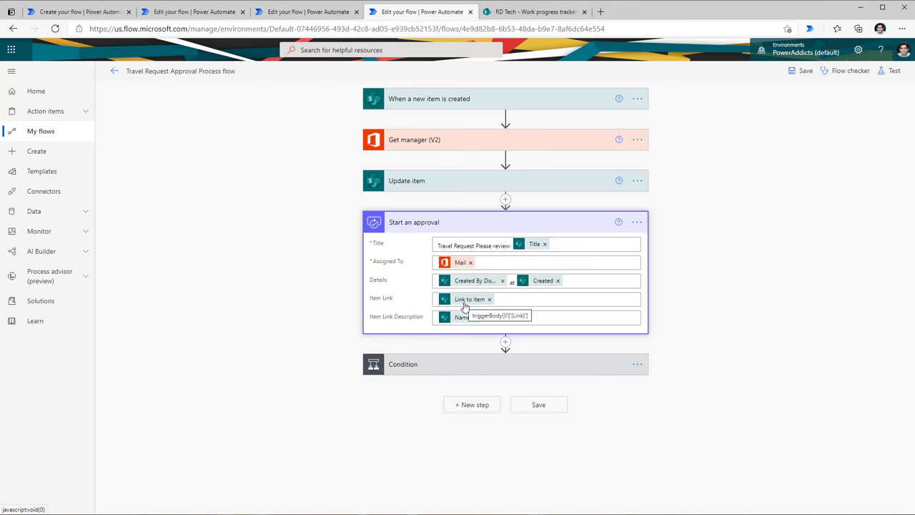
click(637, 222)
click(676, 237)
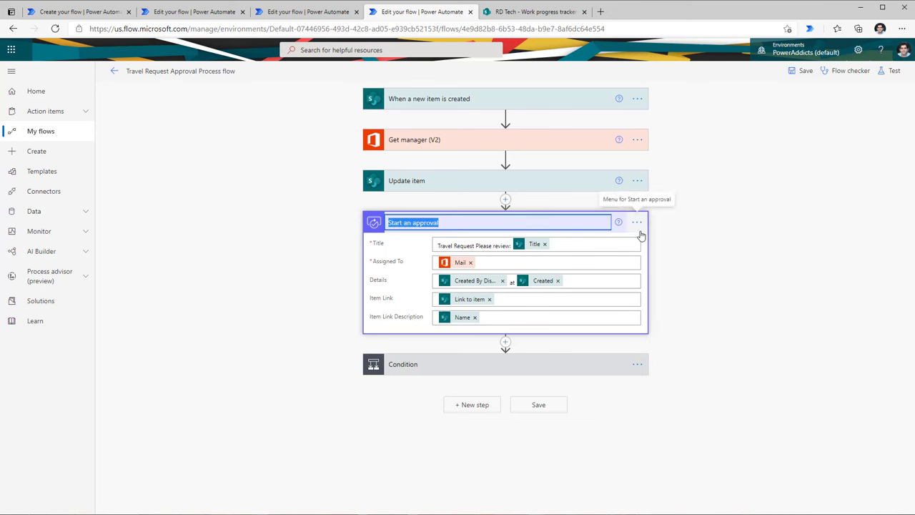
text(Start manager approval)
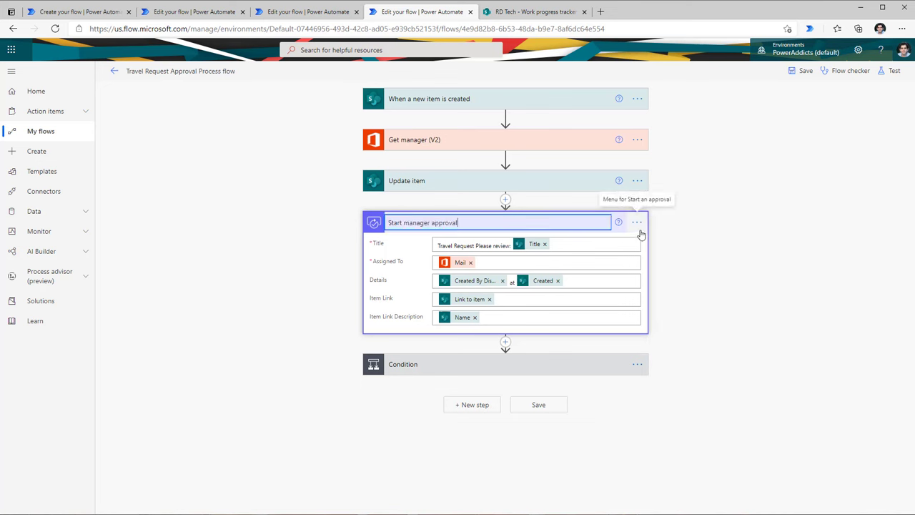
click(699, 259)
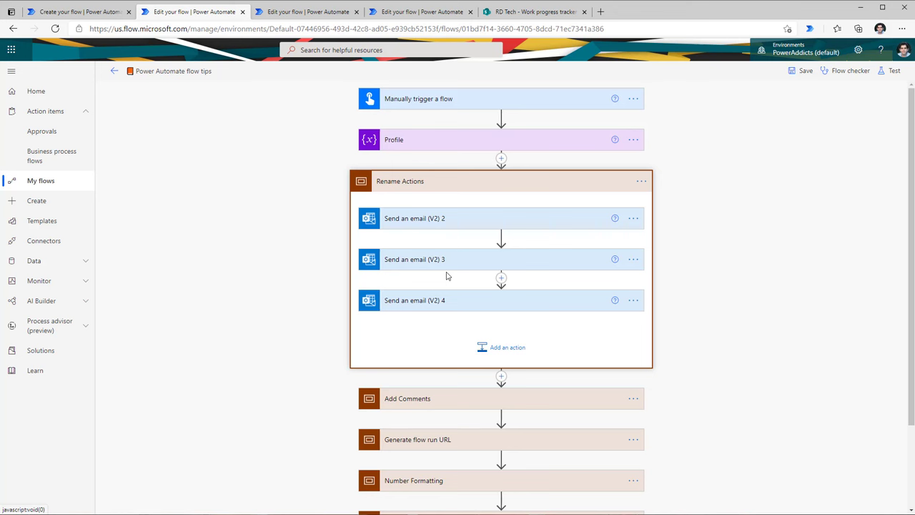
Step: Expand the first two Send an email (V2) actions to review their details
click(448, 229)
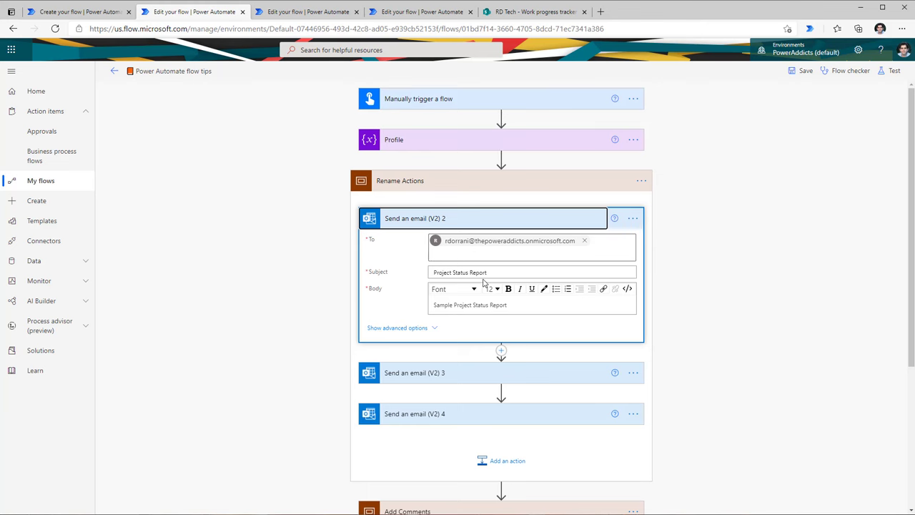
click(449, 373)
scroll(413, 379, down, 3)
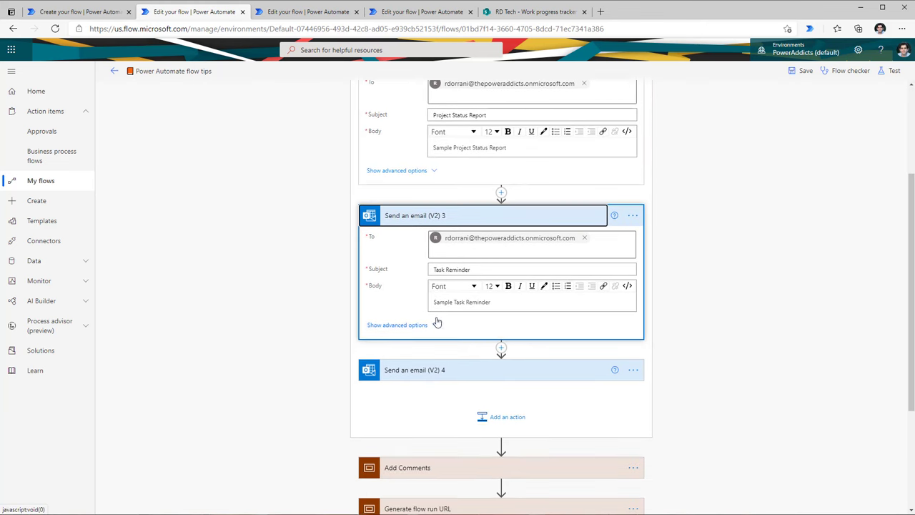
scroll(542, 224, up, 2)
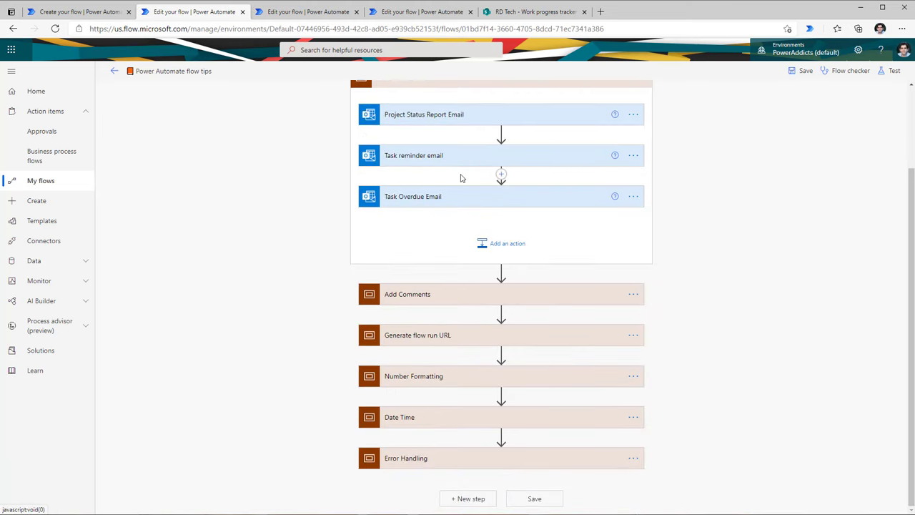
scroll(482, 213, up, 2)
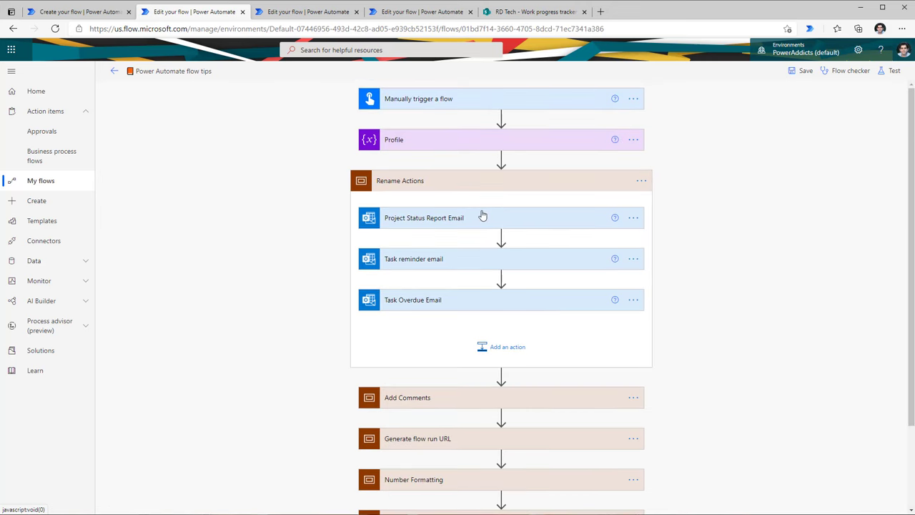
Step: Leave the flow title unchanged and switch to the My flows list
click(140, 72)
drag(140, 72, 280, 75)
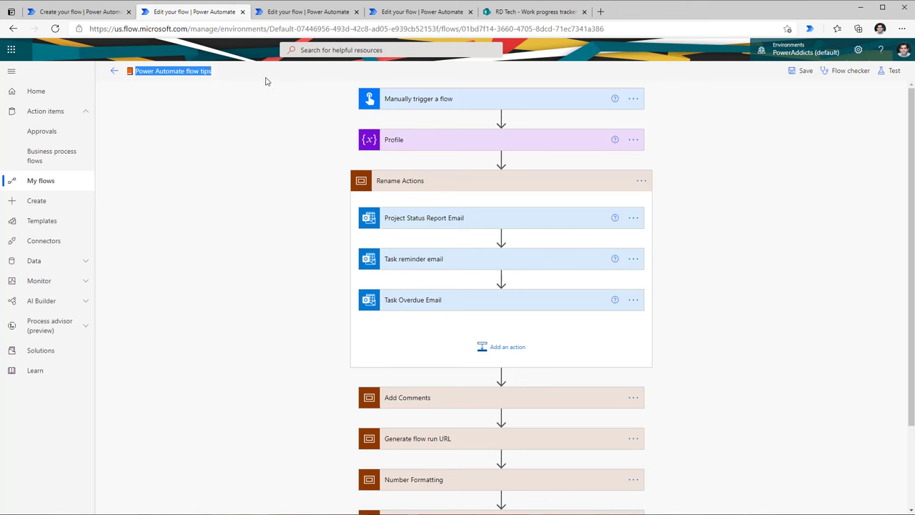
click(265, 91)
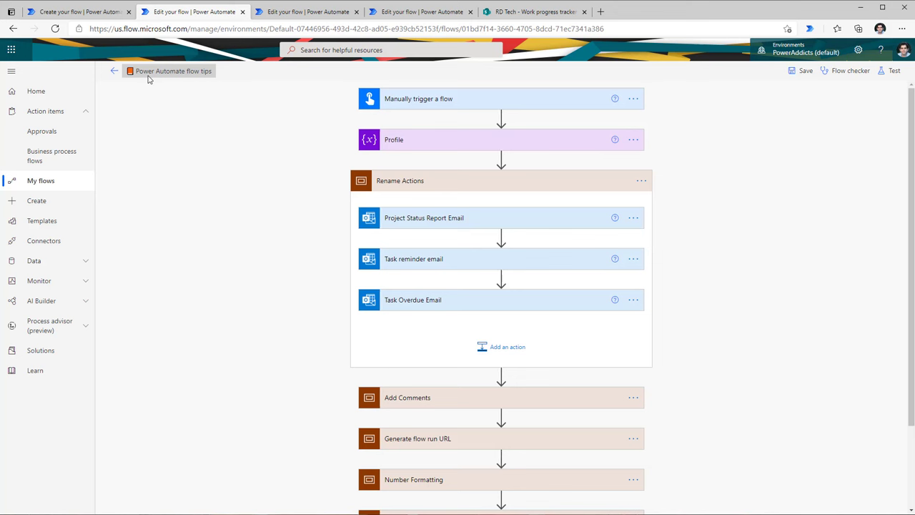
click(79, 11)
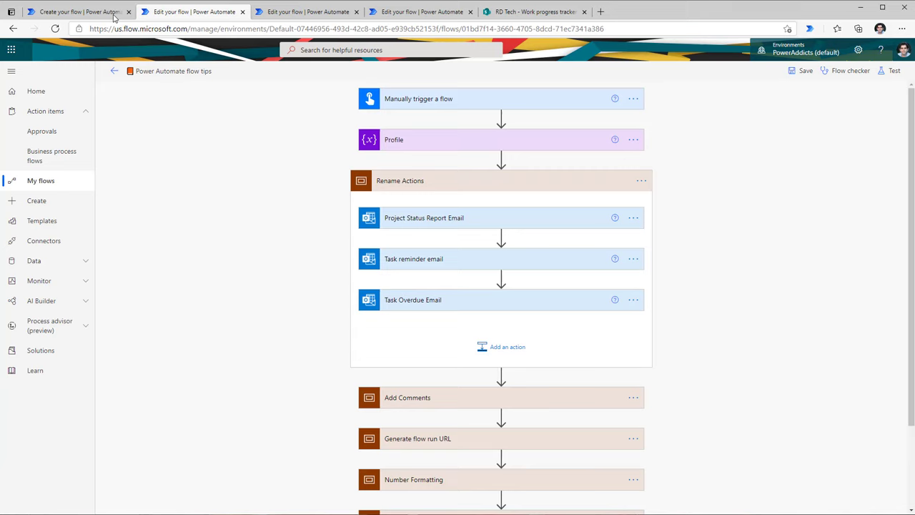
click(839, 71)
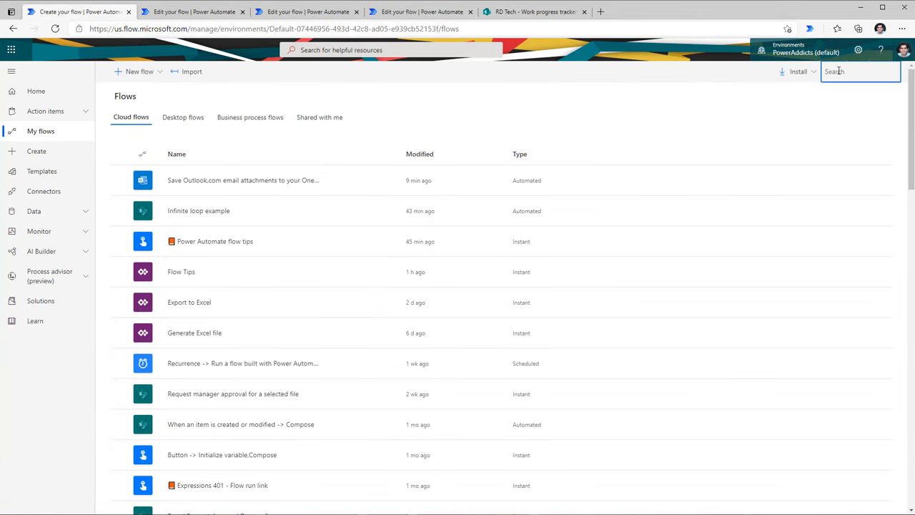
Step: Filter the flows list by typing 'tips'
text(tips)
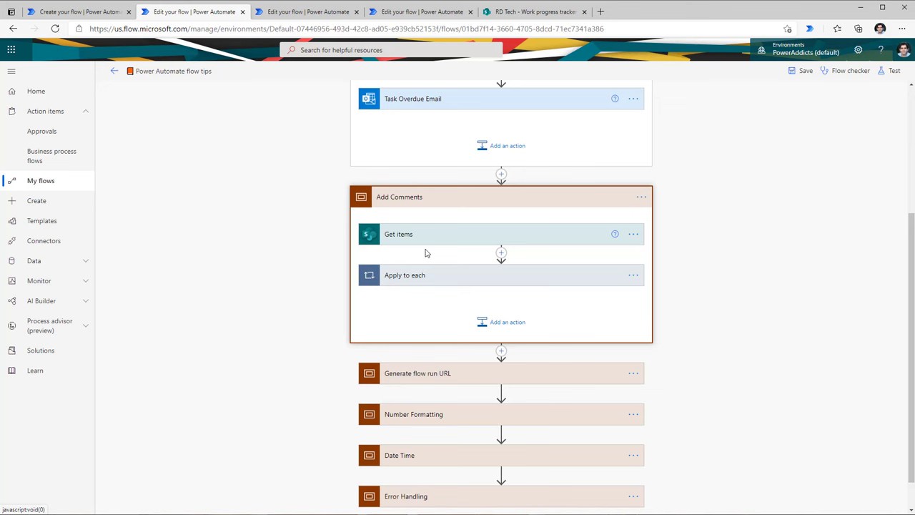
Step: Expand Get items, show advanced options and inspect the utcNow() filter query expression
click(417, 242)
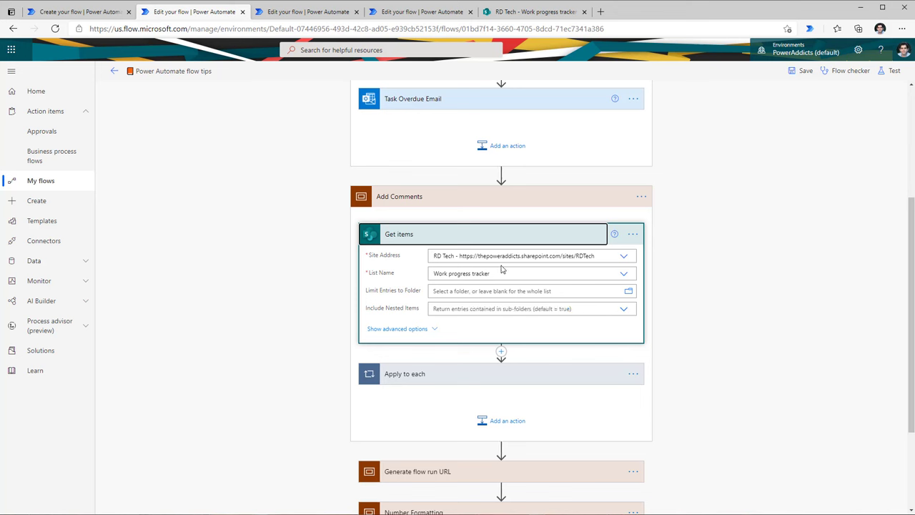
click(435, 331)
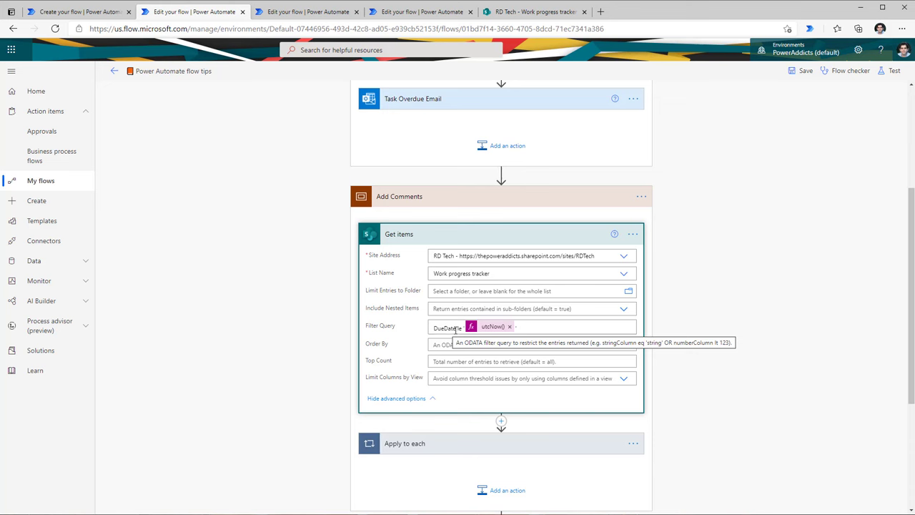
click(490, 326)
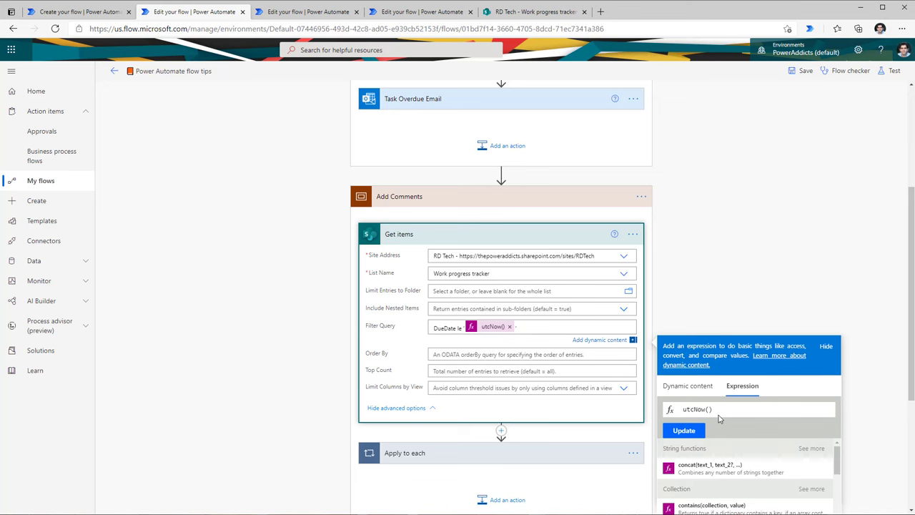
click(634, 234)
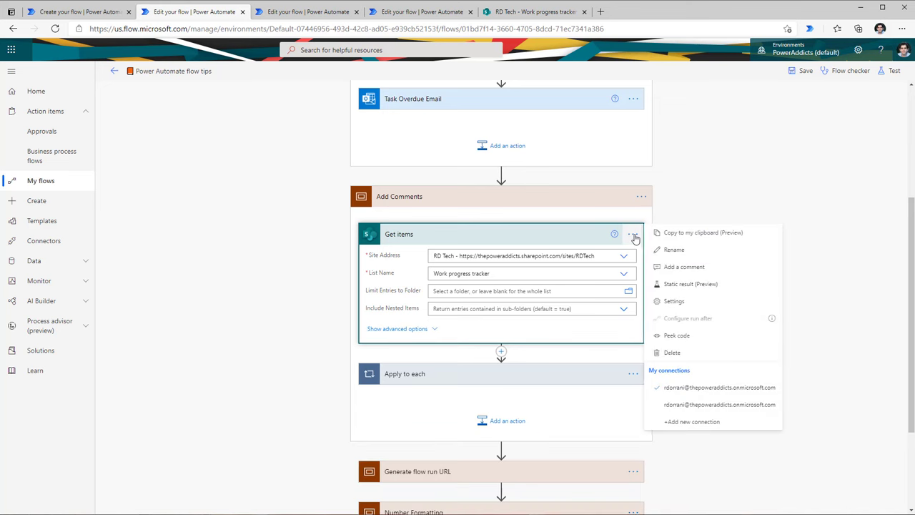
Step: Rename the Get items step to 'Get items past due date'
click(669, 266)
click(635, 238)
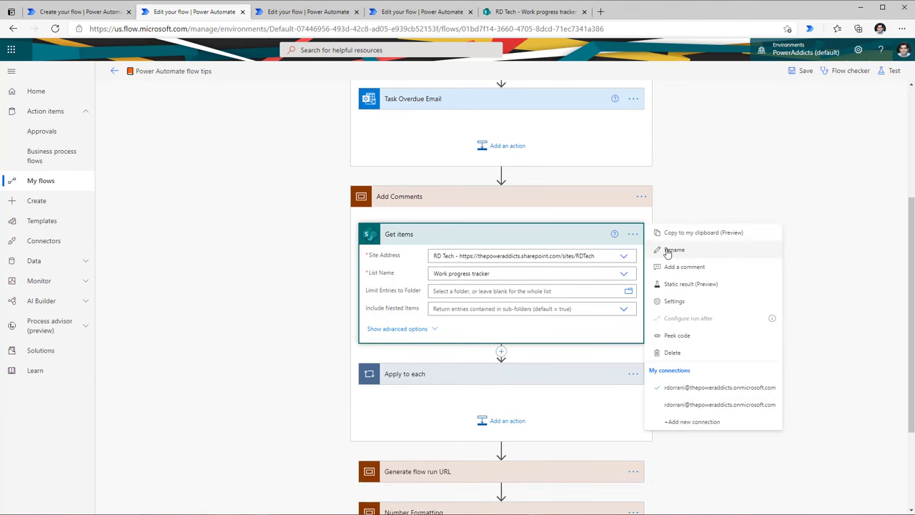
click(640, 249)
click(520, 237)
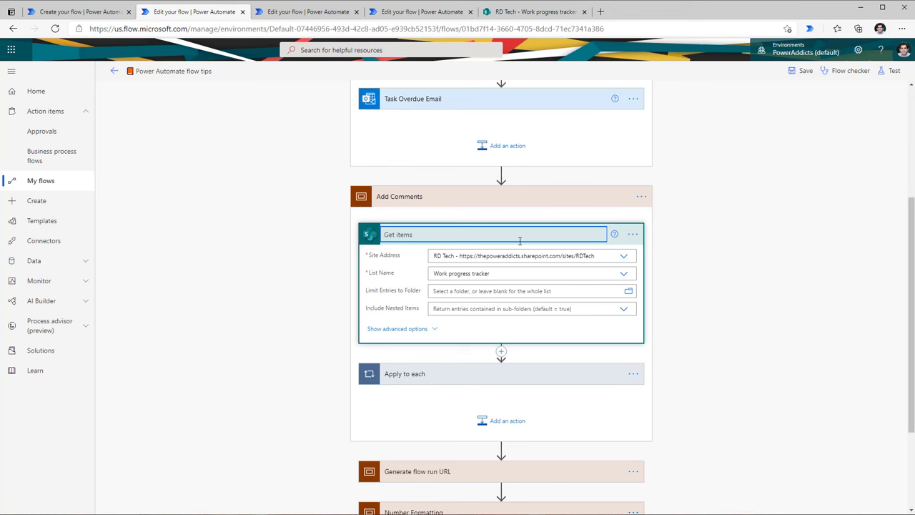
text(past due date)
click(636, 236)
Step: Add a comment to the renamed step describing its DueDate le utcNow() filter
click(636, 236)
click(634, 236)
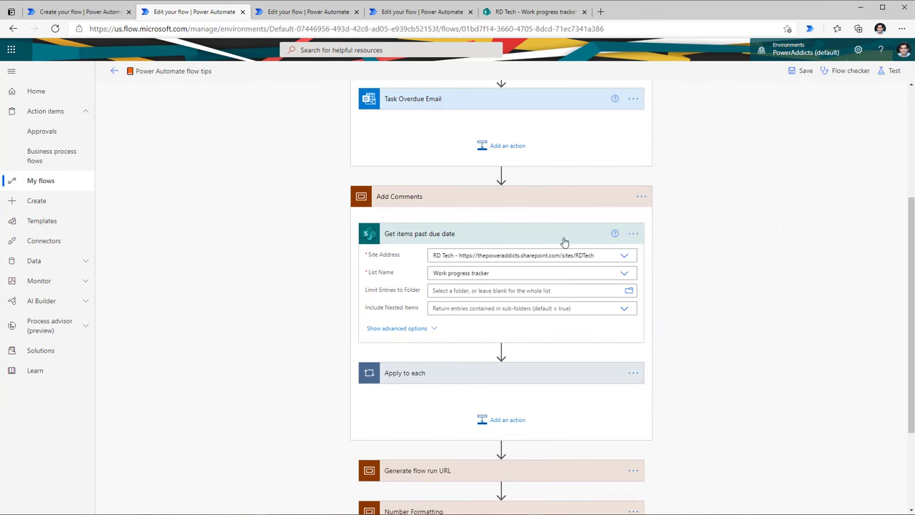
click(631, 236)
click(656, 267)
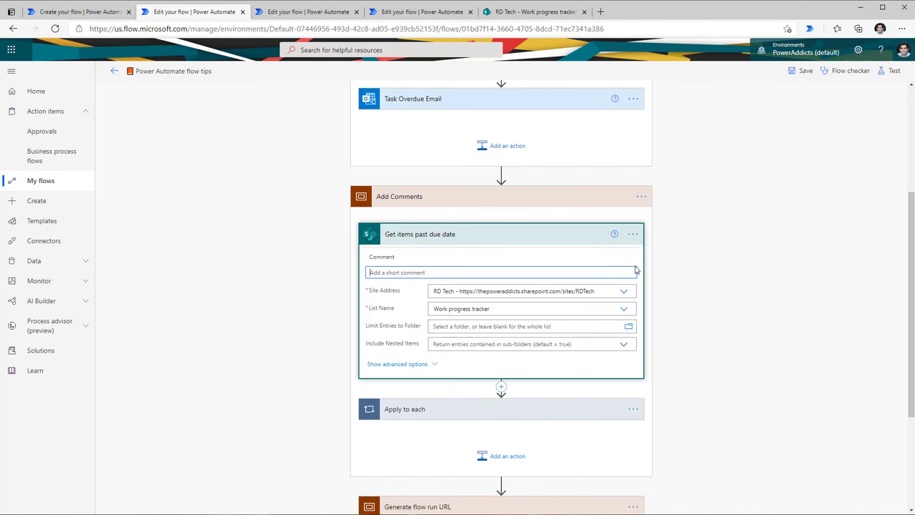
text(Get items past due date)
click(713, 266)
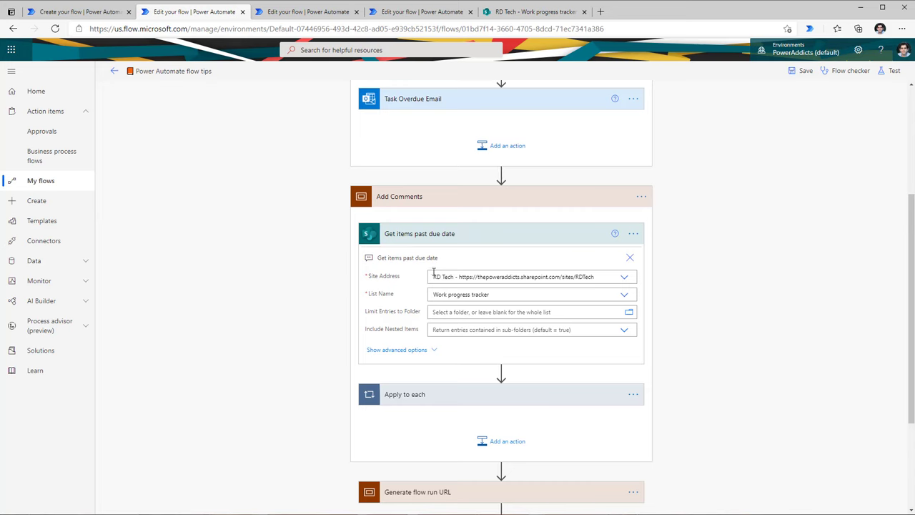
scroll(436, 272, down, 2)
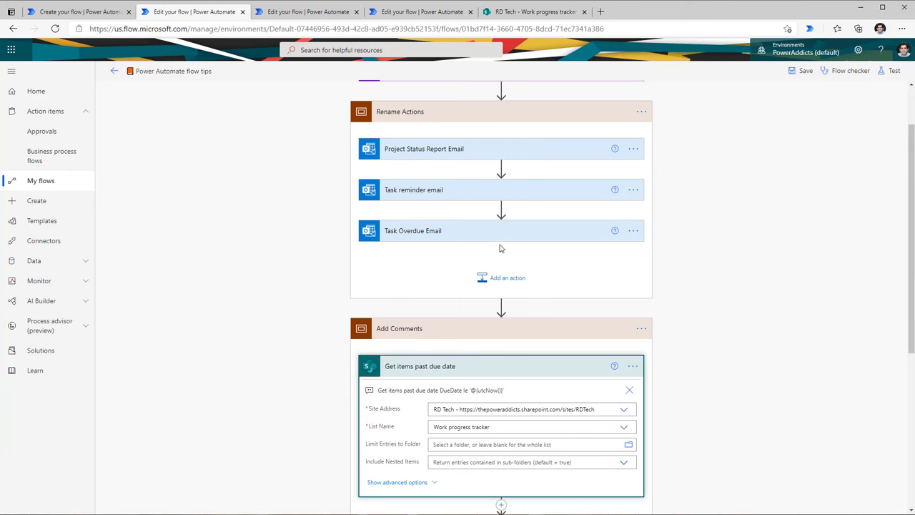
Step: Copy Task Overdue Email, paste it above as Task Overdue Email 2, and go to the Infinite loop flow
click(633, 232)
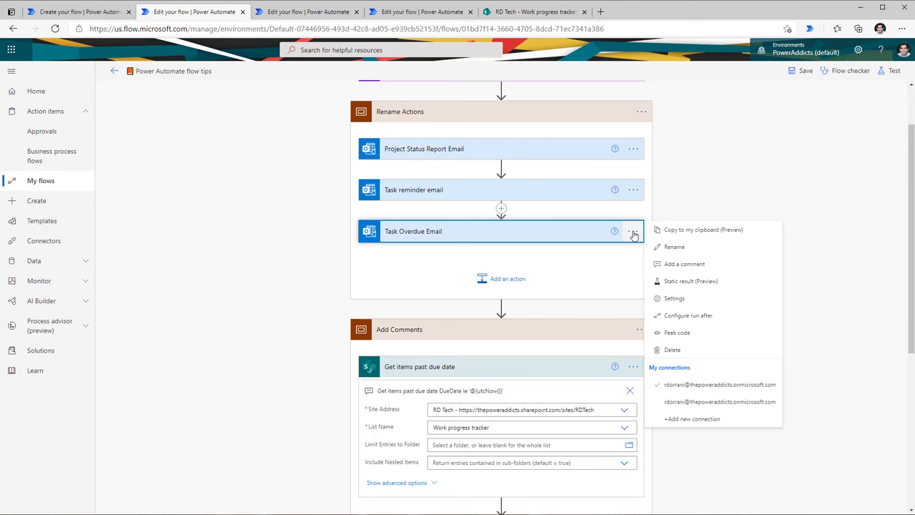
click(718, 231)
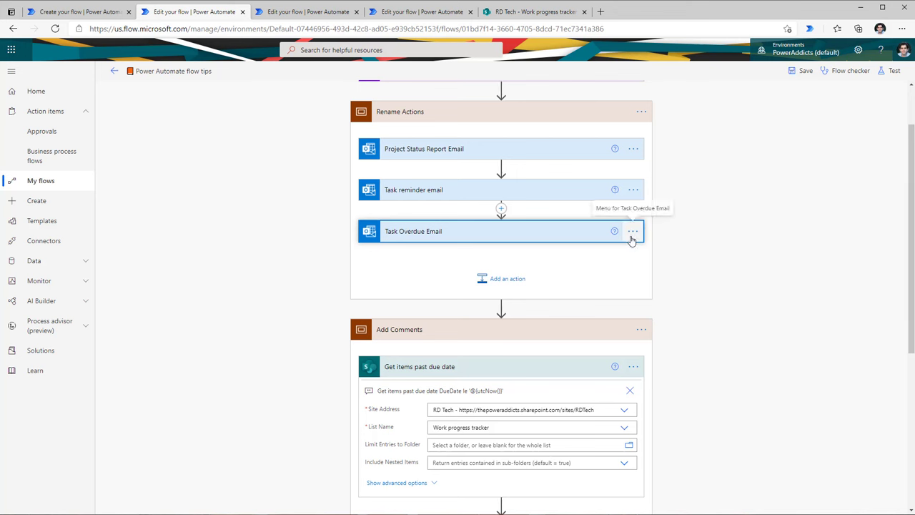
click(501, 208)
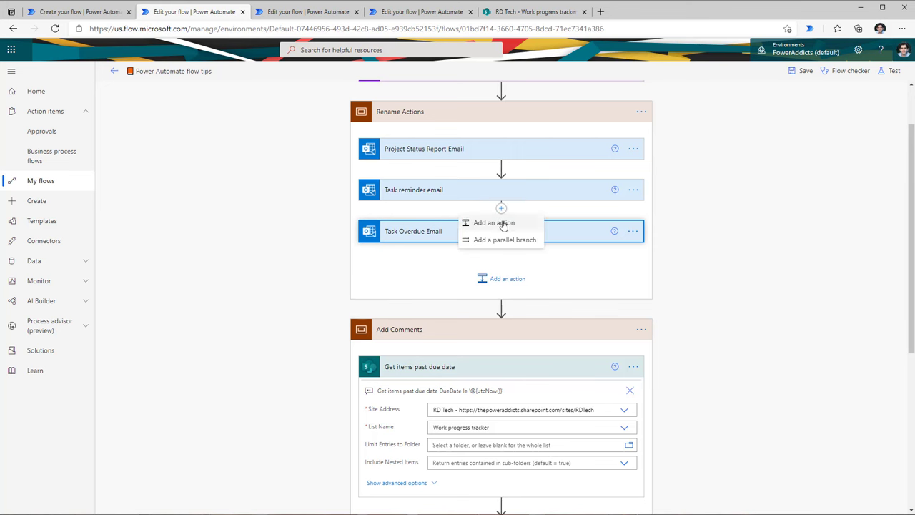
click(504, 222)
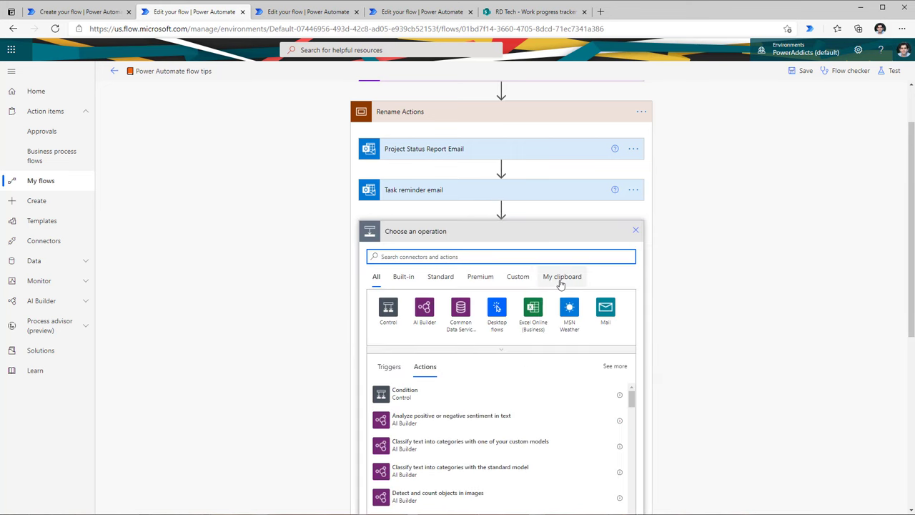
click(561, 280)
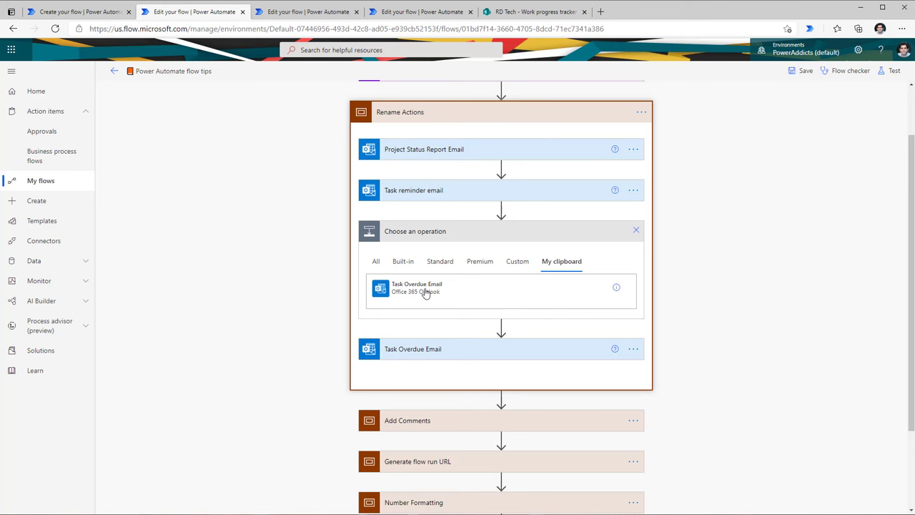
click(426, 291)
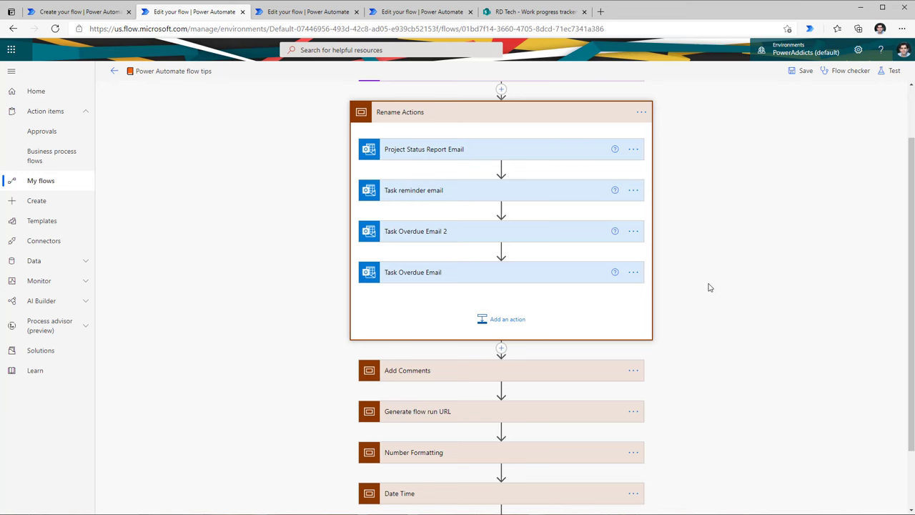
key(ctrl+Tab)
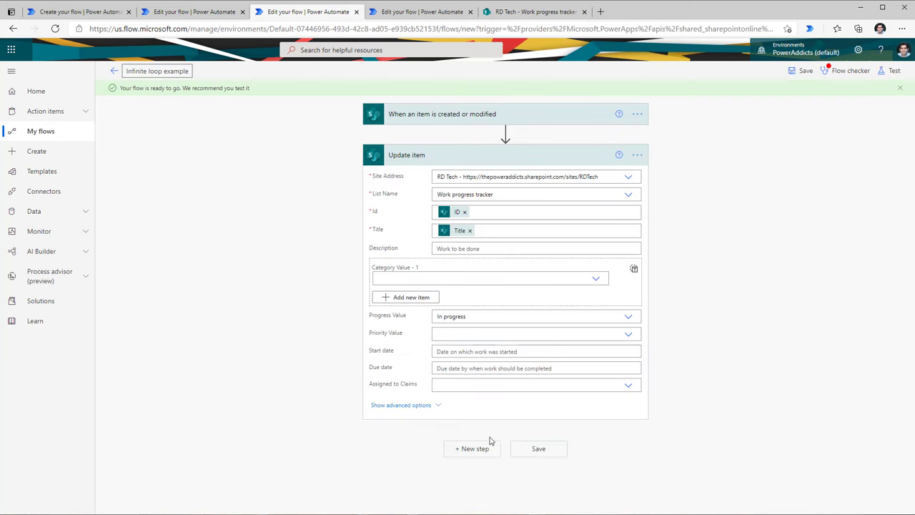
Step: Add a new step after Update item, view My clipboard, and paste the copied action JSON into Notepad
click(484, 449)
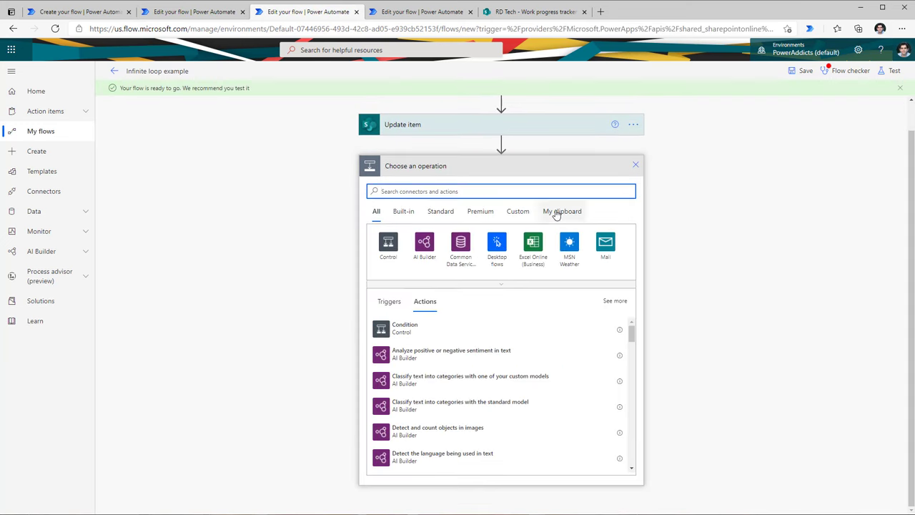
click(558, 211)
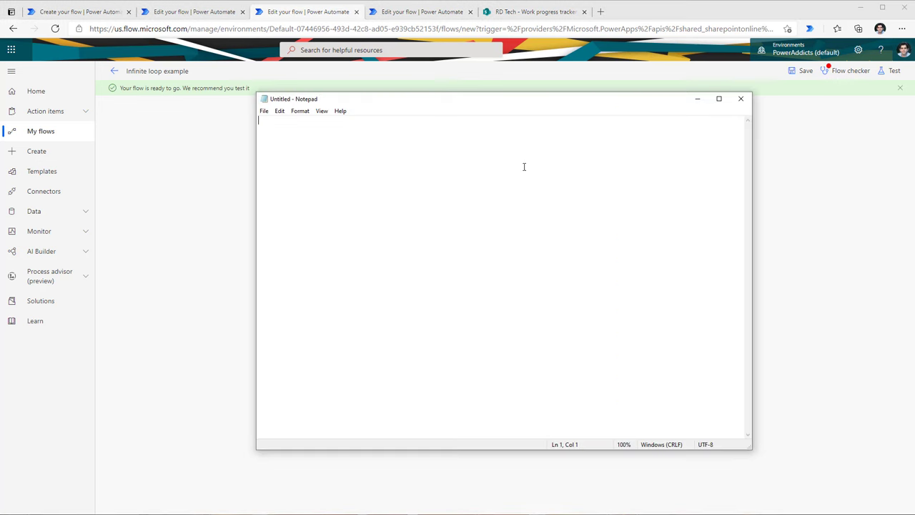
key(ctrl+v)
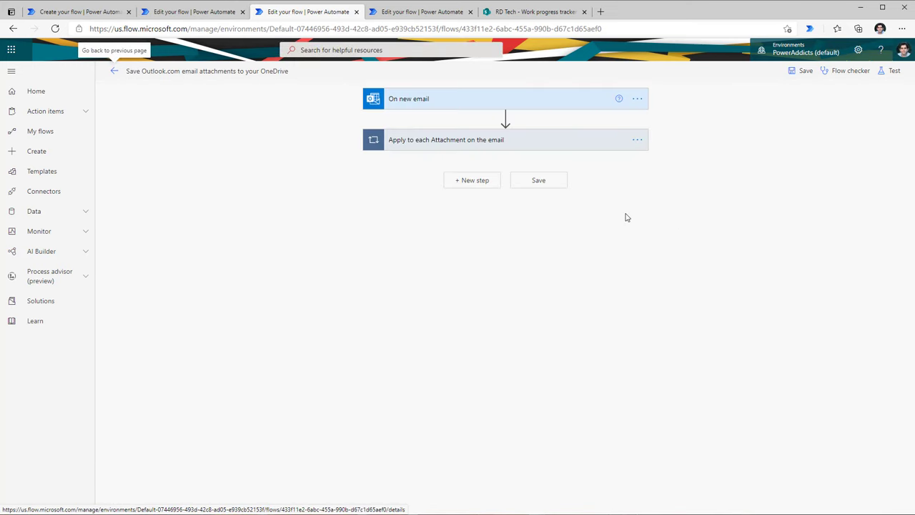
Step: Copy the Task Overdue Email JSON from Notepad and paste it into a new step's My clipboard
click(474, 184)
click(565, 233)
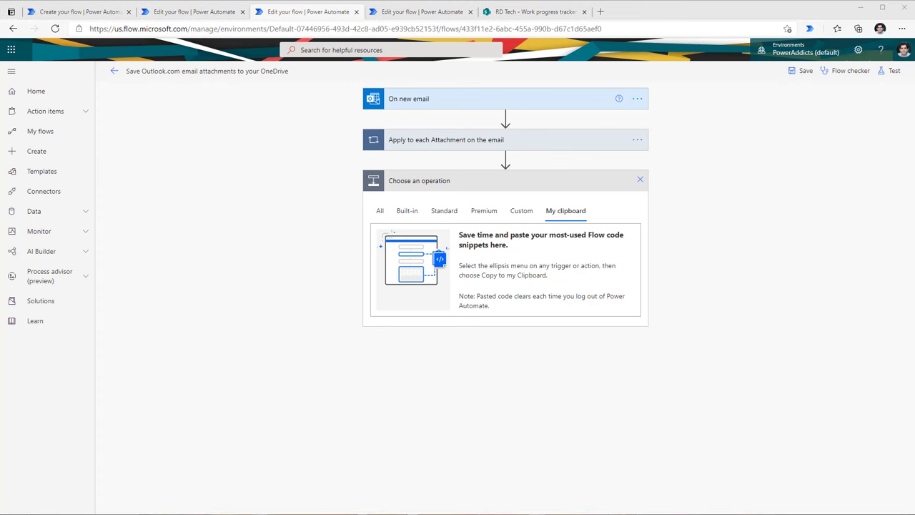
key(alt+Tab)
click(441, 296)
key(ctrl+a)
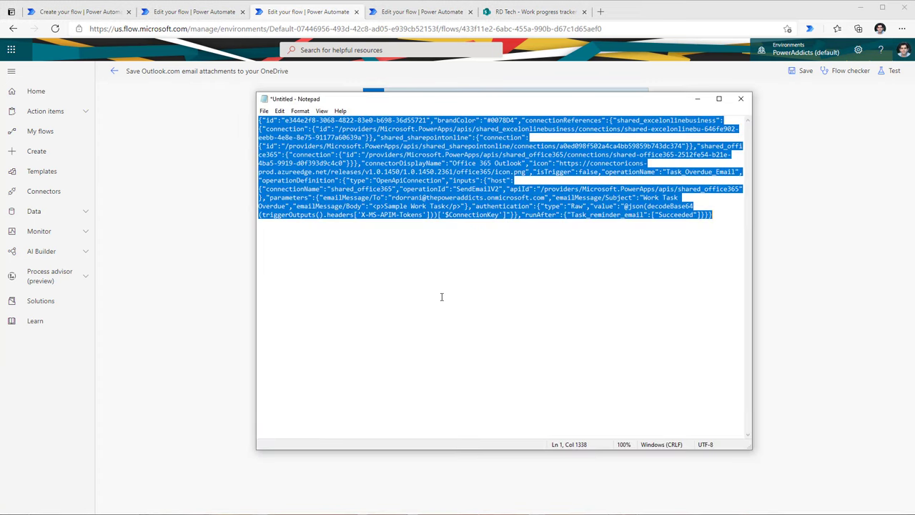
click(697, 100)
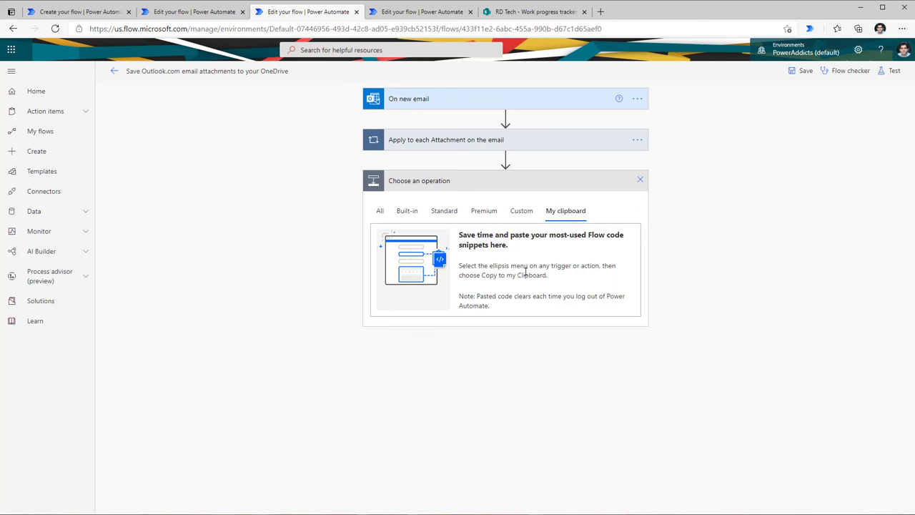
key(ctrl+v)
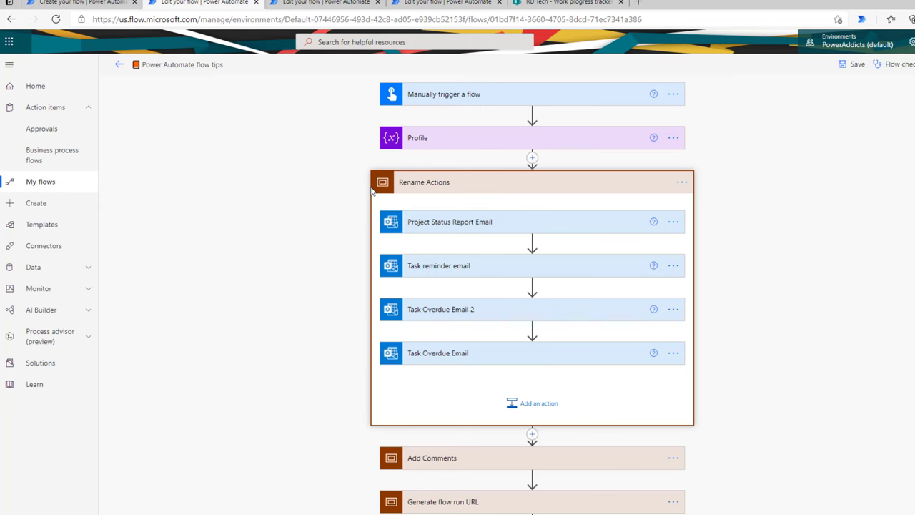
Step: Insert a Scope action right after Profile
scroll(413, 191, down, 1)
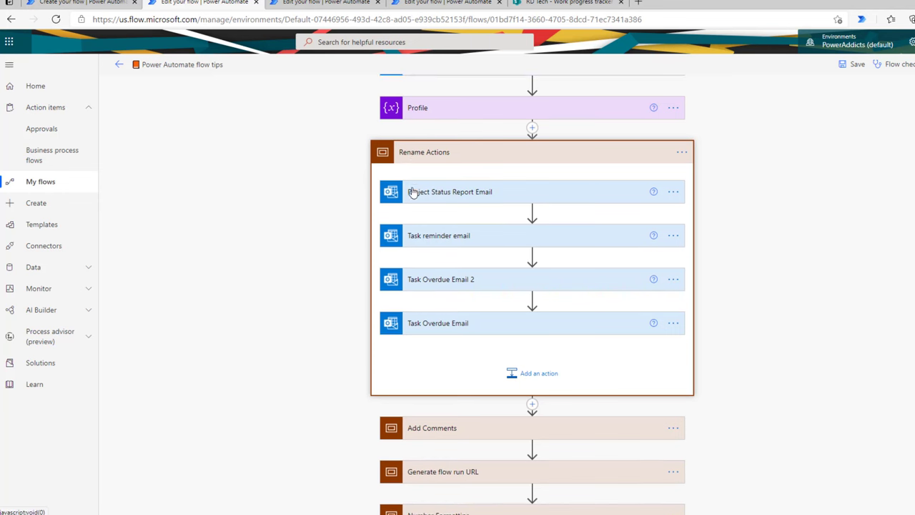
click(405, 158)
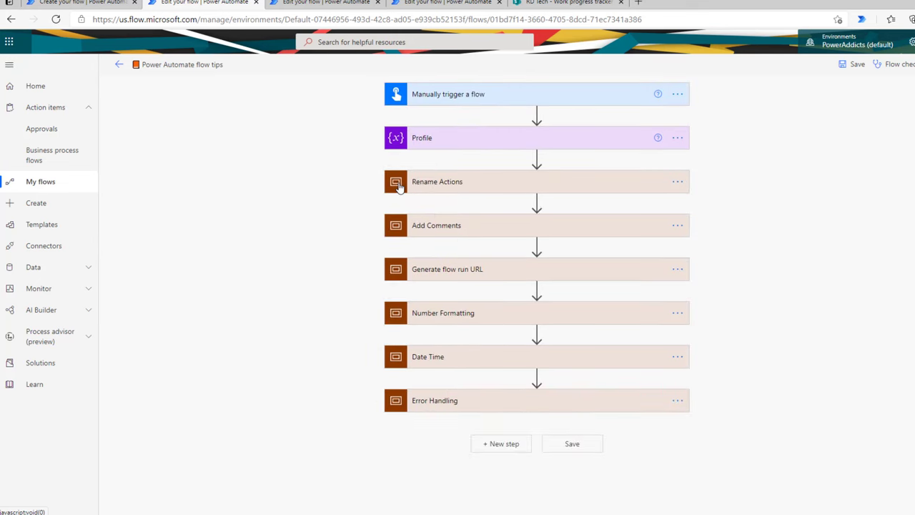
click(537, 158)
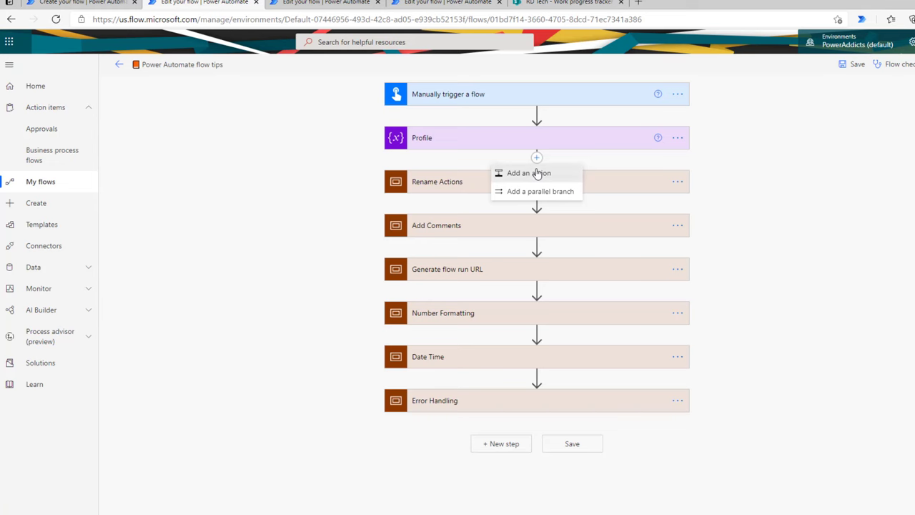
click(529, 173)
text(scope)
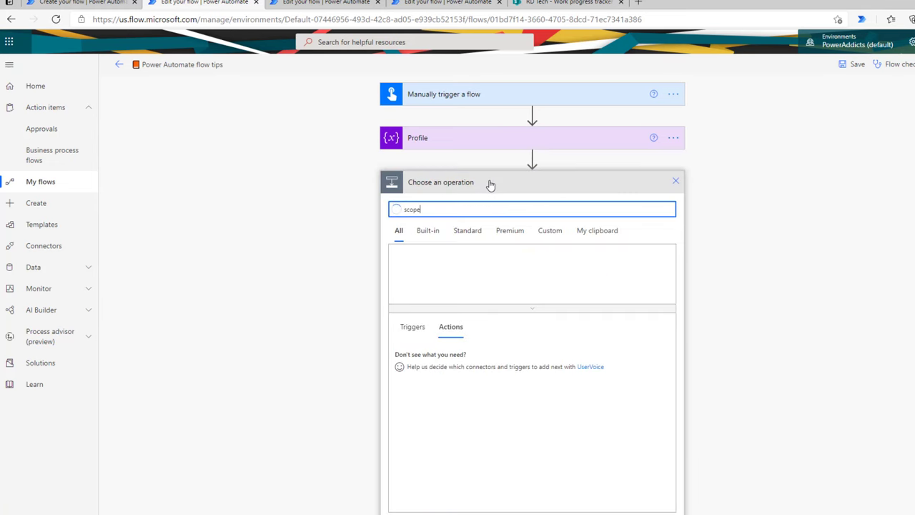
click(443, 351)
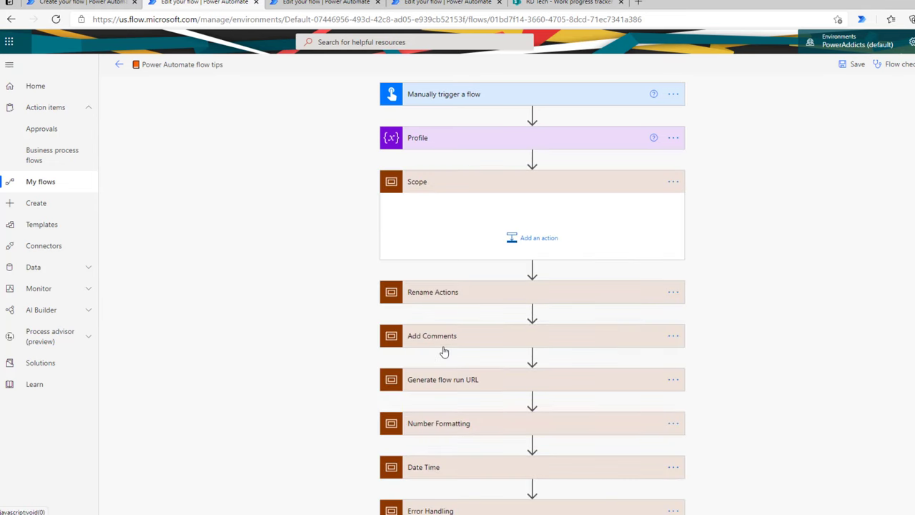
Step: Move Project Status Report Email and the Rename Actions scope into the new Scope
click(442, 296)
click(464, 295)
click(474, 291)
drag(495, 338, 564, 267)
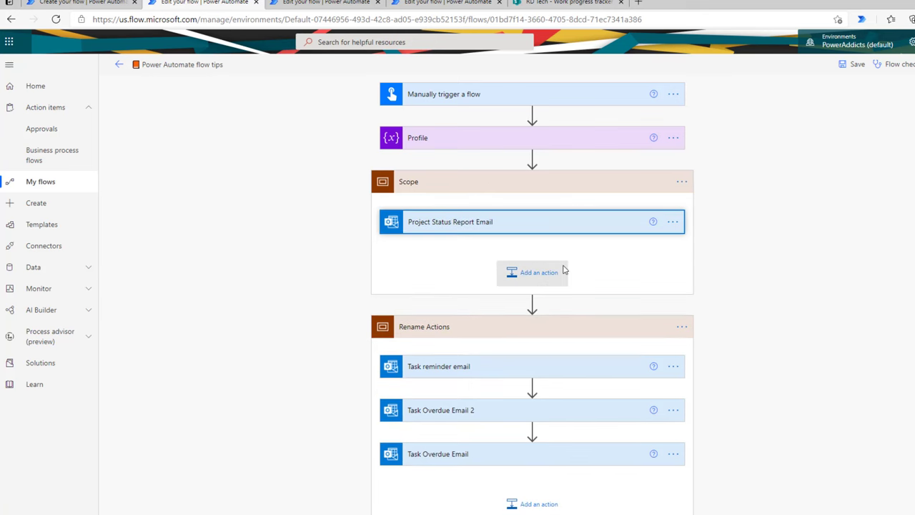
drag(469, 330, 463, 246)
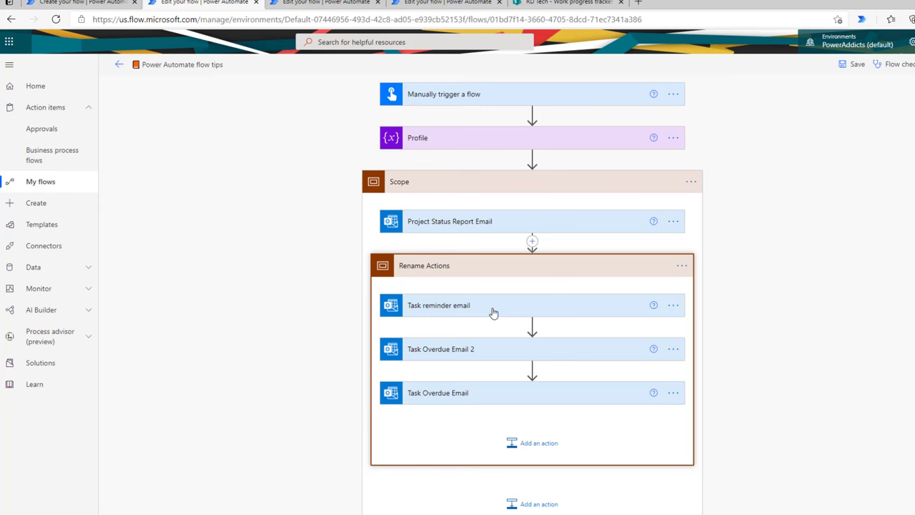
click(424, 190)
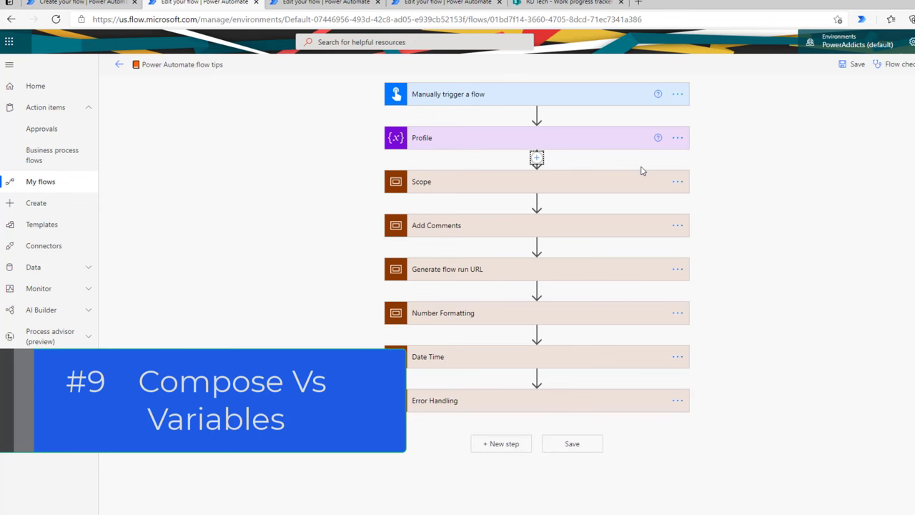
Step: Add an Initialize variable step after Profile named varEmail with type String
click(537, 157)
click(539, 175)
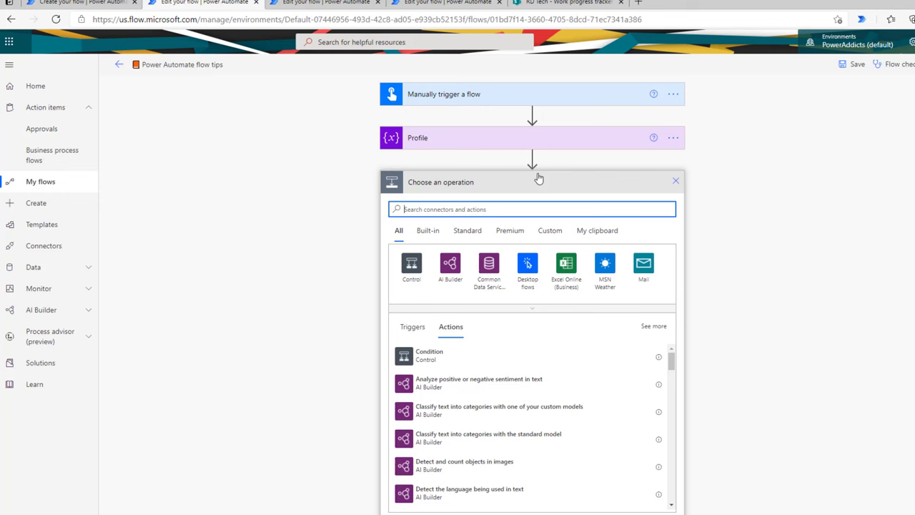
text(initi)
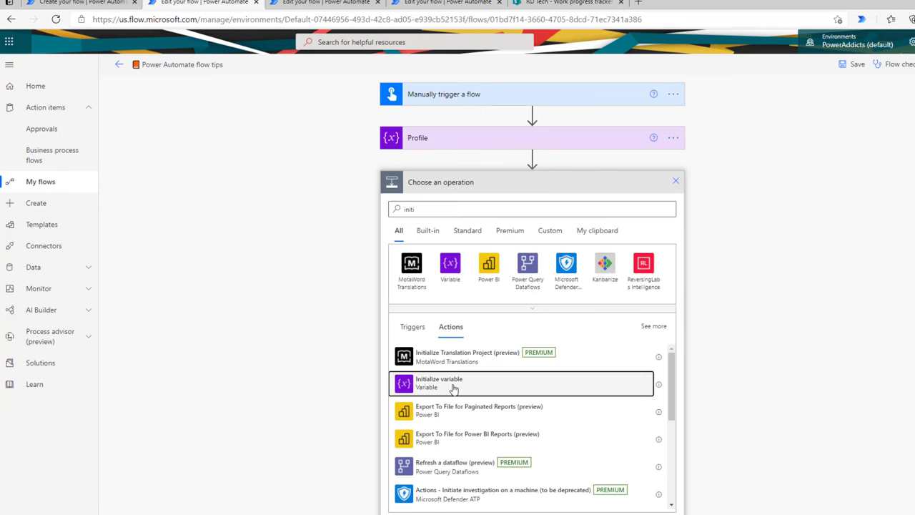
click(458, 386)
click(458, 206)
text(varEmail)
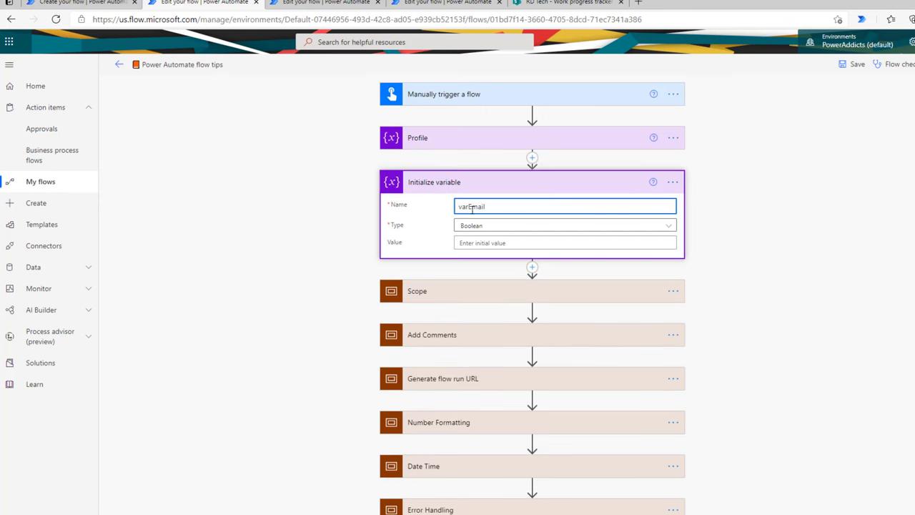
click(483, 226)
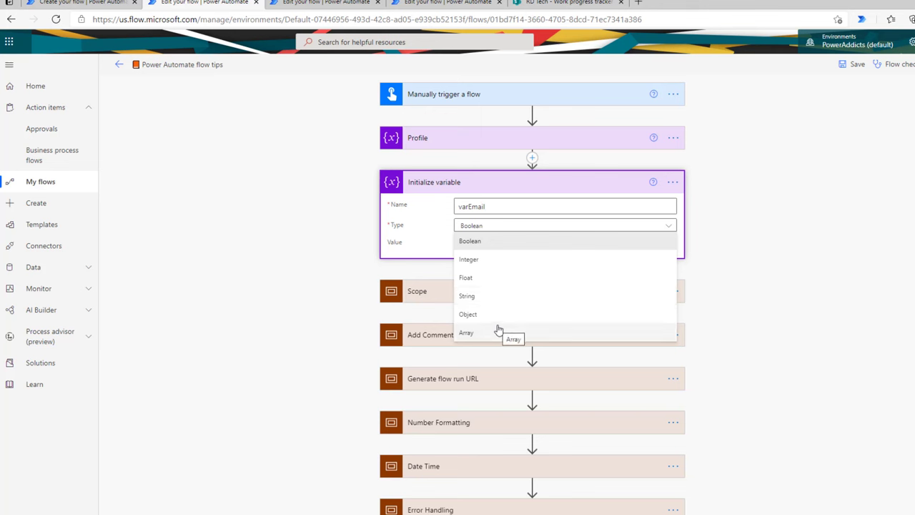
click(490, 297)
click(476, 243)
click(707, 232)
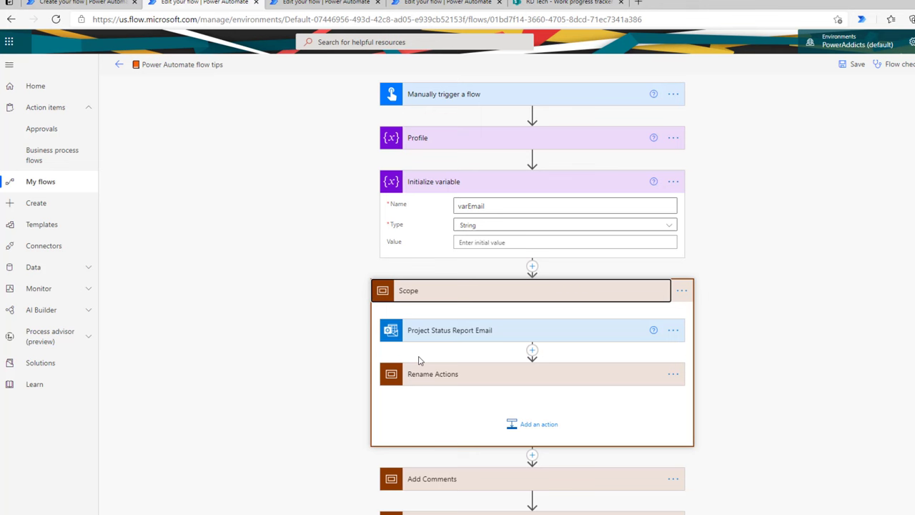
Step: Start adding a Variable action before Scope, then discard it
click(532, 266)
click(529, 281)
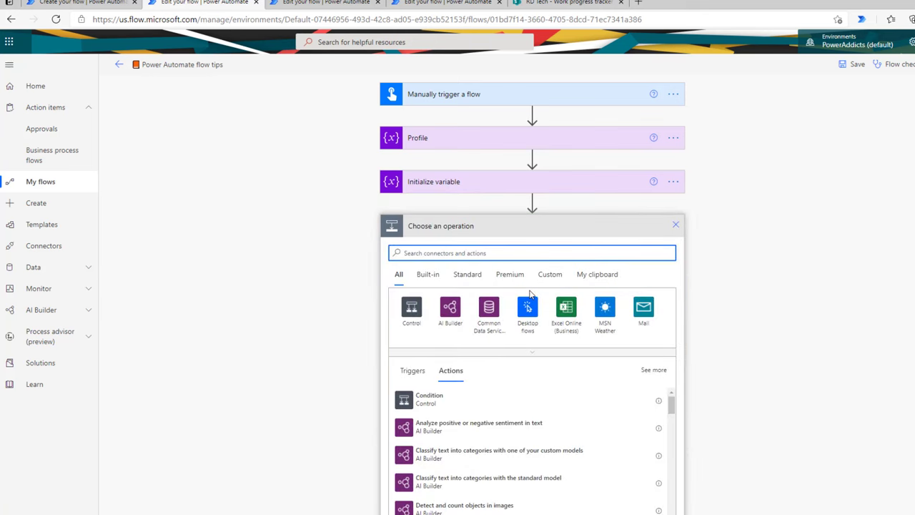
text(vari)
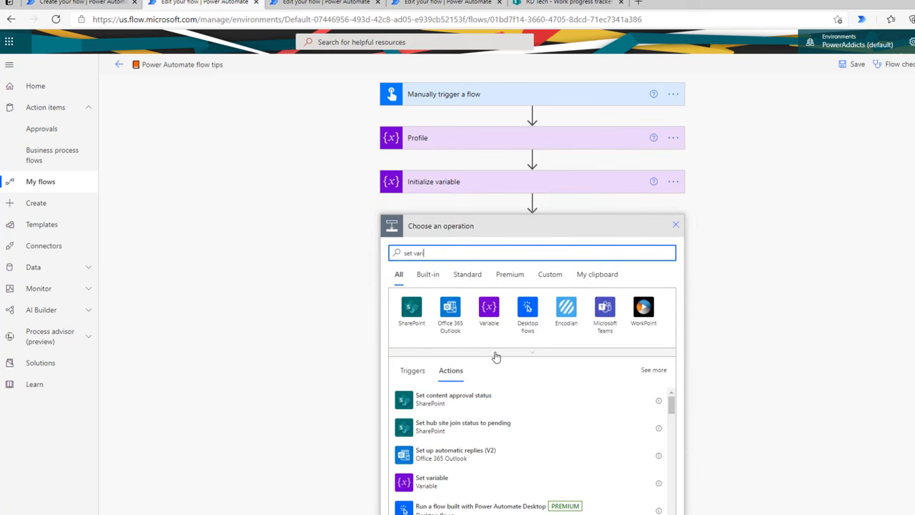
click(490, 315)
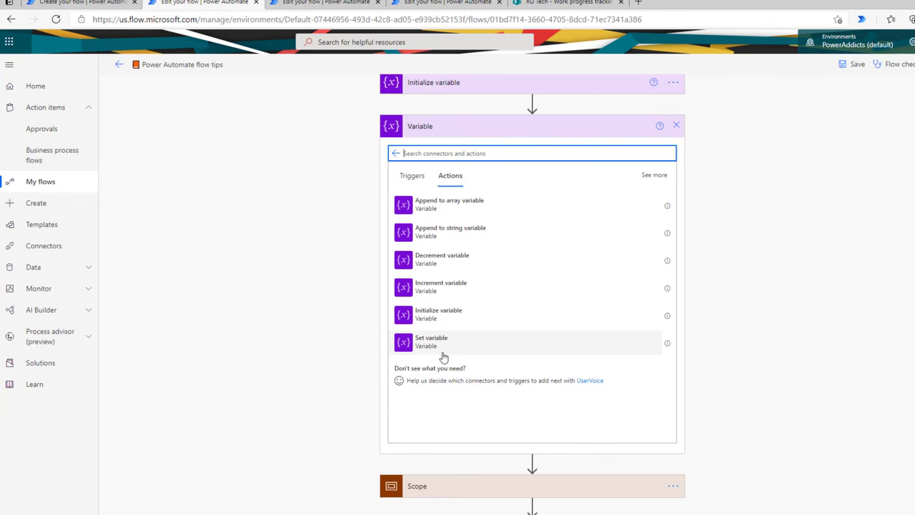
click(676, 125)
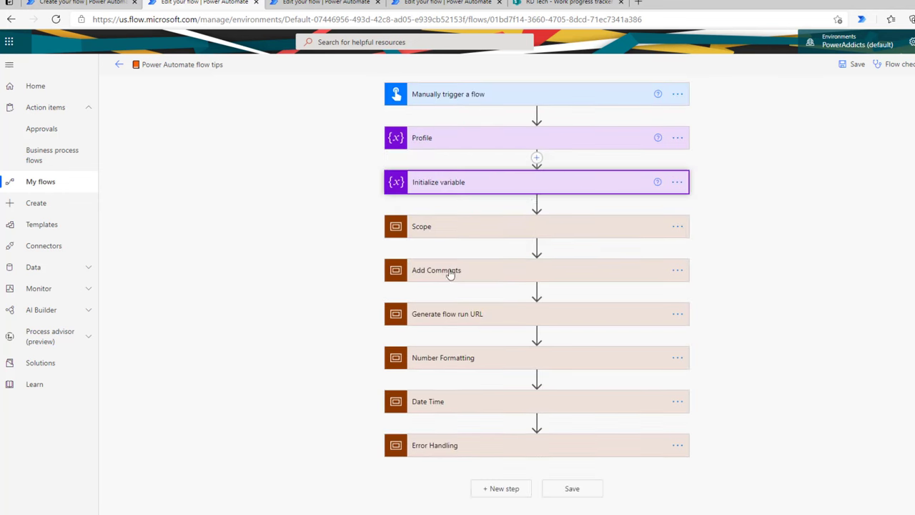
Step: Add a Compose step after Initialize variable with Inputs set to 10
click(537, 202)
click(537, 218)
text(compose)
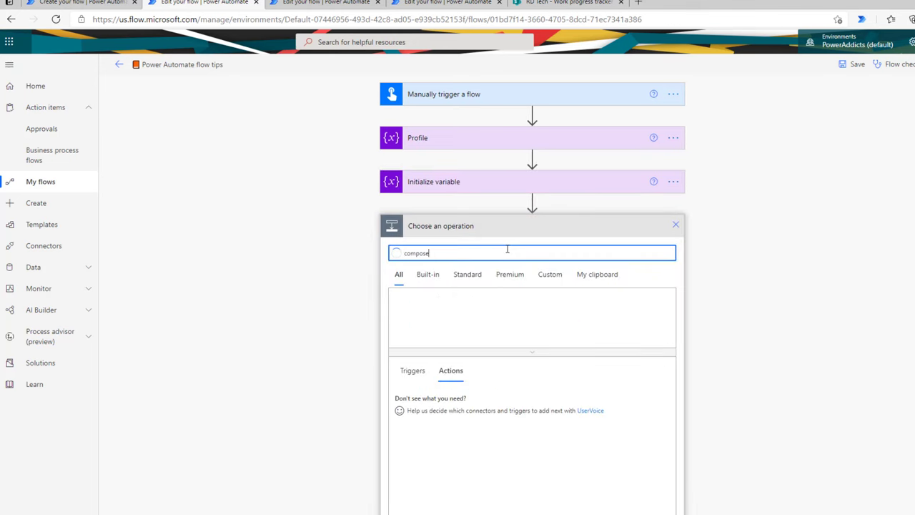
click(451, 406)
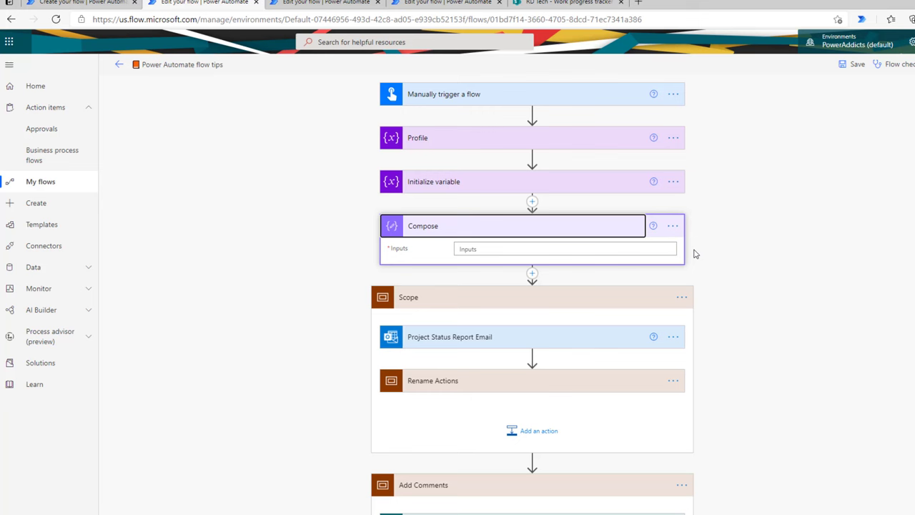
click(630, 248)
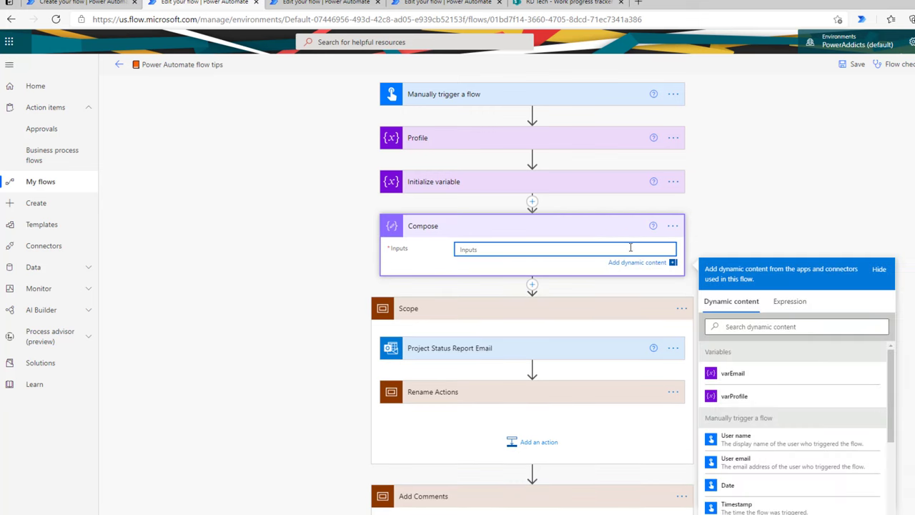
text(Reza)
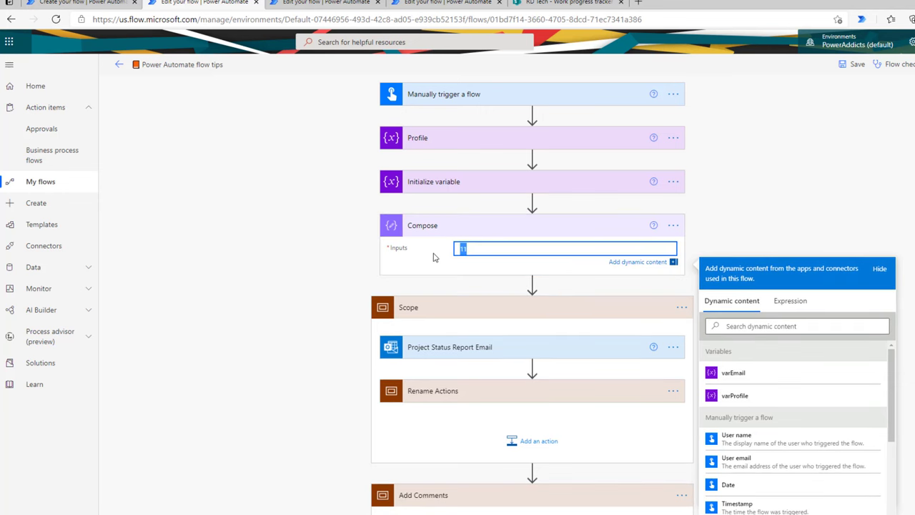
text(10)
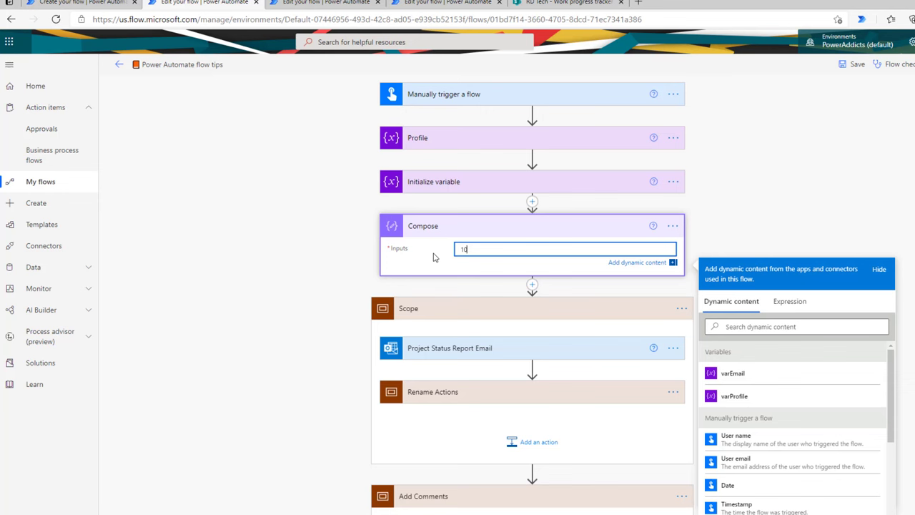
click(422, 226)
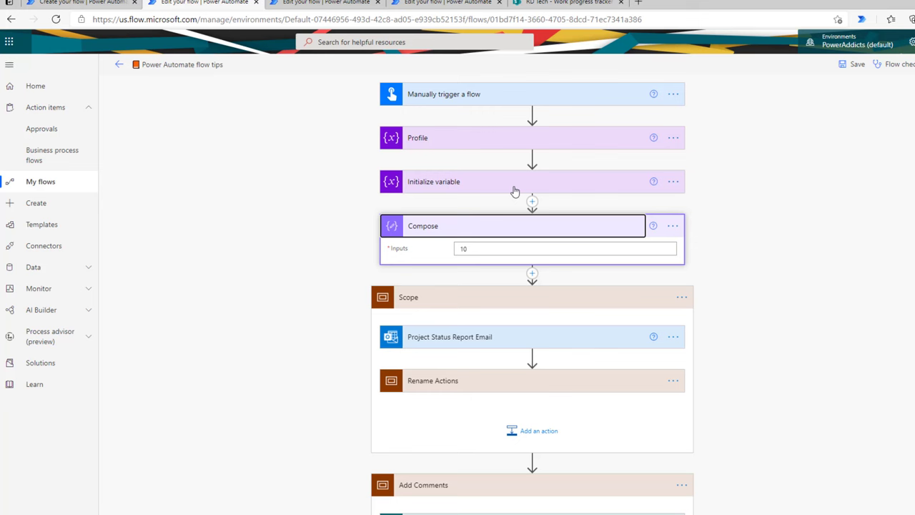
Step: Clear the value 10 from the Compose step's Inputs
click(560, 226)
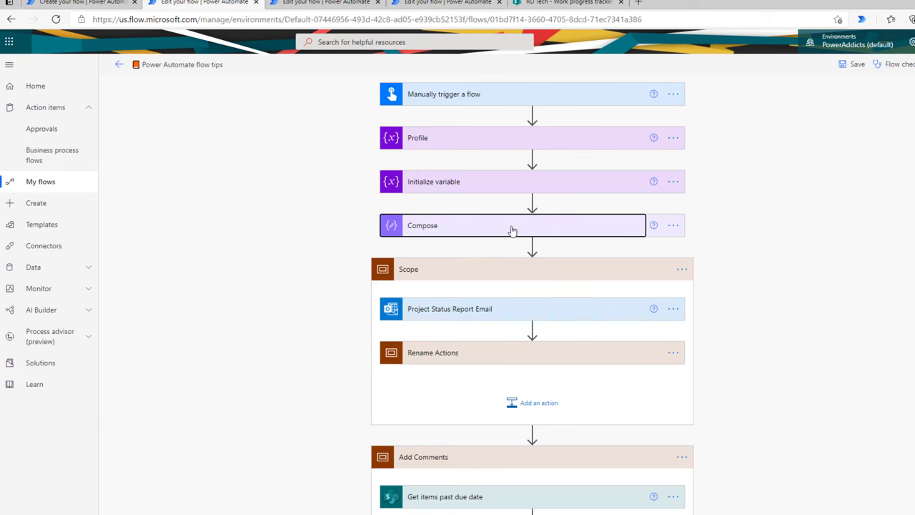
click(496, 231)
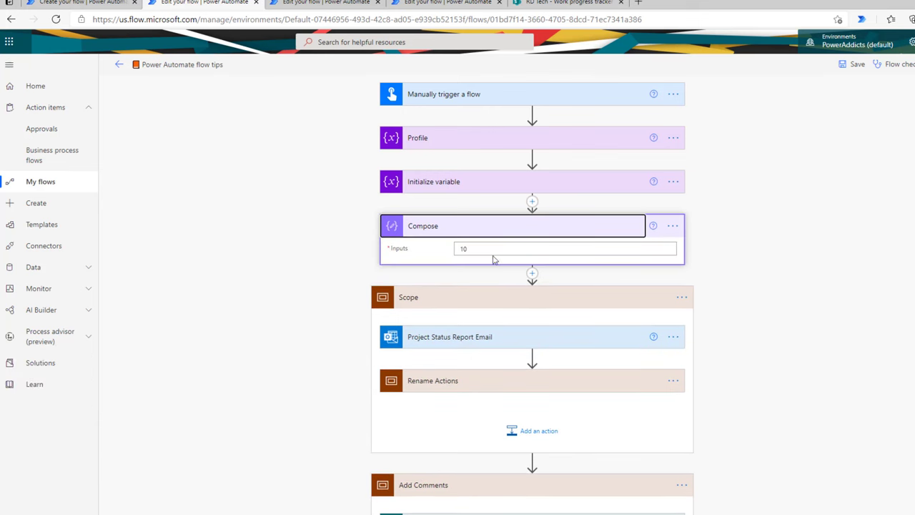
drag(488, 251, 462, 251)
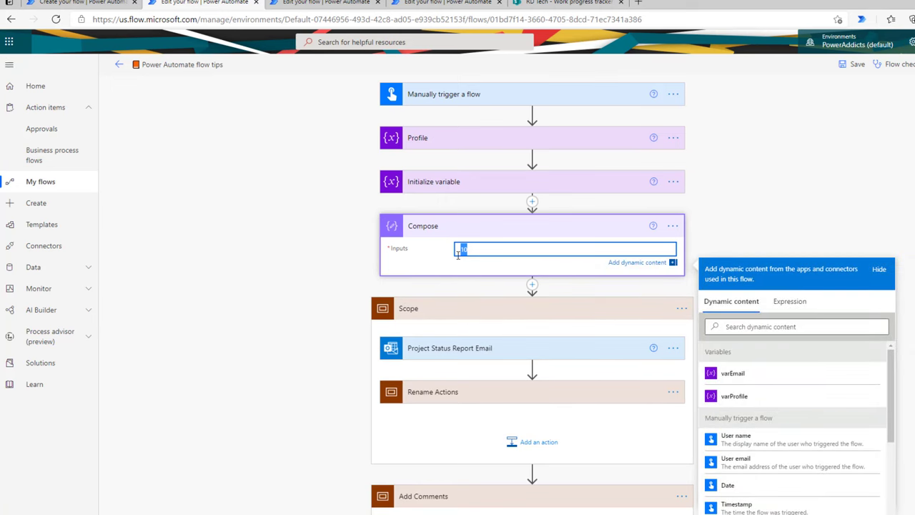
key(BackSpace)
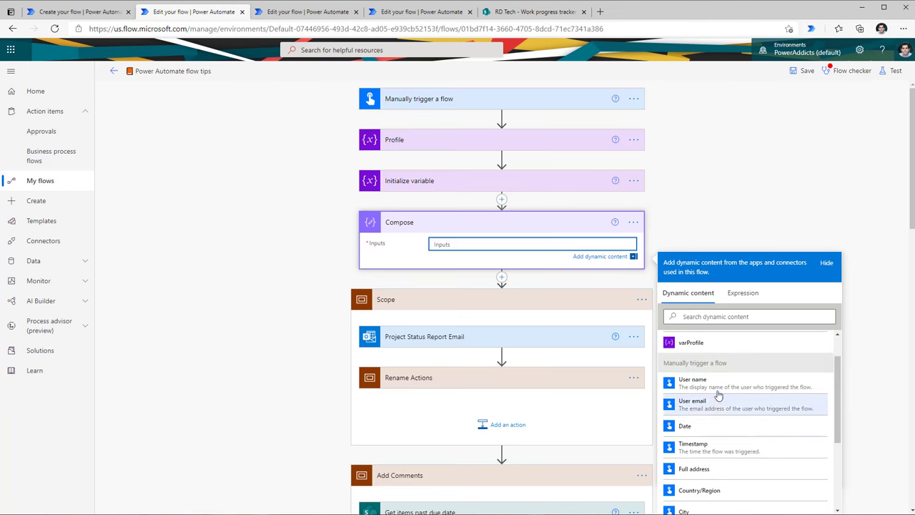
Step: Paste a convertTimeZone(utcNow(),…) expression into the Expression box, then close it without adding
click(741, 295)
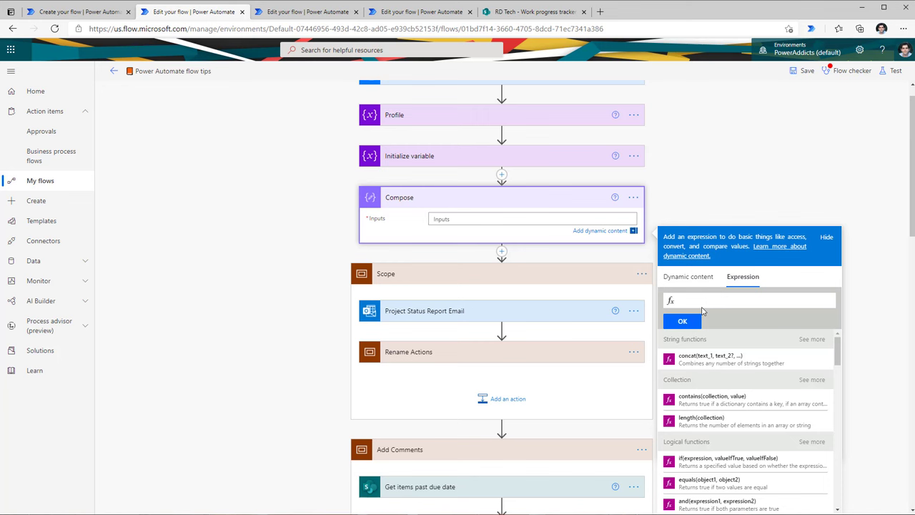
key(ctrl+v)
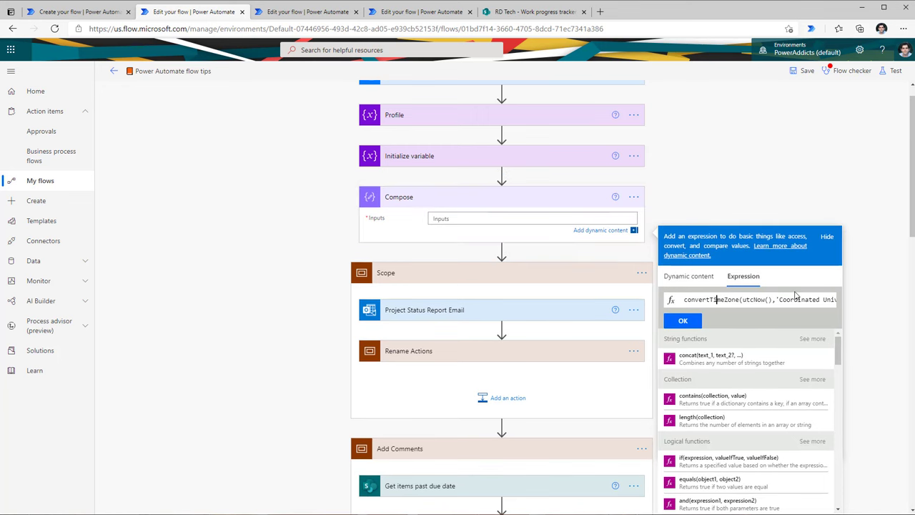
key(ctrl+Right)
key(ctrl+Right)
key(ctrl+Right)
key(ctrl+Right)
key(ctrl+Right)
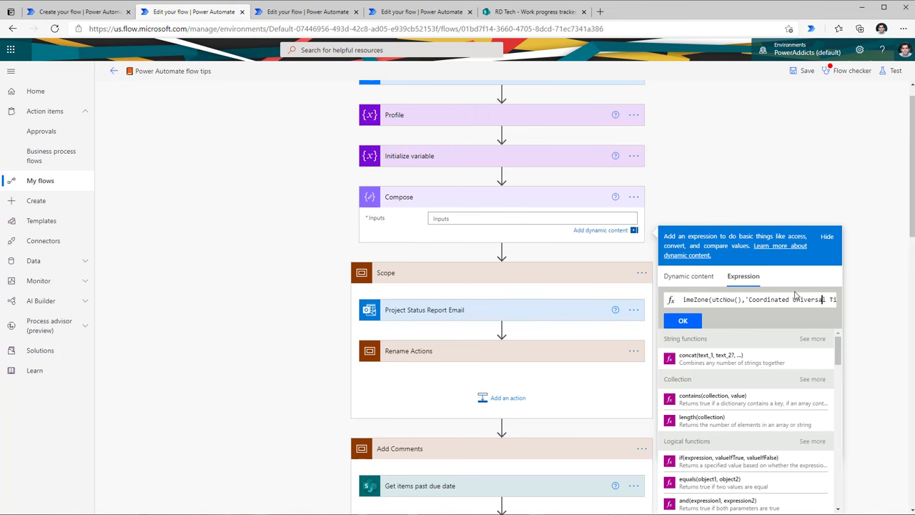
key(ctrl+a)
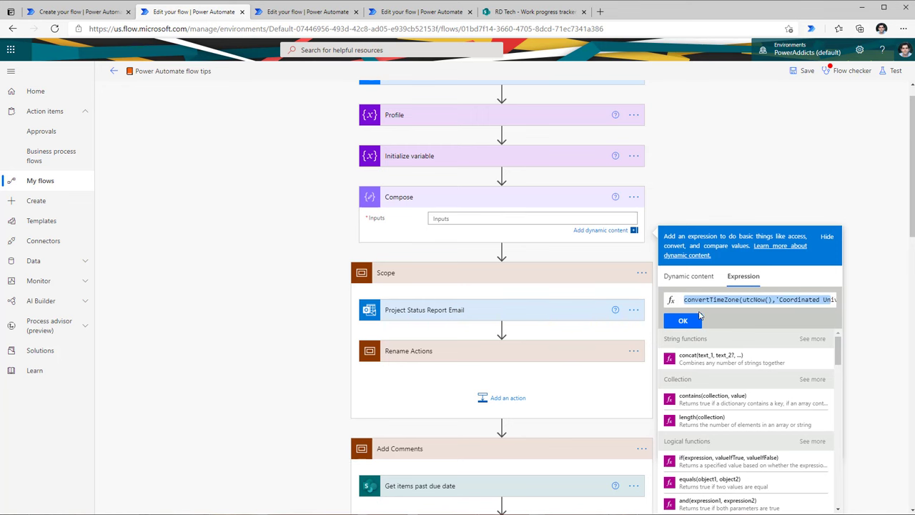
click(707, 300)
click(699, 199)
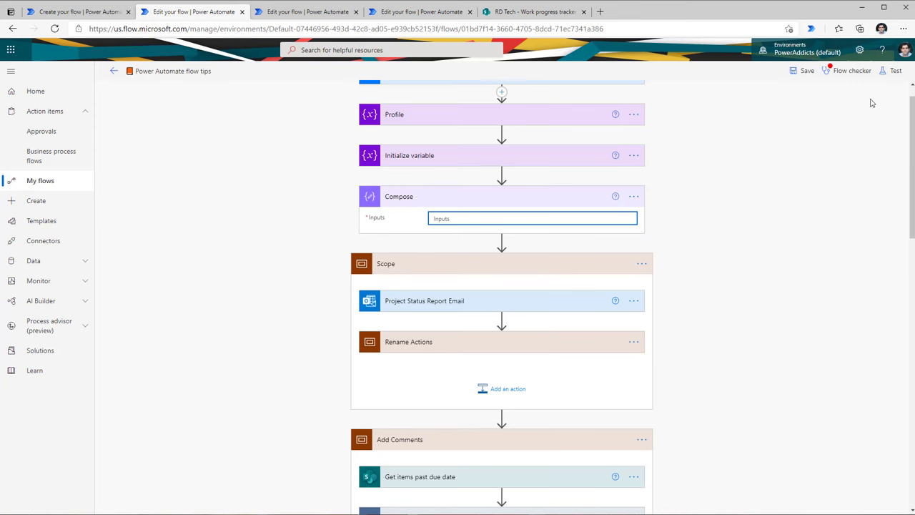
Step: Turn on Experimental Features in Power Automate settings, save, and reload the page
click(860, 51)
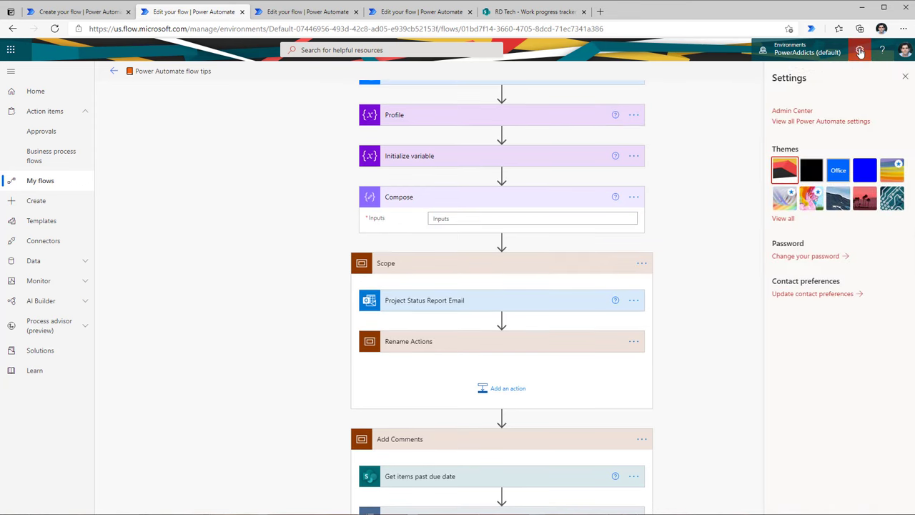
click(849, 121)
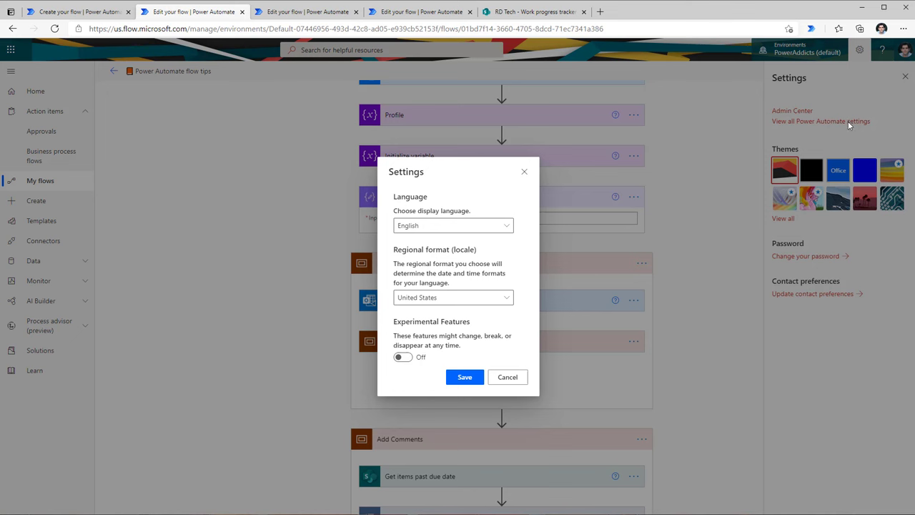
click(403, 357)
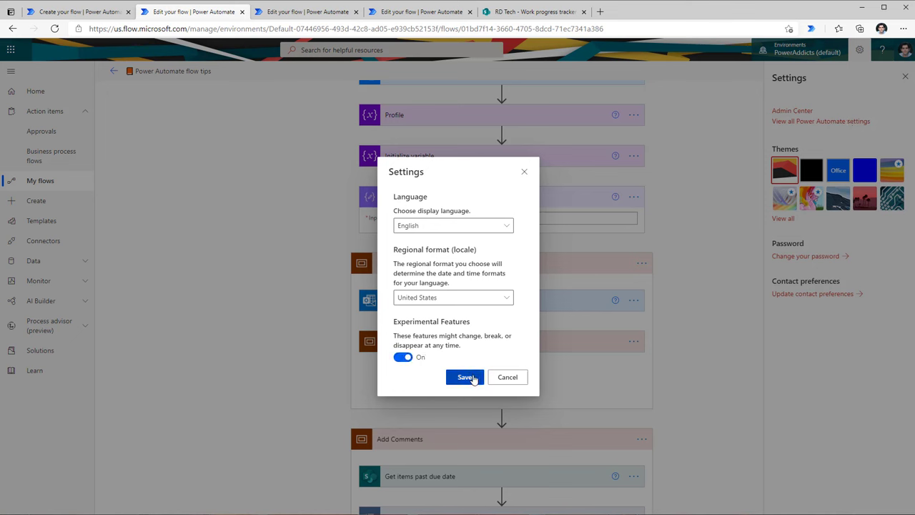
click(466, 377)
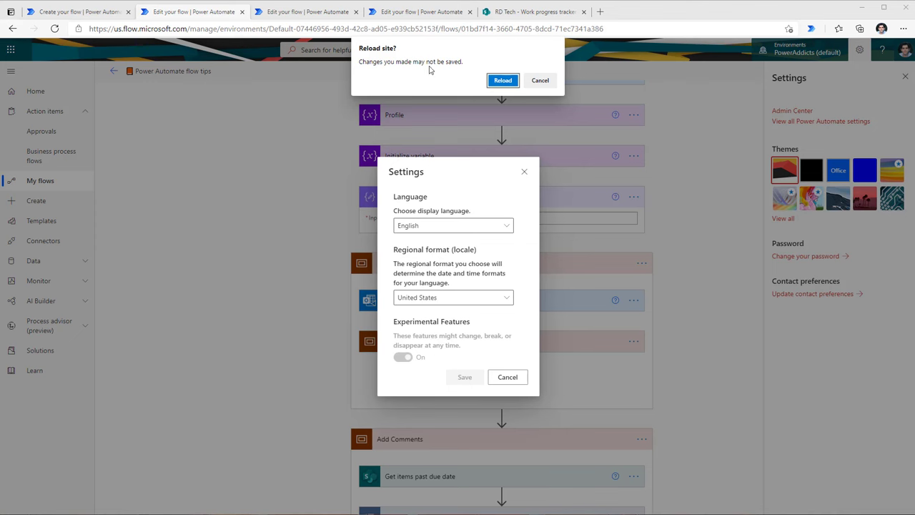
click(503, 81)
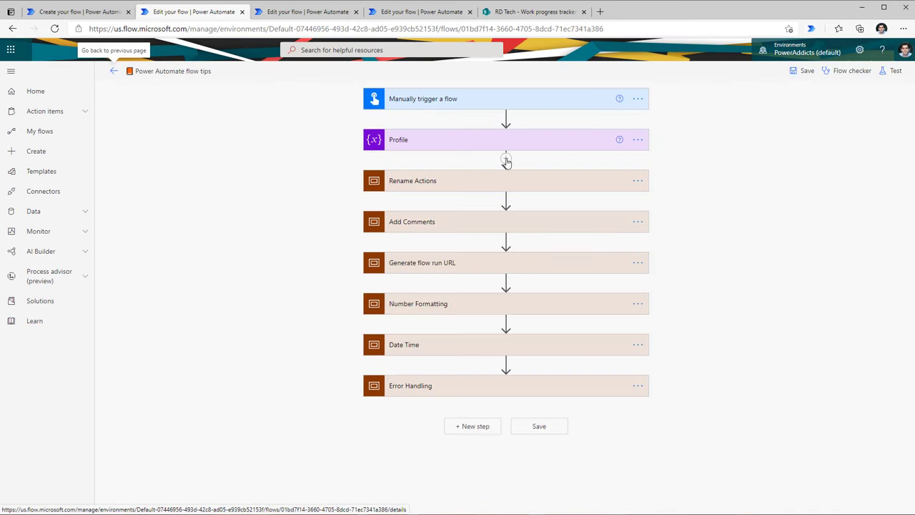
Step: Add a Compose after Profile, open the new expression editor, and open the function reference
click(506, 163)
click(462, 200)
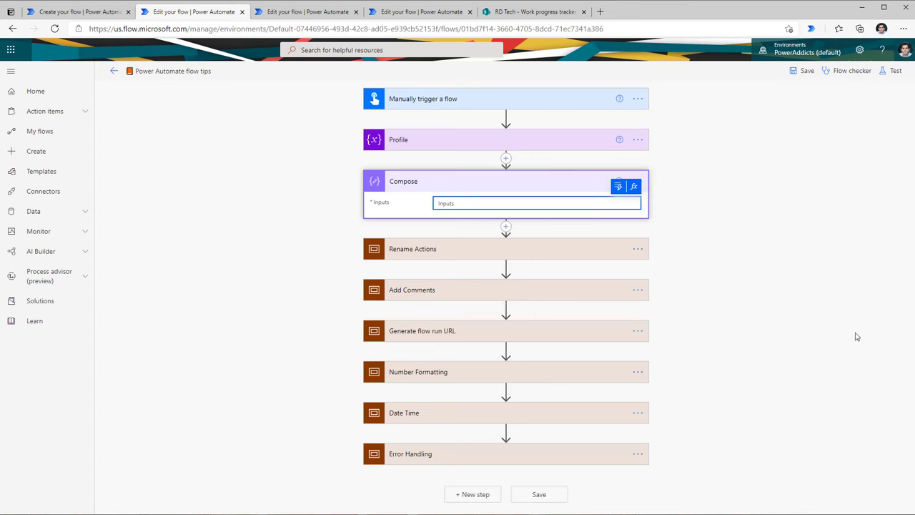
click(619, 186)
click(618, 186)
click(619, 187)
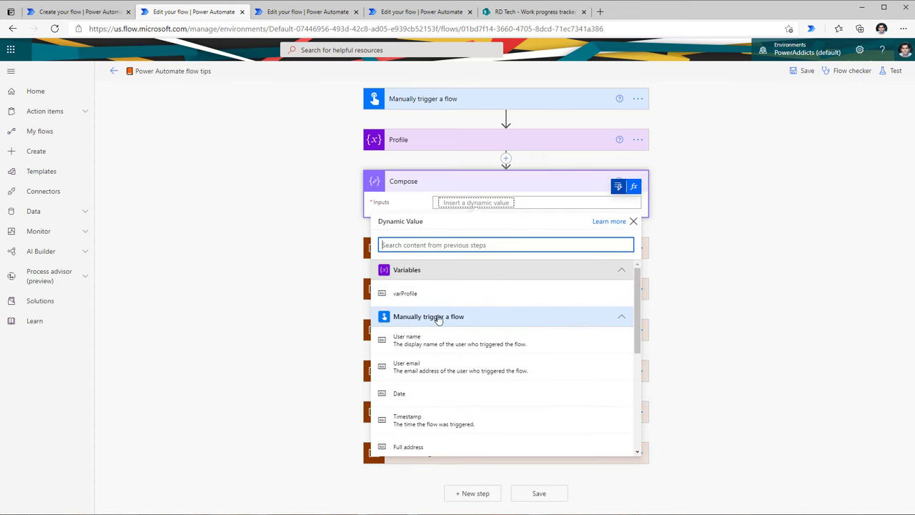
scroll(442, 392, down, 2)
click(634, 186)
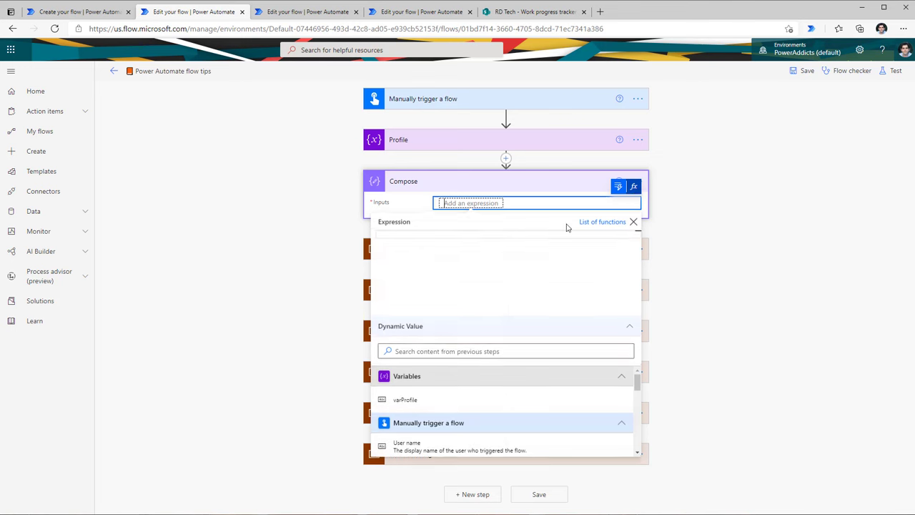
click(604, 222)
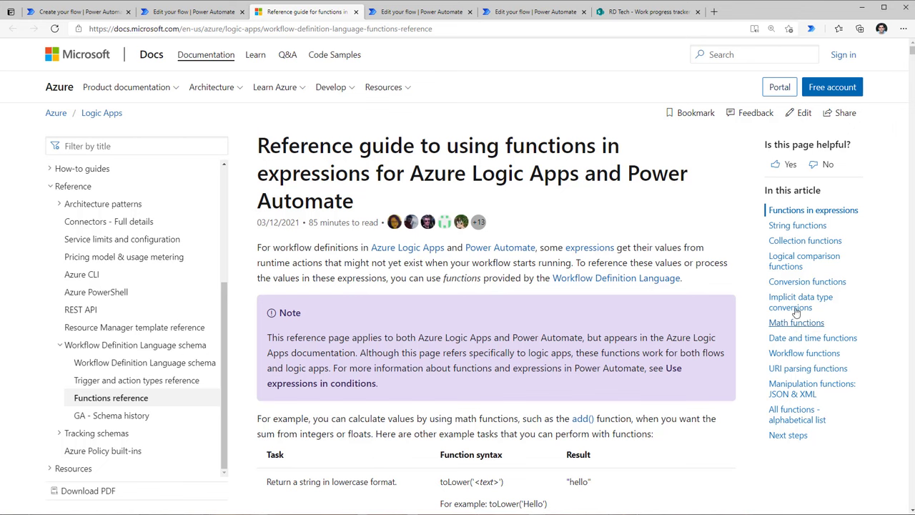
Step: Open the concat function entry under String functions in the expression reference guide
click(798, 226)
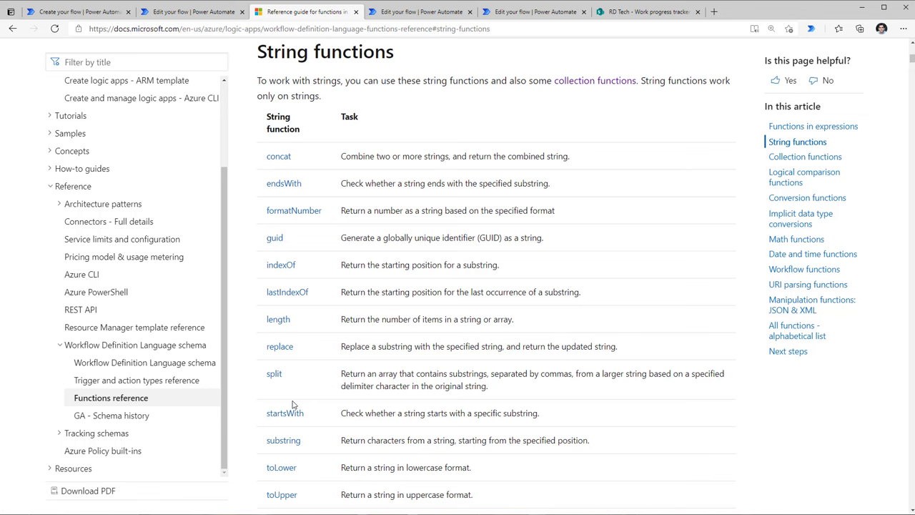
click(287, 160)
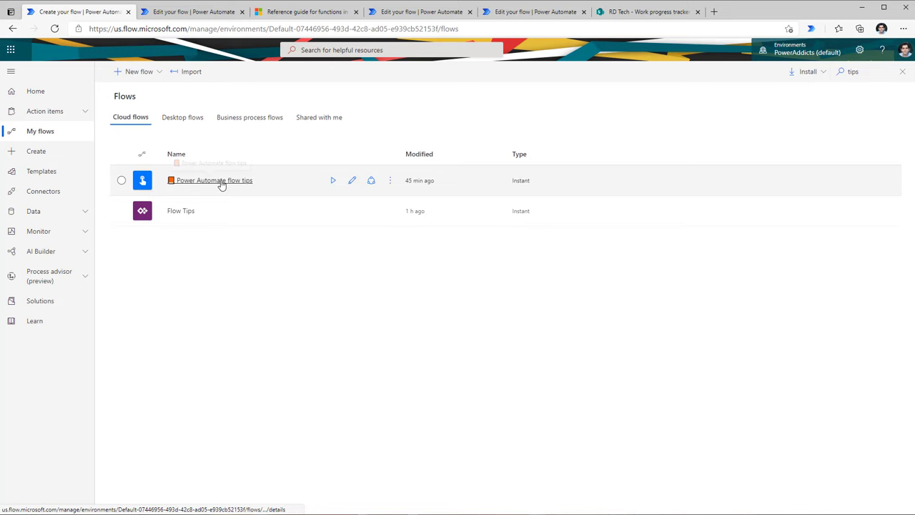
Step: Open the flow tips flow's most recent run and check the Profile step's inputs
click(221, 183)
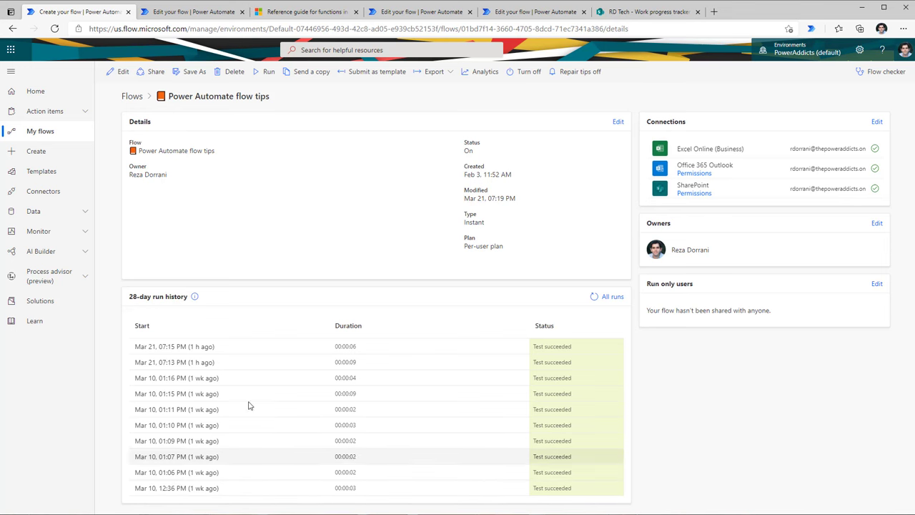
click(201, 350)
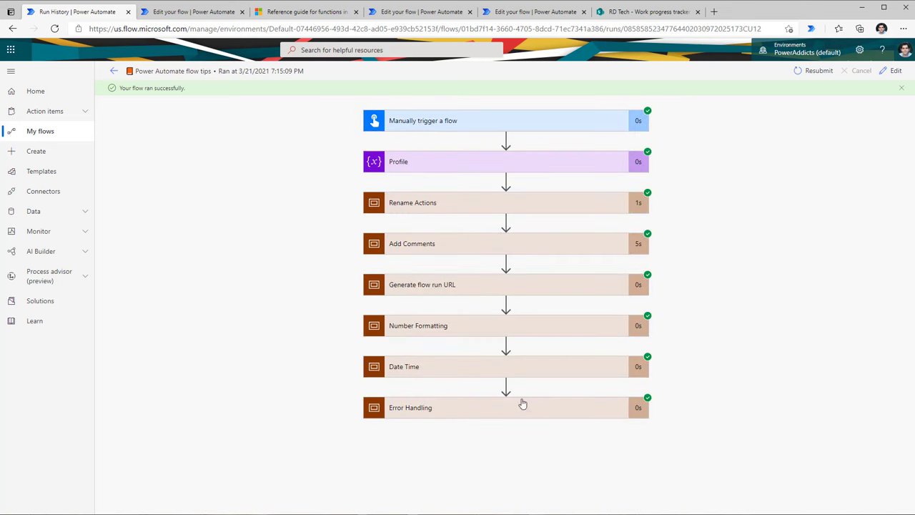
click(458, 170)
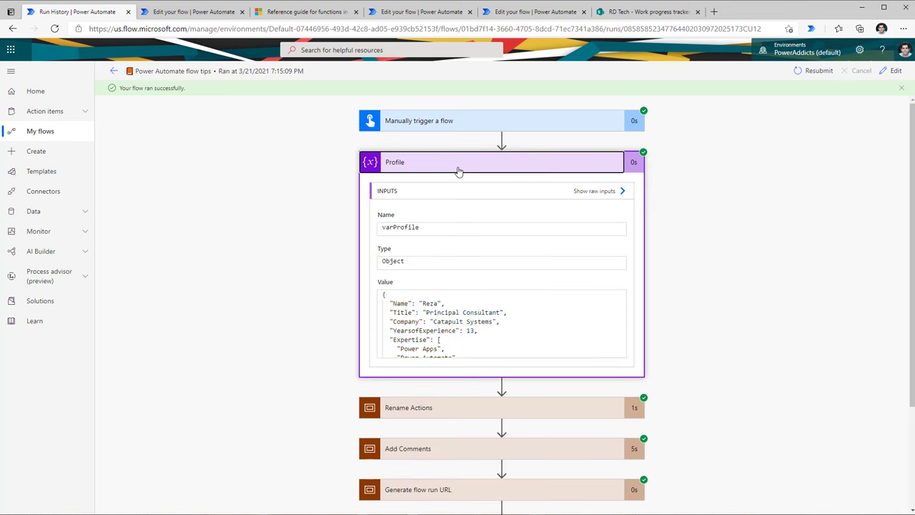
click(458, 170)
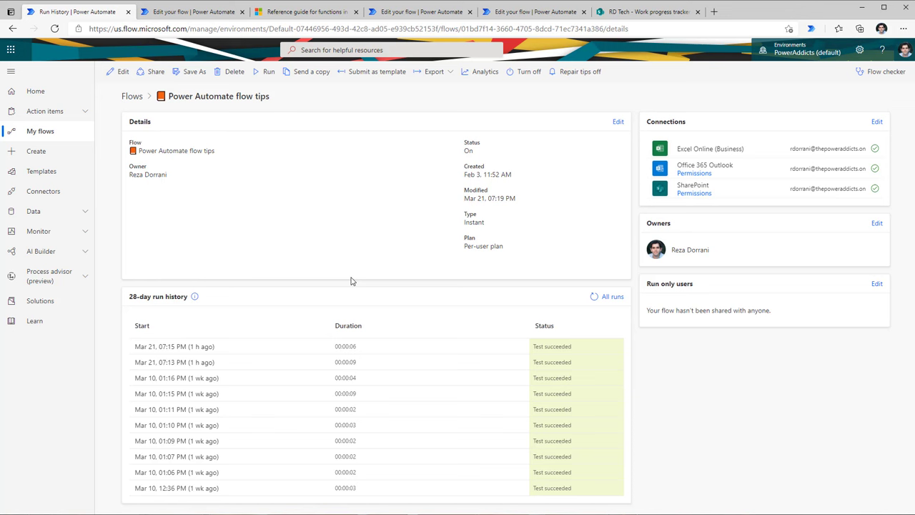
Step: Reopen the Mar 21, 07:15 PM run and open Generate flow run URL's concat expression
click(204, 348)
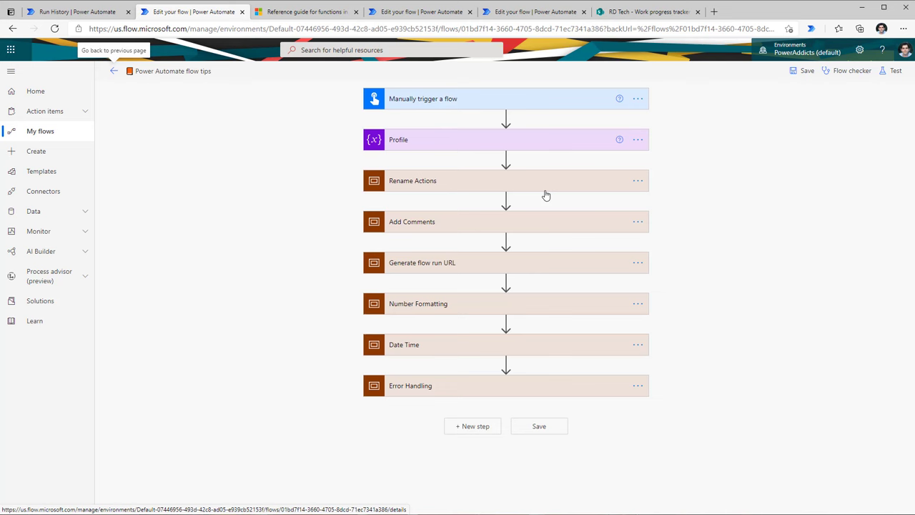
click(453, 269)
click(460, 324)
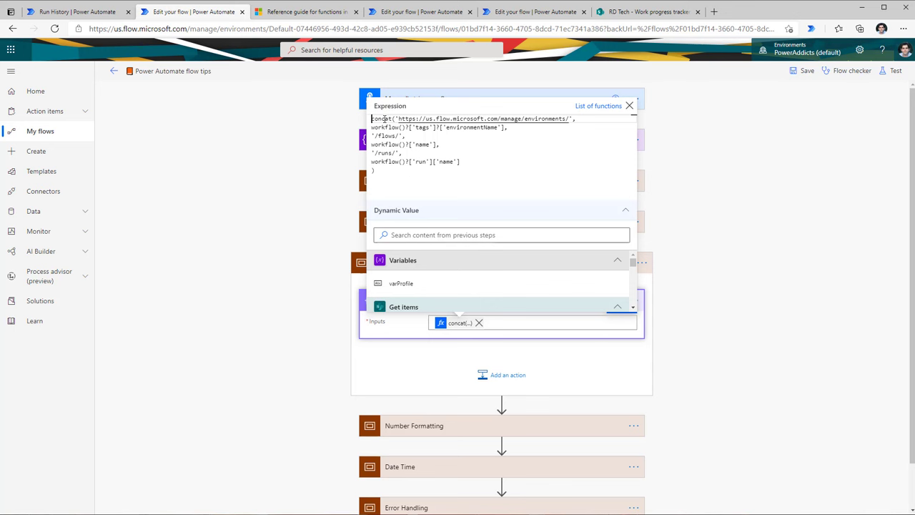
Step: Highlight each concat argument: base environments URL, us region, environment, workflow and run names
drag(398, 119, 572, 118)
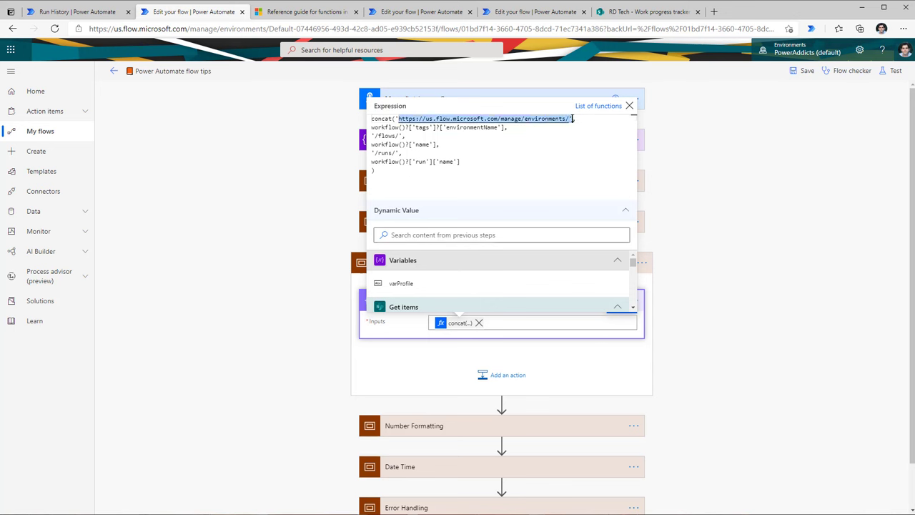
double_click(429, 119)
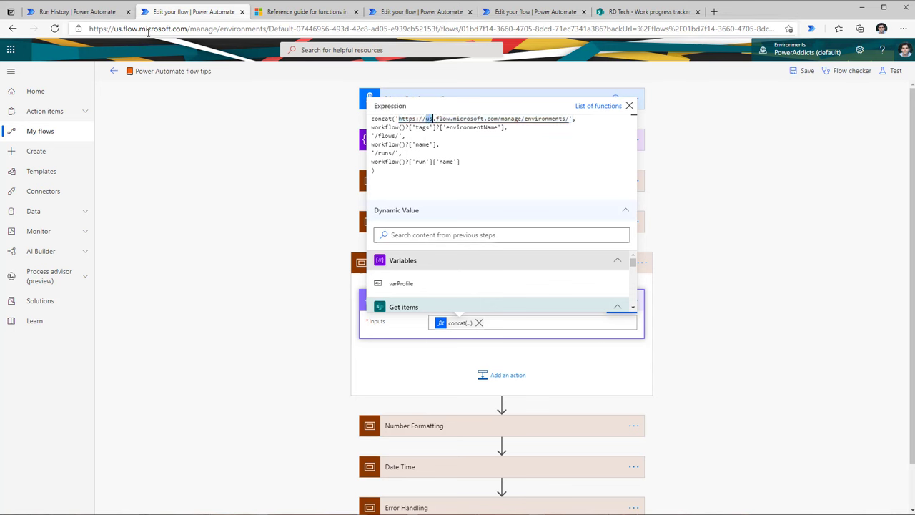
drag(371, 127, 505, 128)
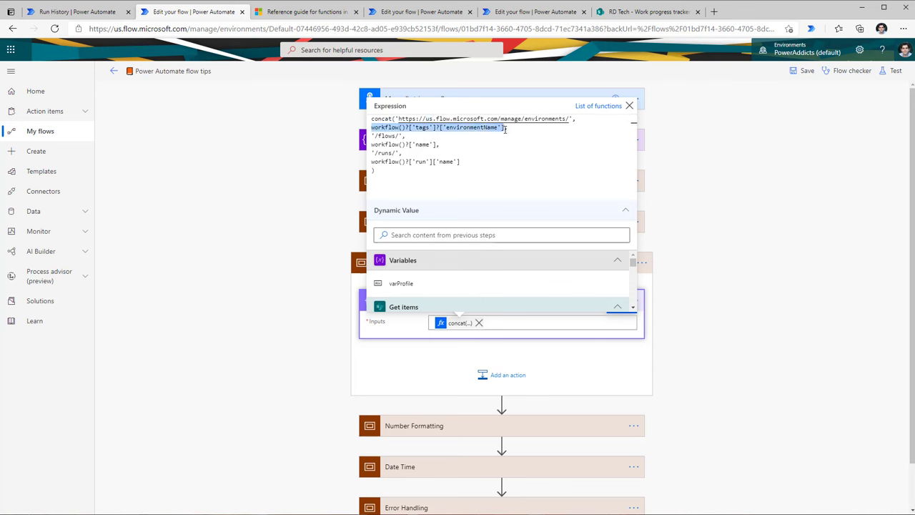
drag(371, 144, 437, 145)
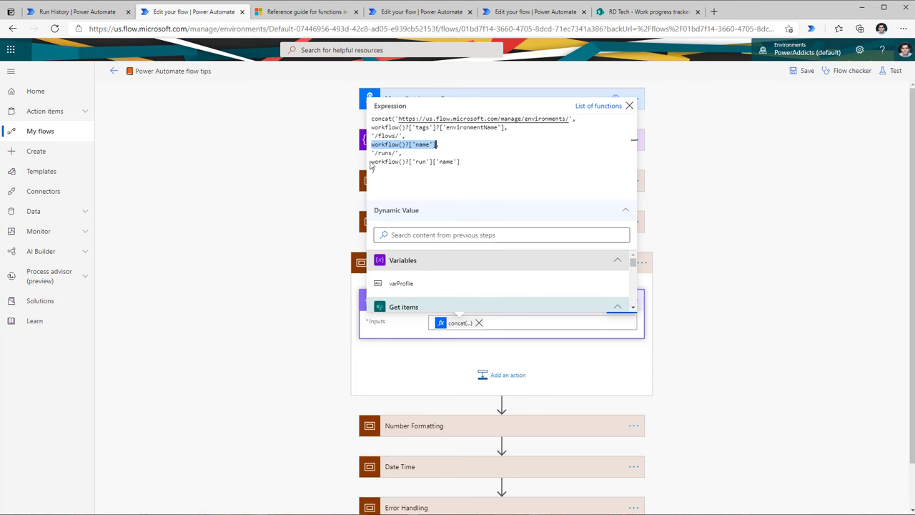
drag(371, 162, 472, 159)
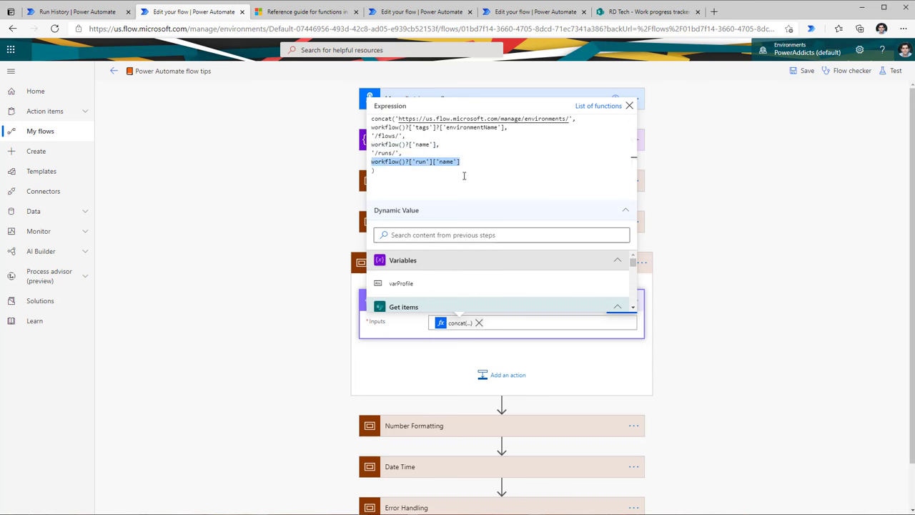
click(462, 177)
key(Return)
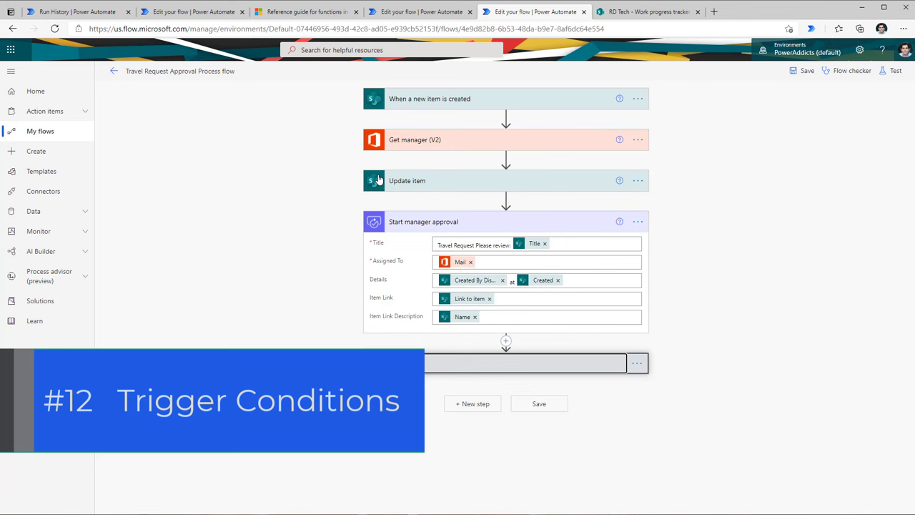
Step: Show the new-item trigger's advanced options and insert a Compose step below it
click(433, 100)
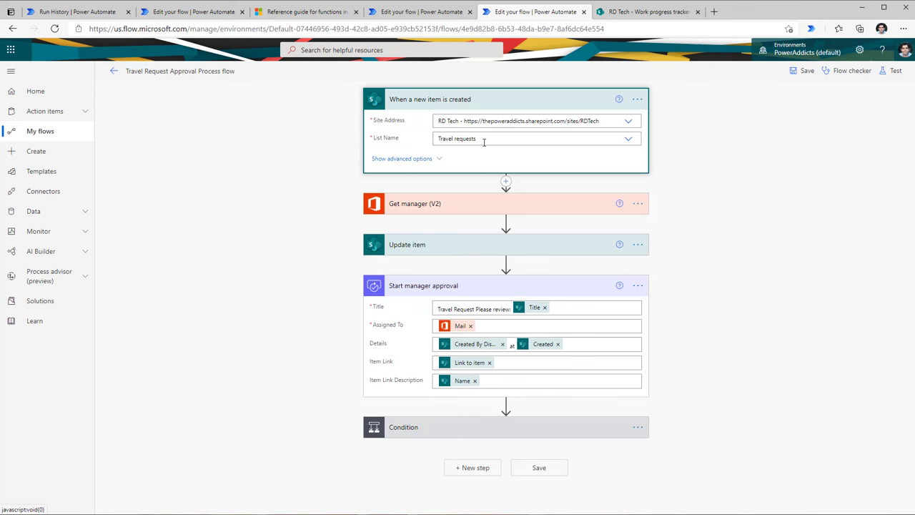
click(438, 160)
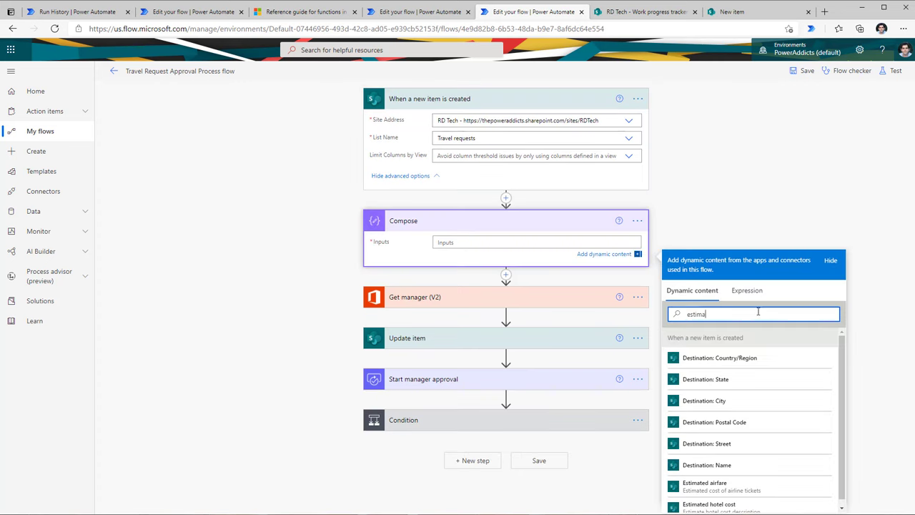
click(743, 487)
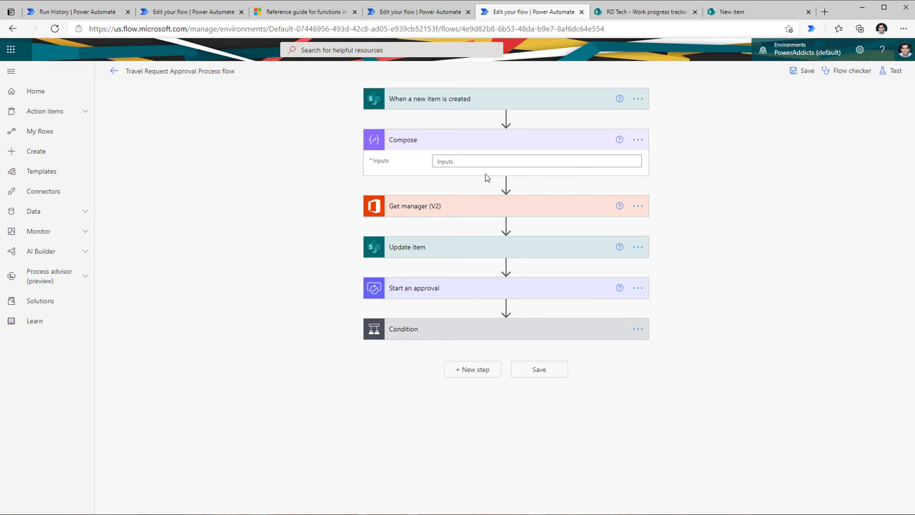
Step: Enter greaterOrEquals(triggerBody()?['EstimatedAirfare'],500) as the Compose Inputs and copy the expression
click(476, 163)
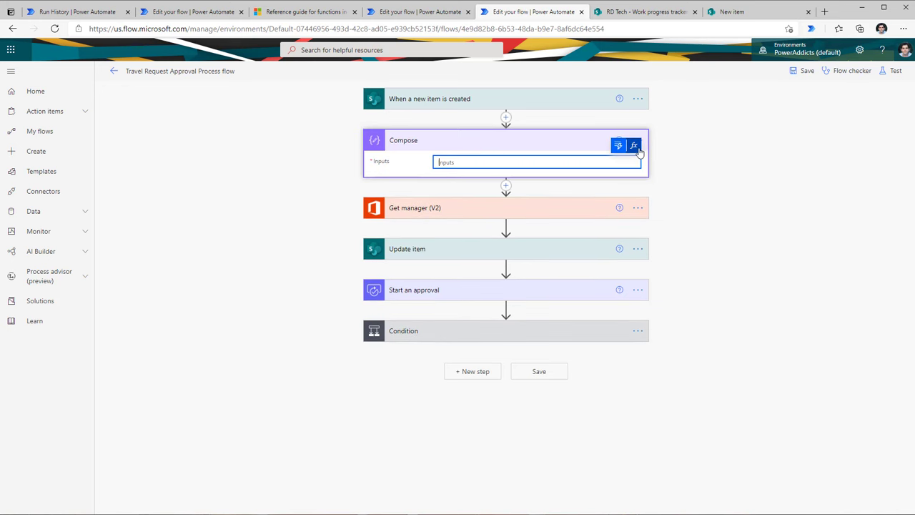
click(633, 145)
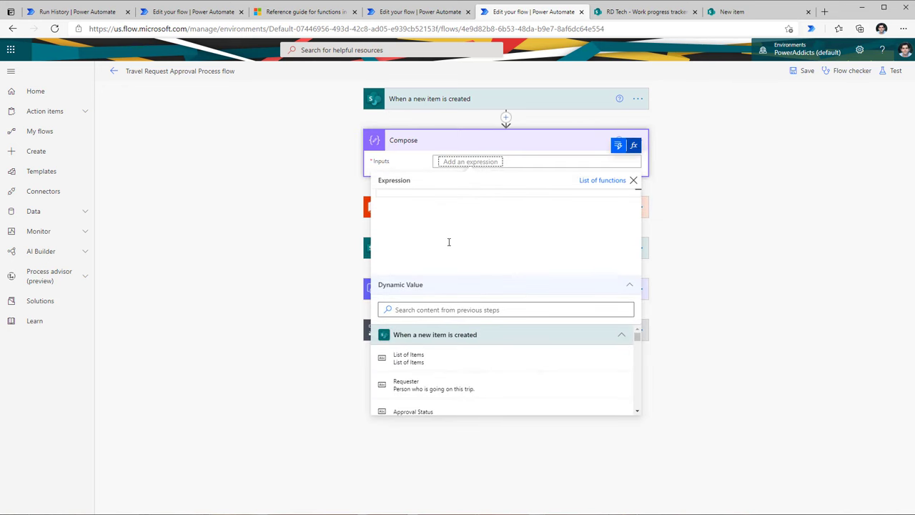
text(grea)
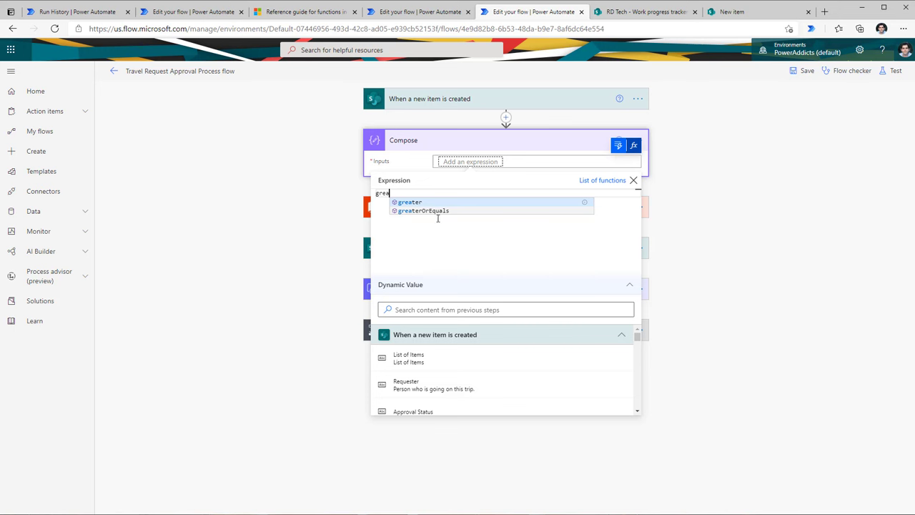
click(424, 212)
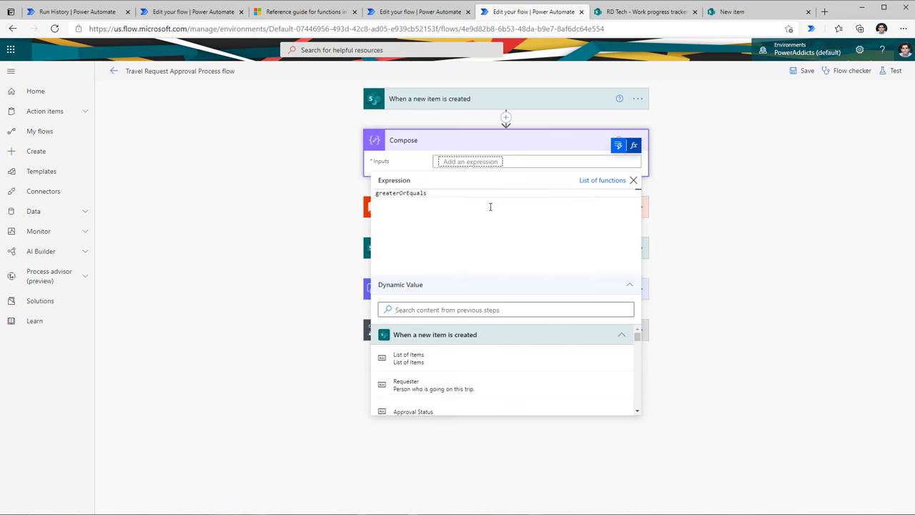
click(419, 310)
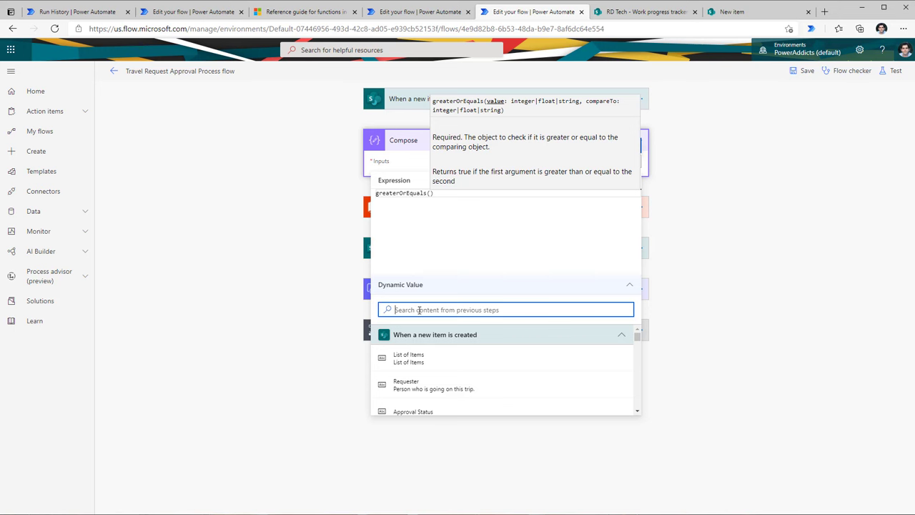
text(estimated)
click(445, 362)
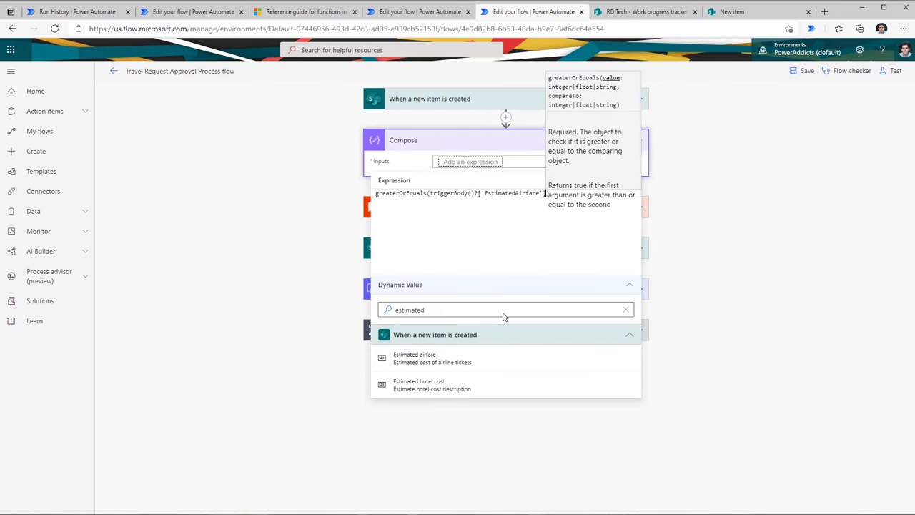
text(,500)
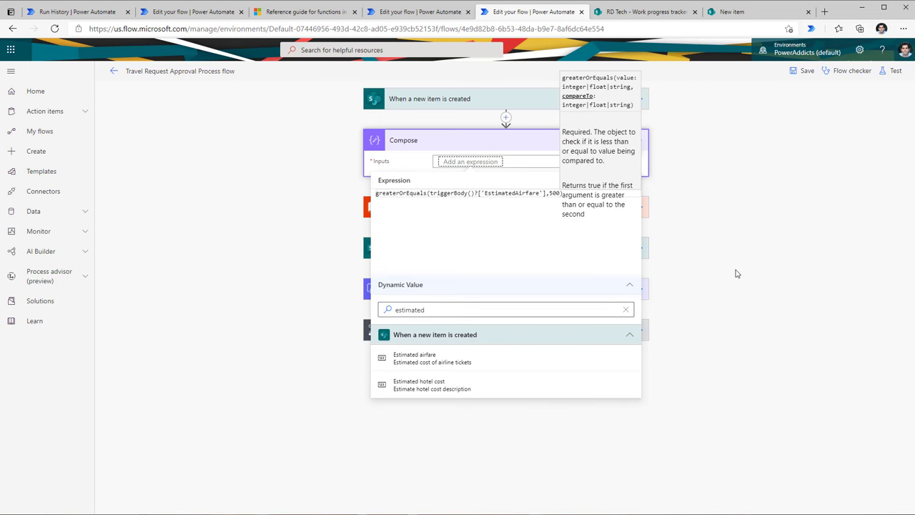
key(Return)
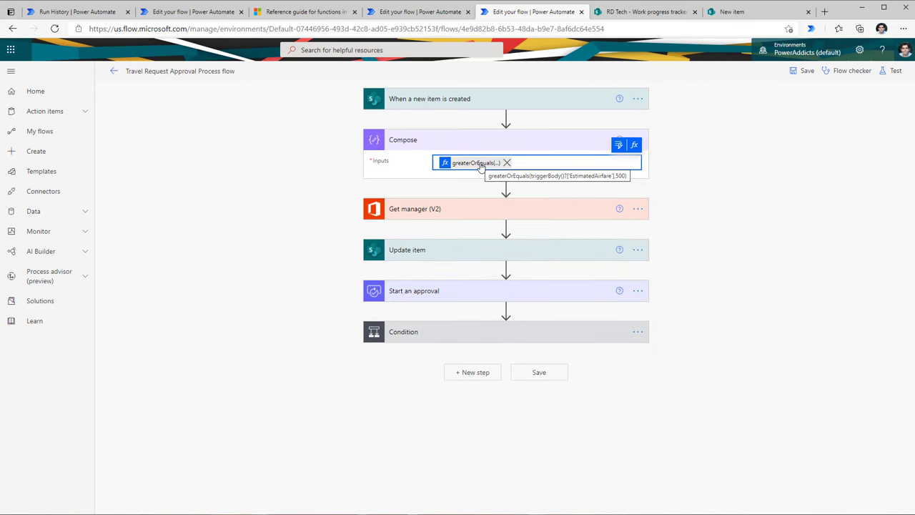
click(481, 165)
key(ctrl+c)
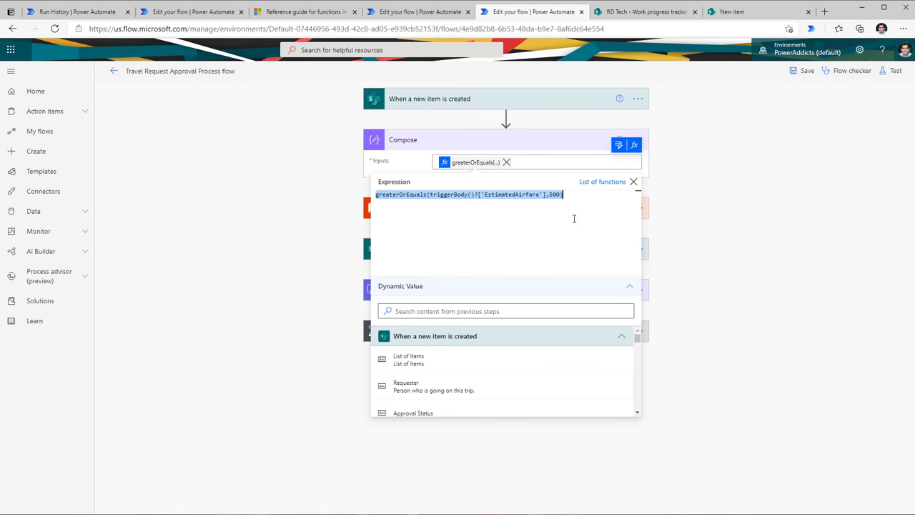
click(710, 218)
click(459, 102)
click(637, 101)
click(683, 170)
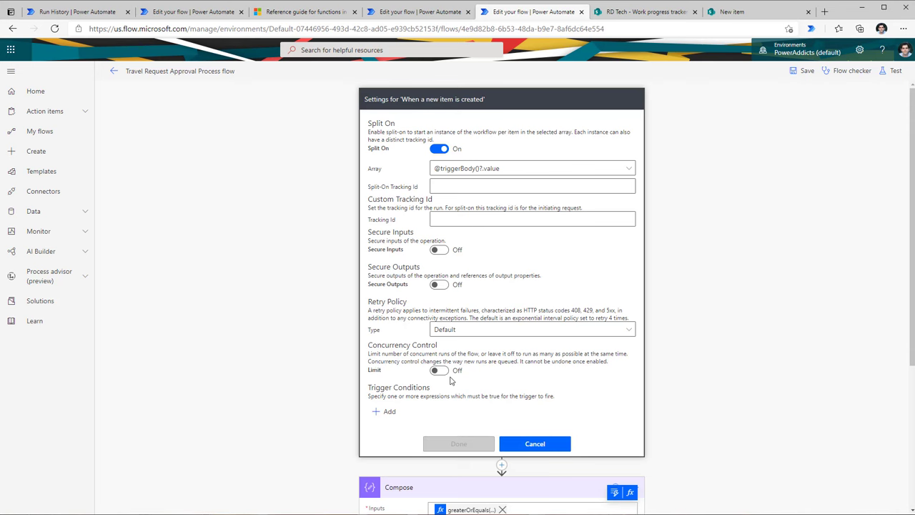
scroll(409, 405, down, 2)
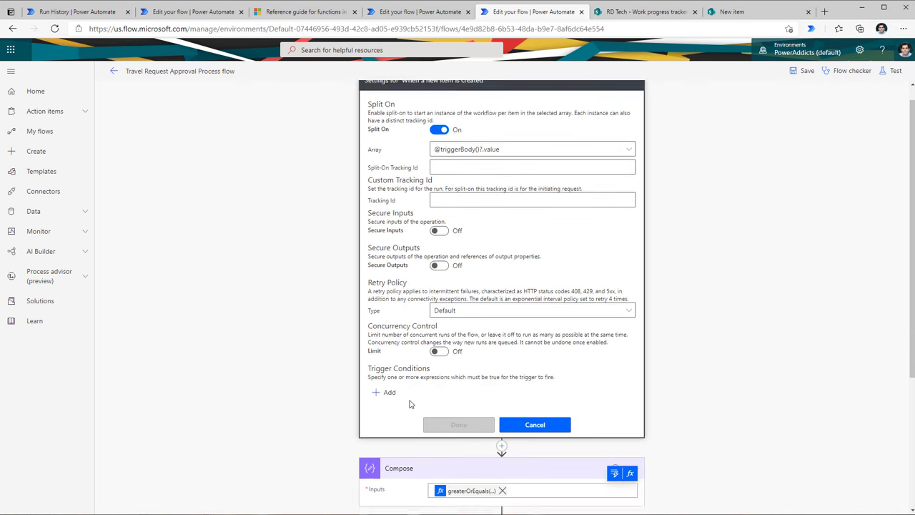
click(379, 277)
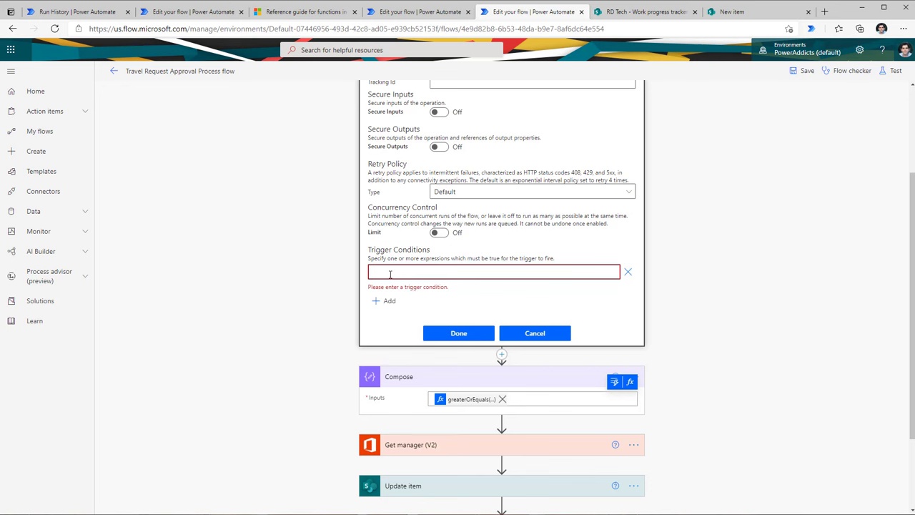
key(ctrl+v)
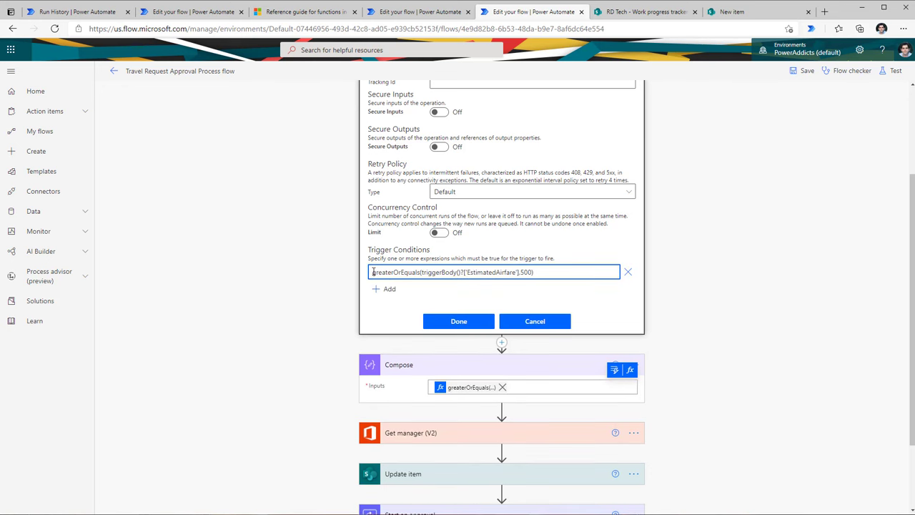
key(Home)
text(@)
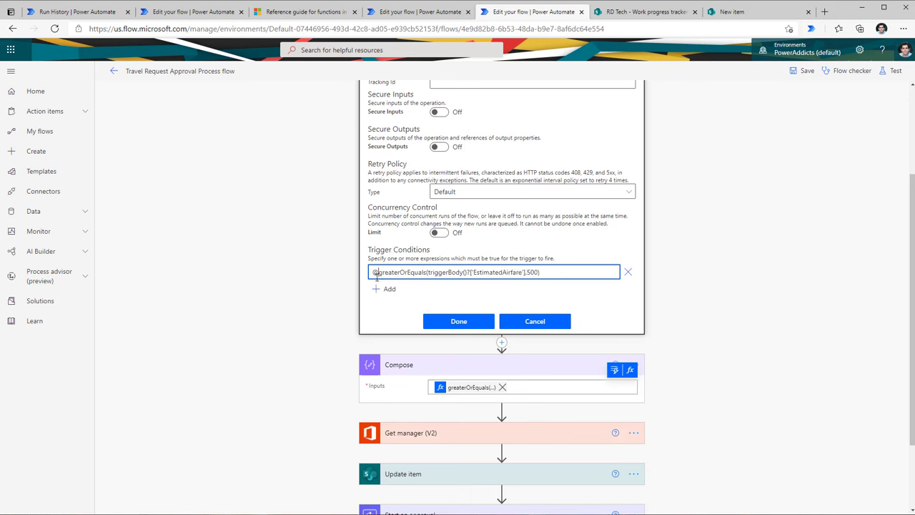
click(461, 321)
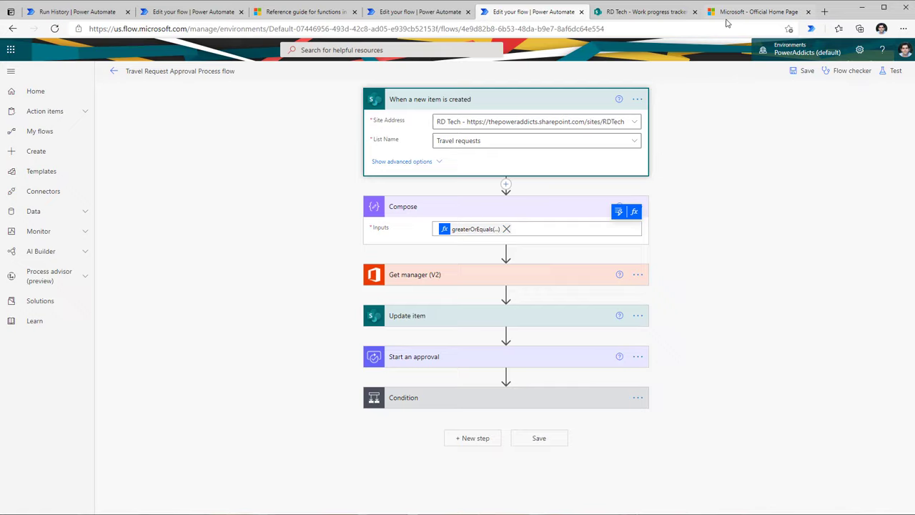
Step: Load aka.ms/servicelimits, review the per-licence request limits, then return to the flow
click(758, 11)
text(aka.ms/servicelimits)
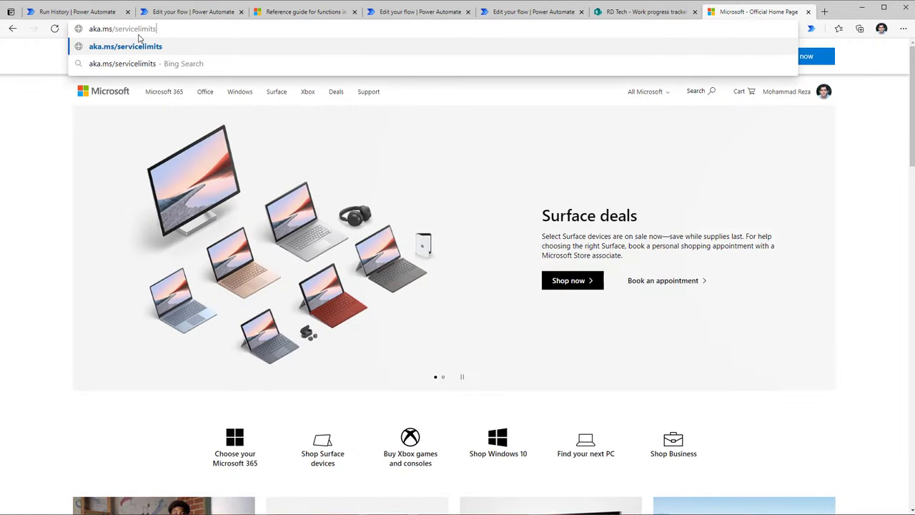
key(Return)
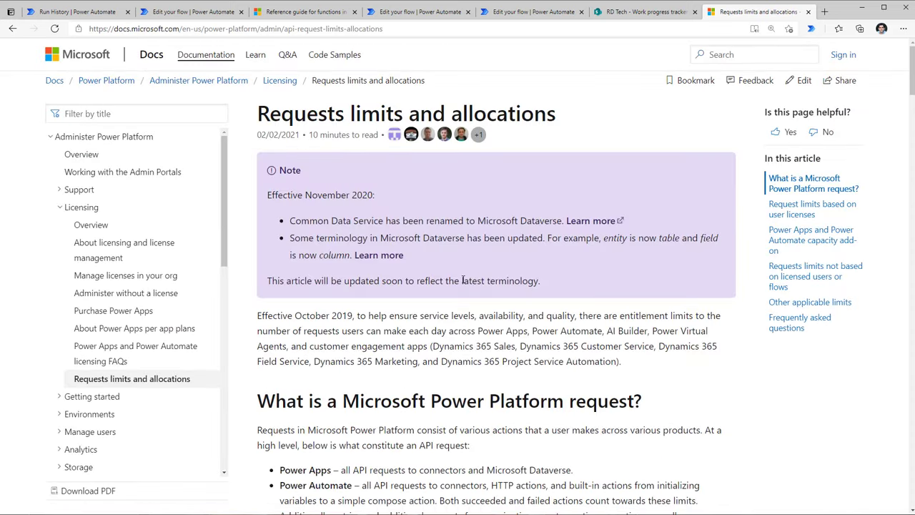
scroll(477, 319, down, 3)
scroll(478, 319, down, 6)
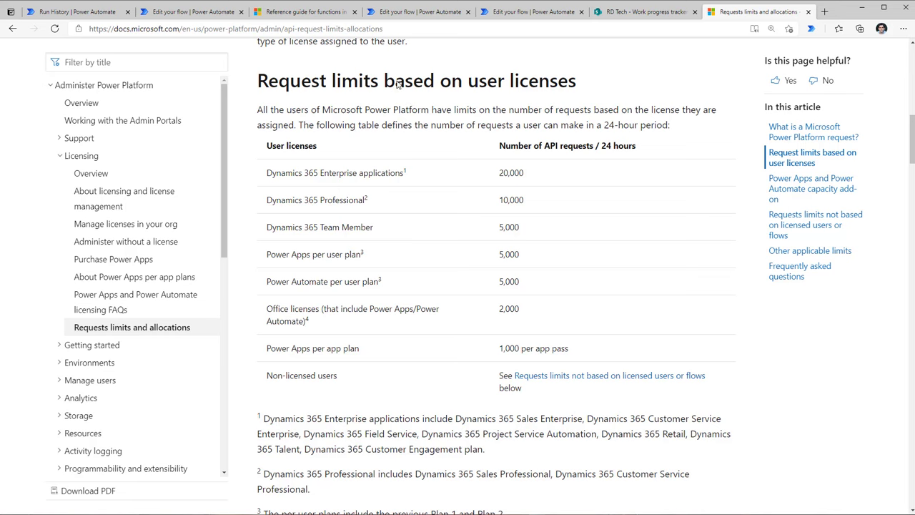
click(536, 13)
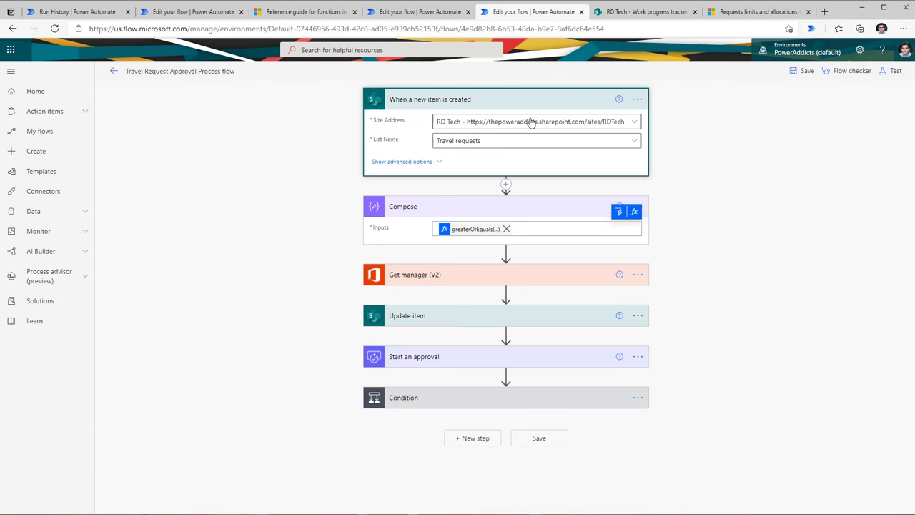
Step: Peek at the Get manager (V2) step's code, then close it
click(439, 275)
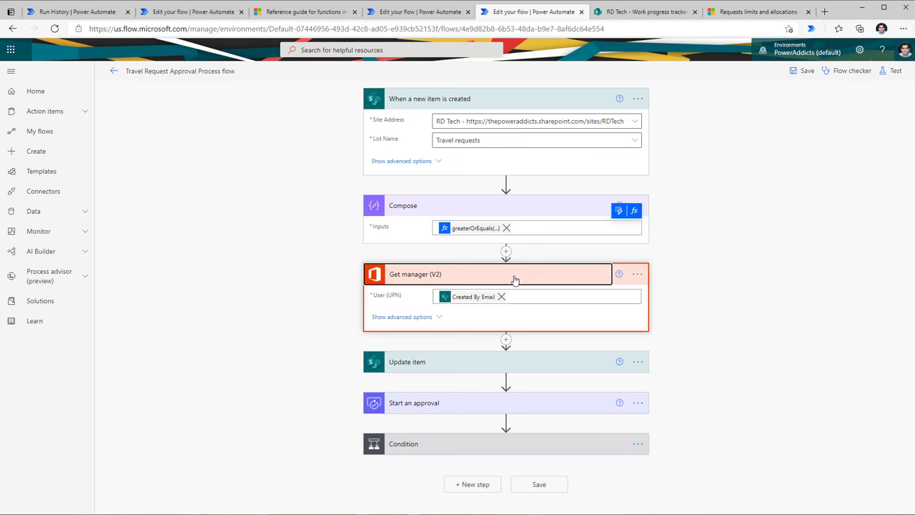
click(637, 275)
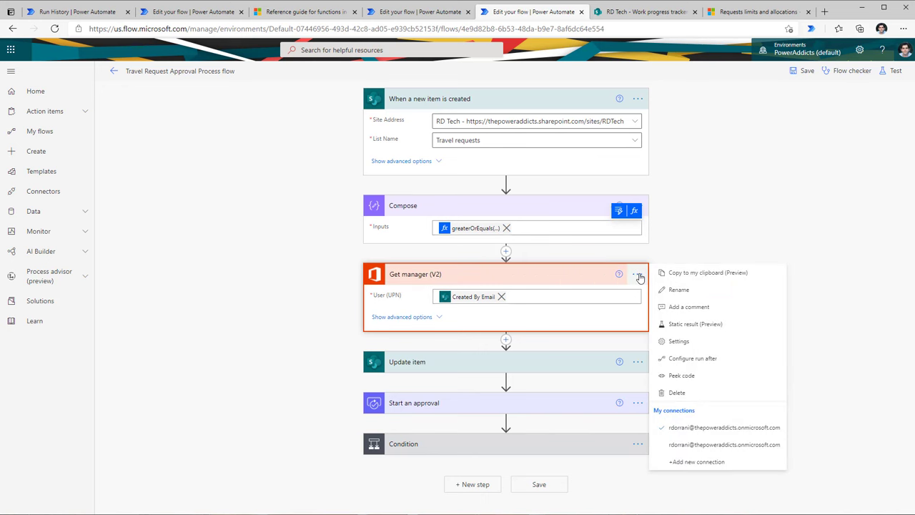
click(689, 380)
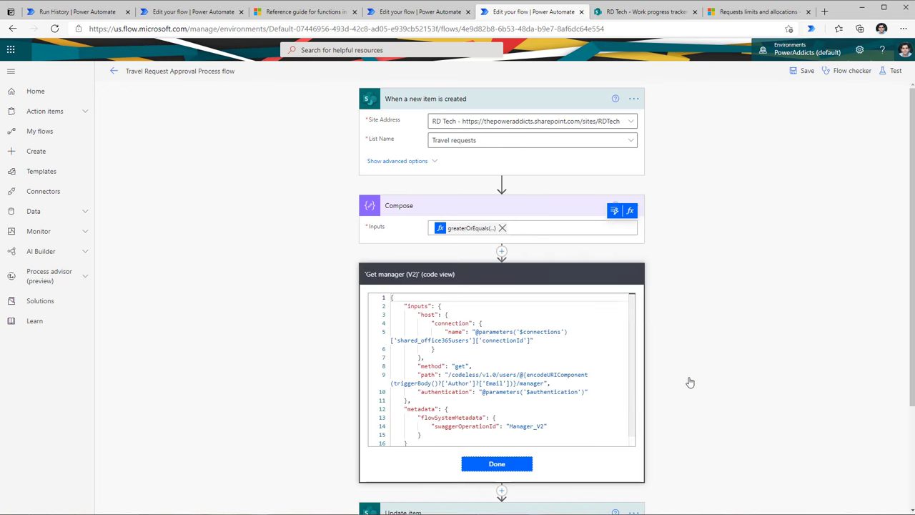
scroll(444, 313, down, 3)
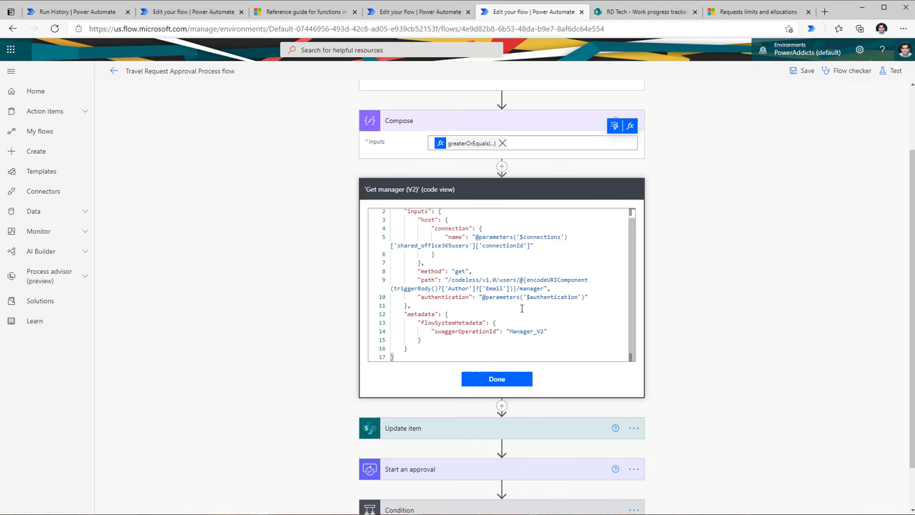
click(517, 379)
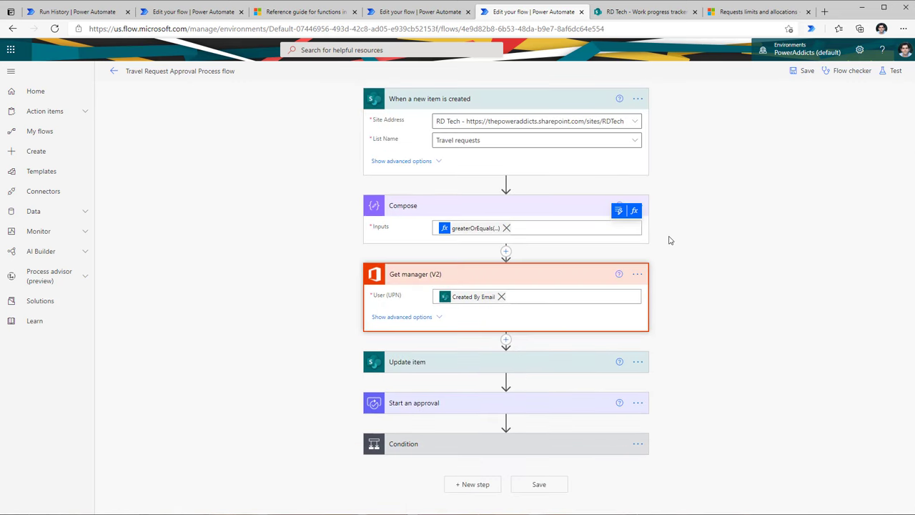
Step: Peek at the Compose step's code and select all of it
click(463, 233)
click(638, 206)
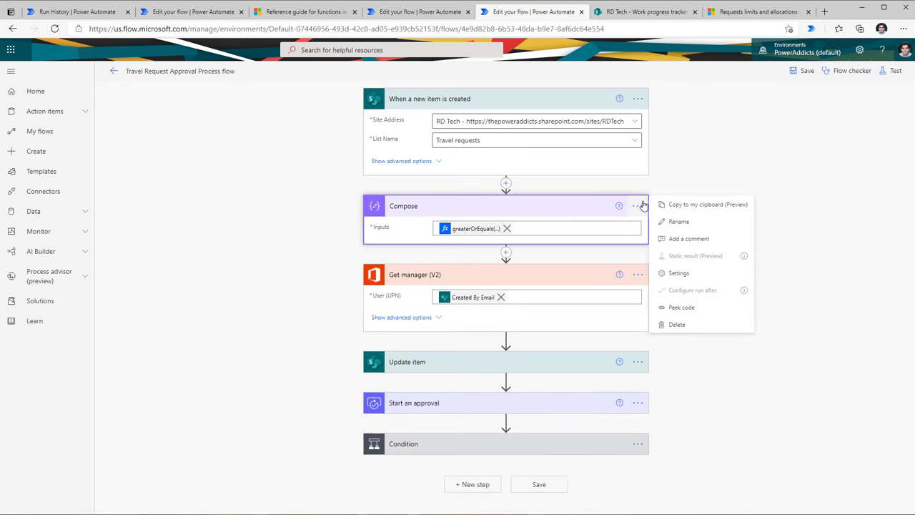
click(687, 307)
drag(427, 249, 443, 238)
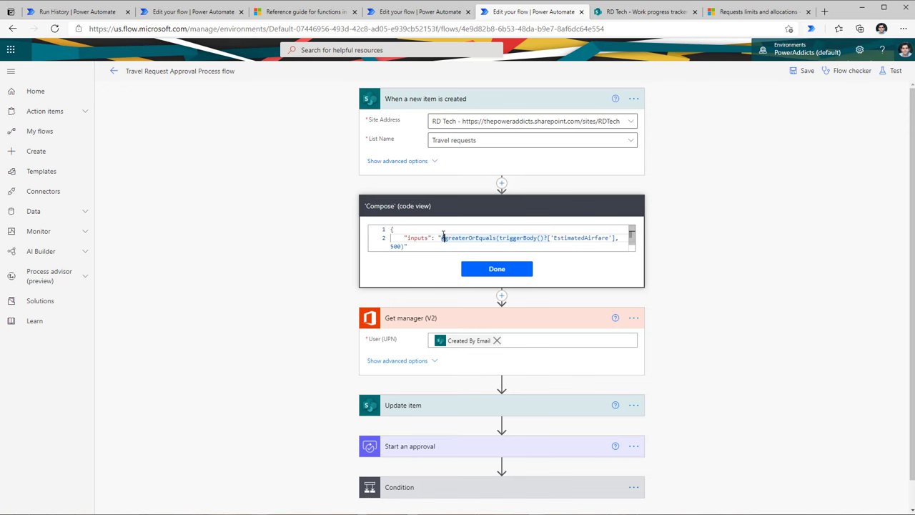
key(ctrl+a)
key(ctrl+2)
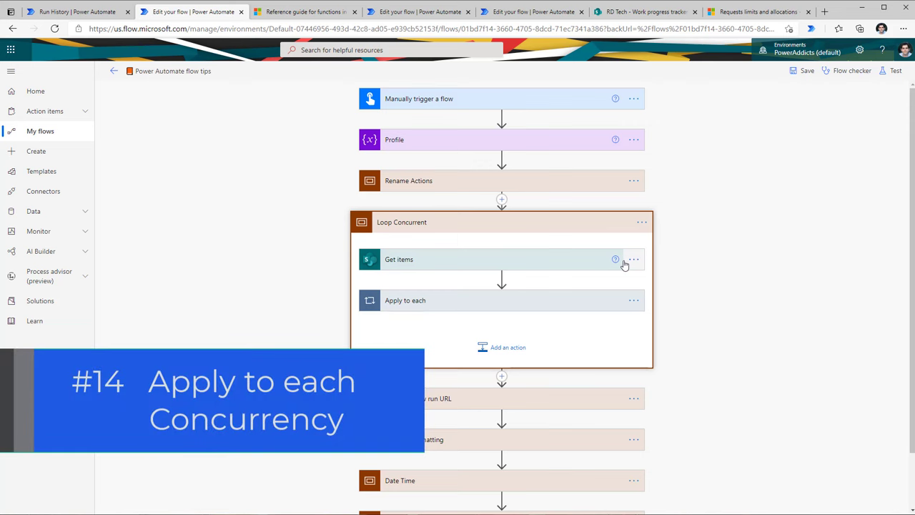
Step: Review Get items' advanced options and the Apply to each loop's Add a row into a table fields
click(442, 263)
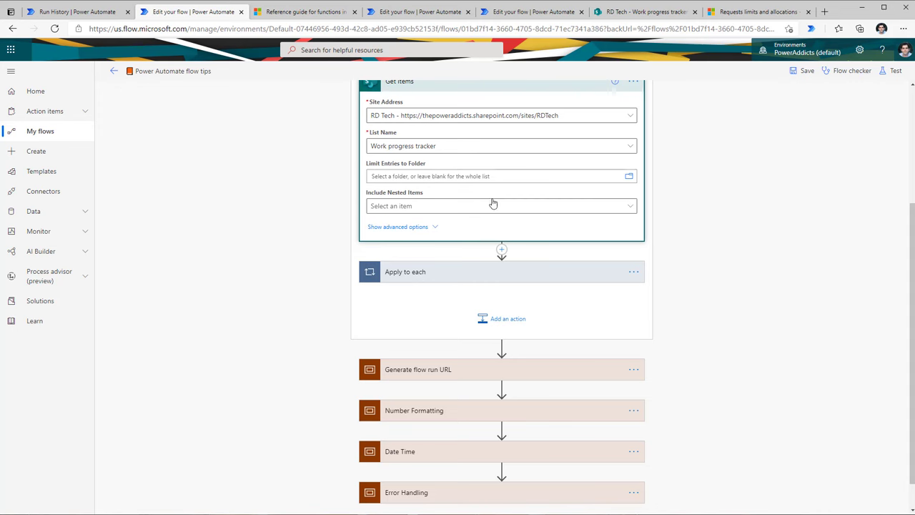
click(421, 226)
scroll(438, 236, up, 1)
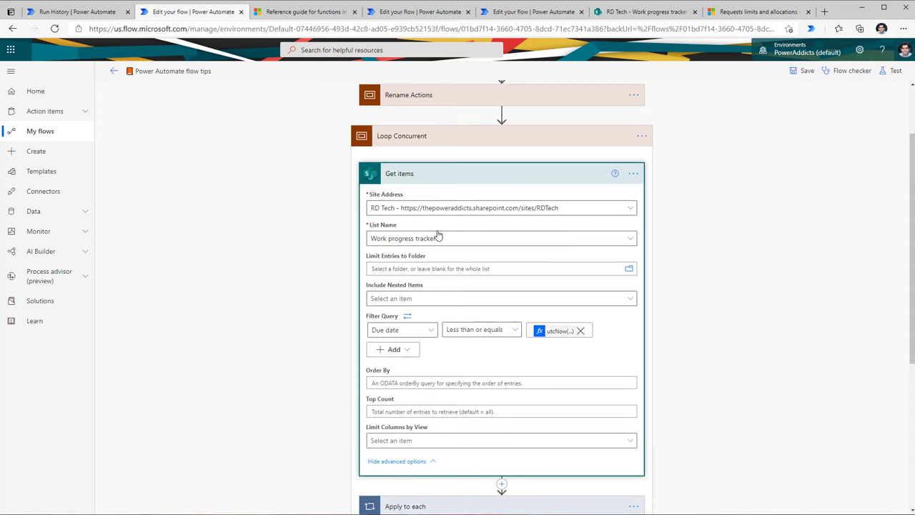
scroll(438, 237, down, 1)
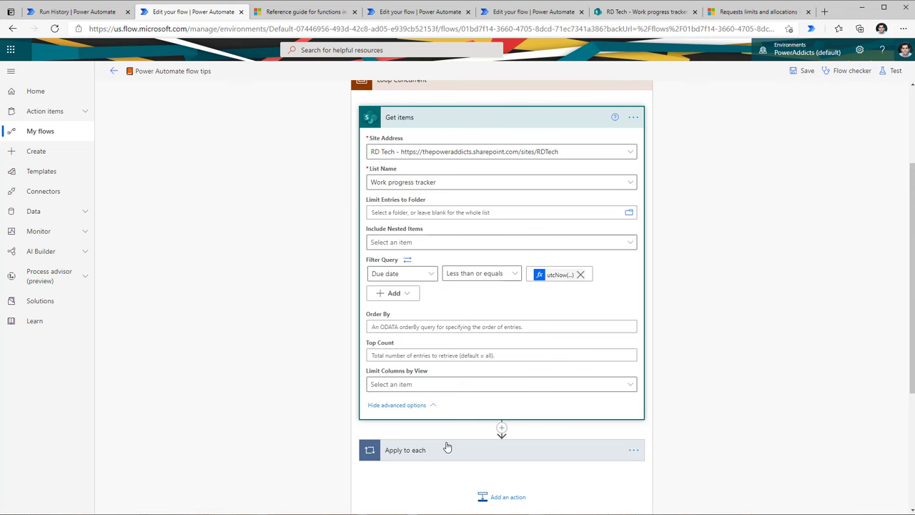
click(427, 451)
scroll(443, 349, down, 2)
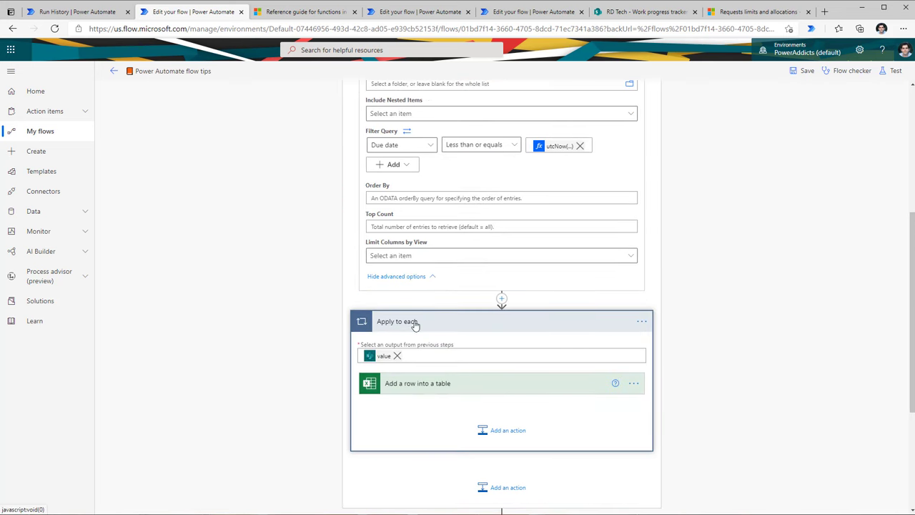
click(440, 389)
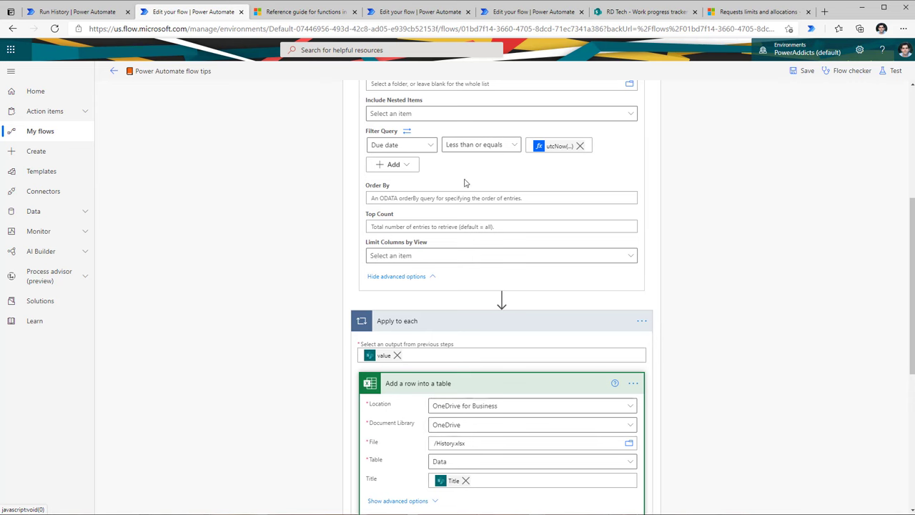
scroll(457, 348, down, 2)
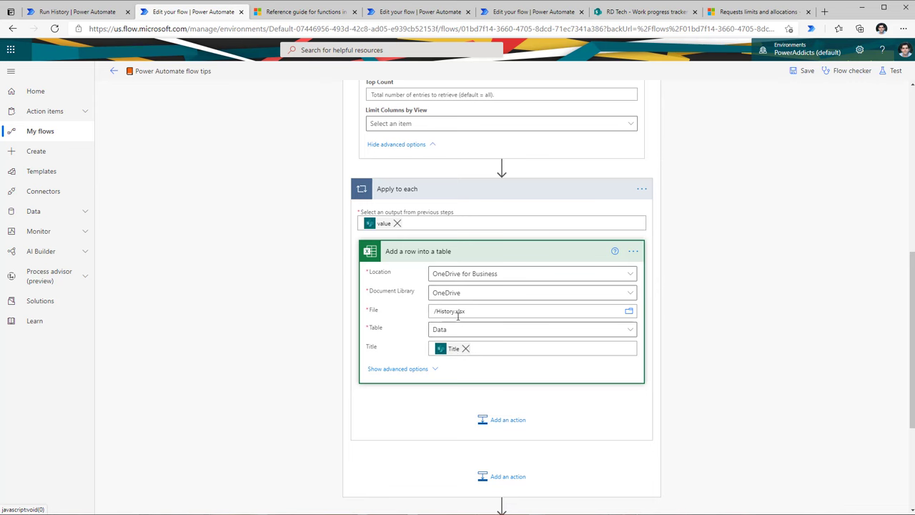
scroll(458, 315, up, 2)
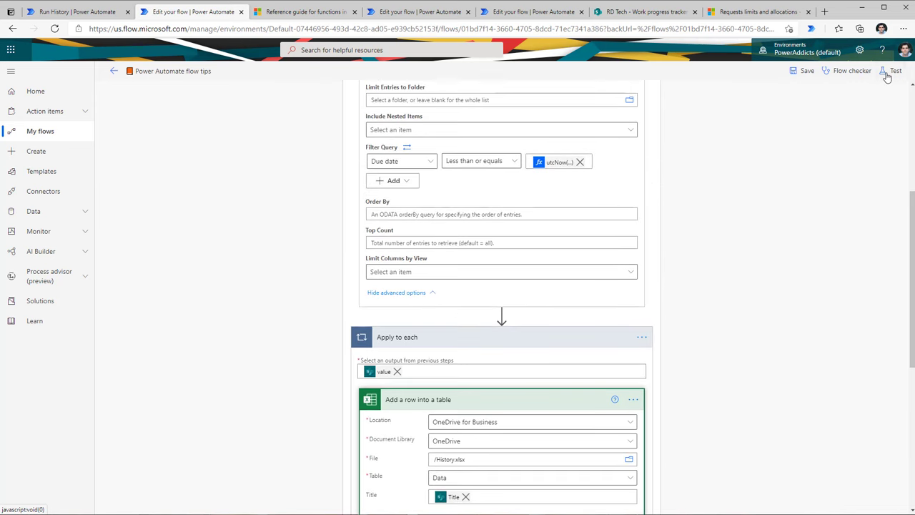
Step: Save and test the flow manually, confirming Apply to each took 5 seconds
click(892, 71)
click(768, 94)
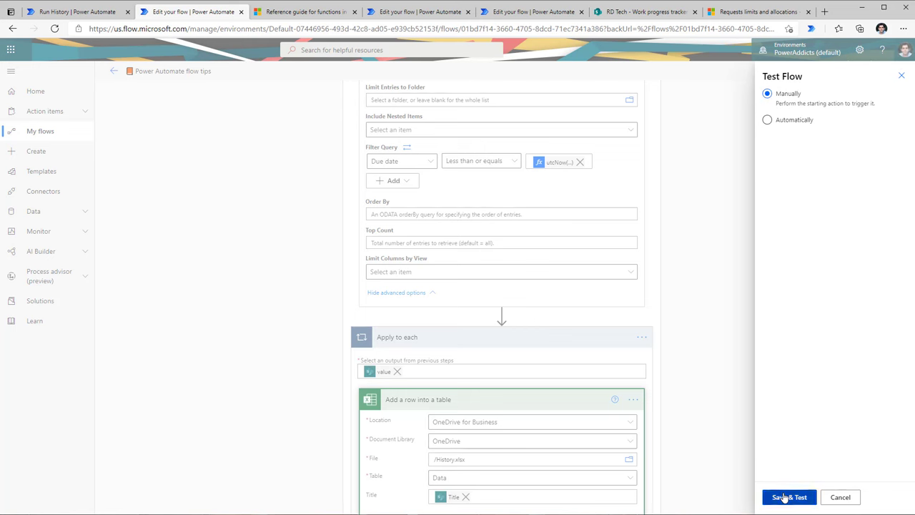
click(789, 497)
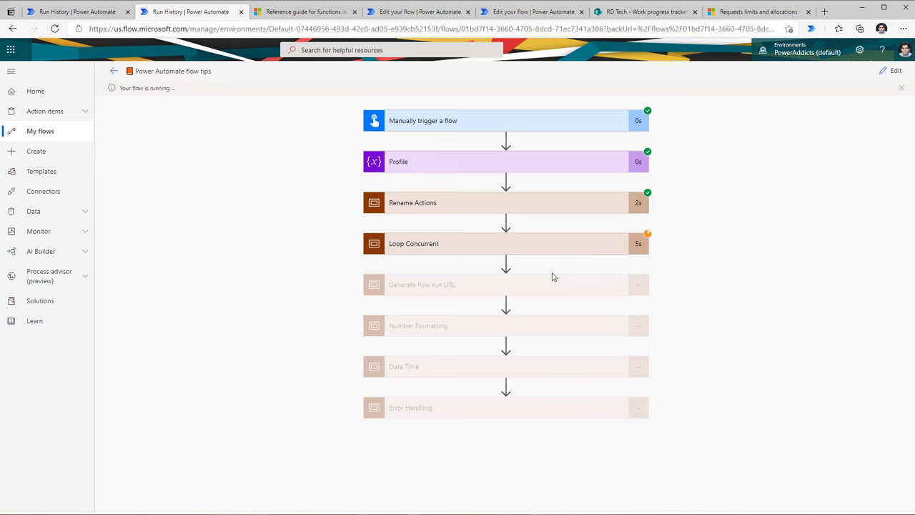
click(444, 246)
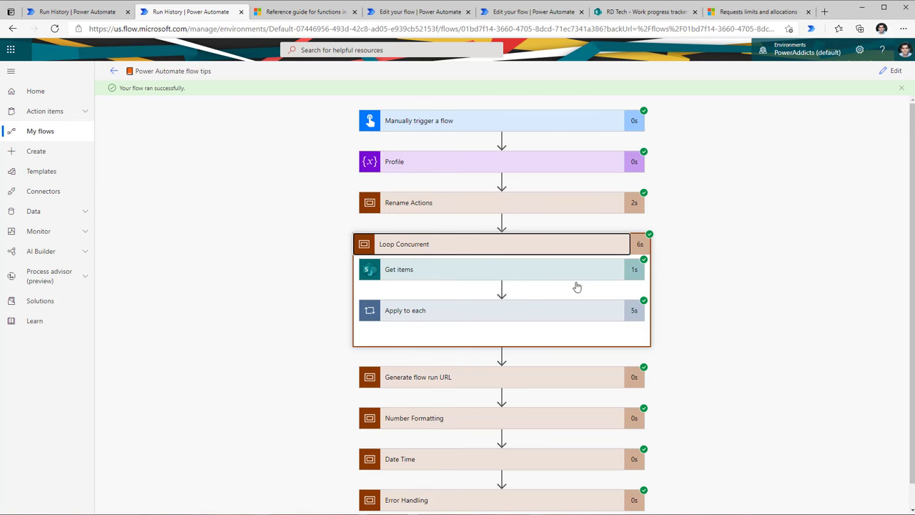
click(414, 312)
scroll(668, 343, down, 2)
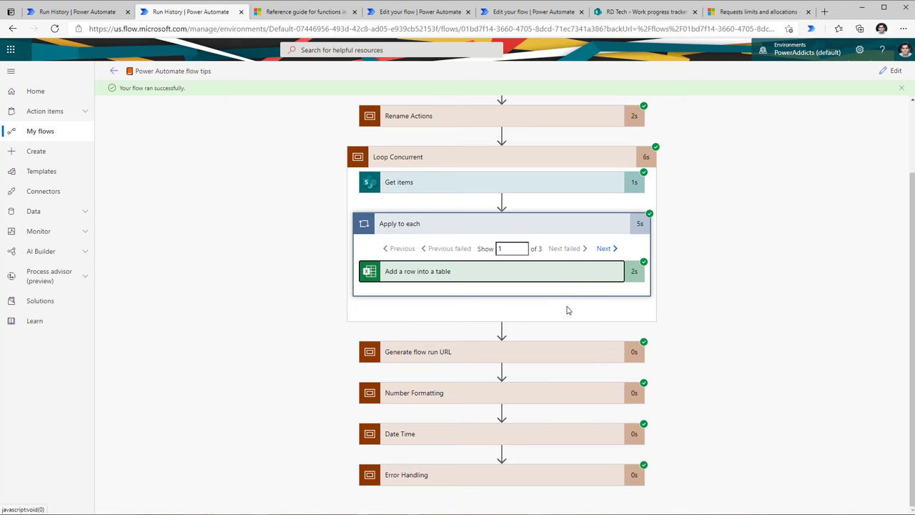
click(490, 271)
scroll(577, 319, down, 2)
scroll(578, 320, up, 1)
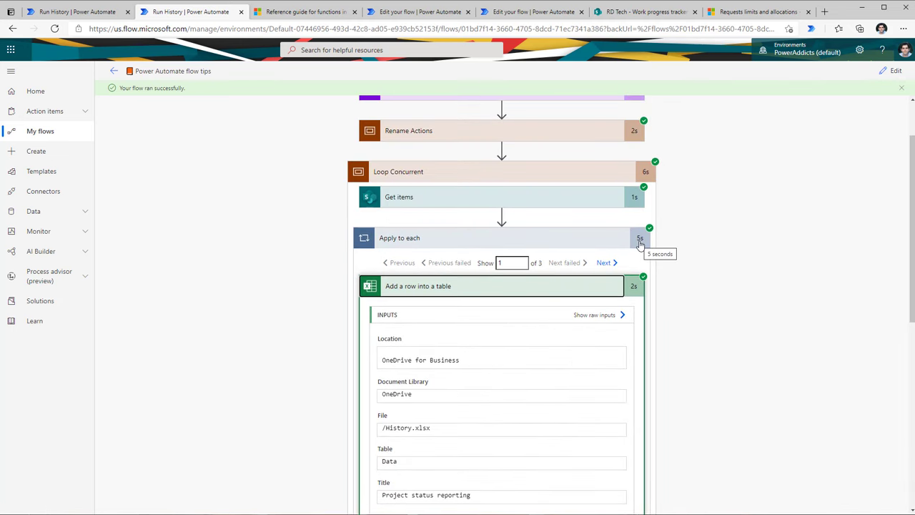
click(892, 70)
click(643, 311)
Step: Turn on Concurrency Control for Apply to each with Degree of Parallelism 50
click(682, 377)
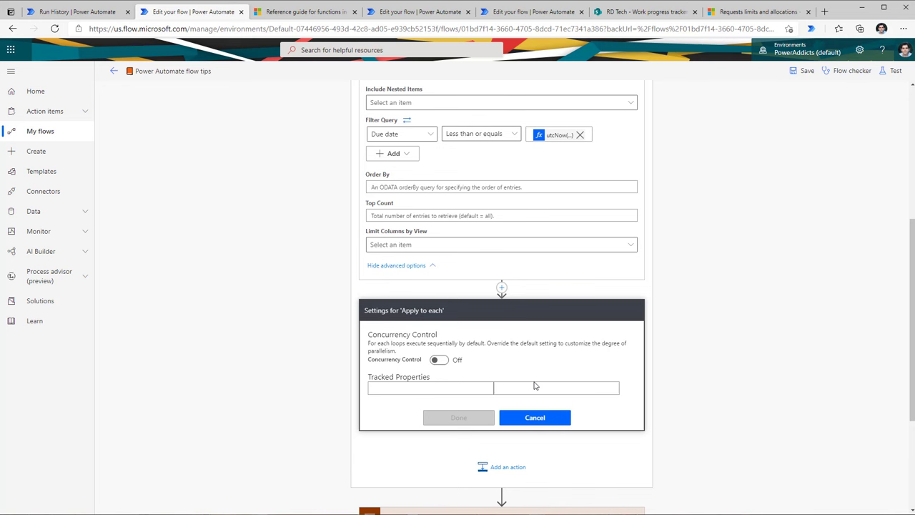
click(439, 360)
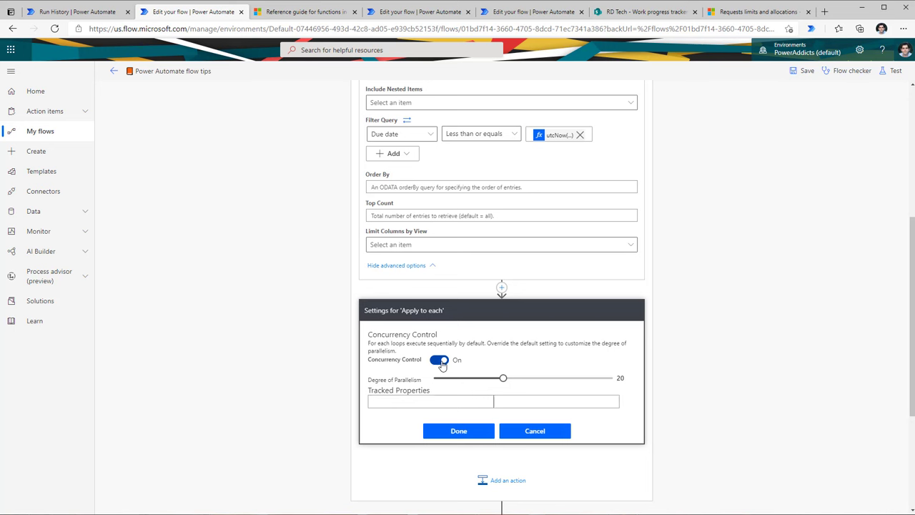
drag(503, 377, 620, 384)
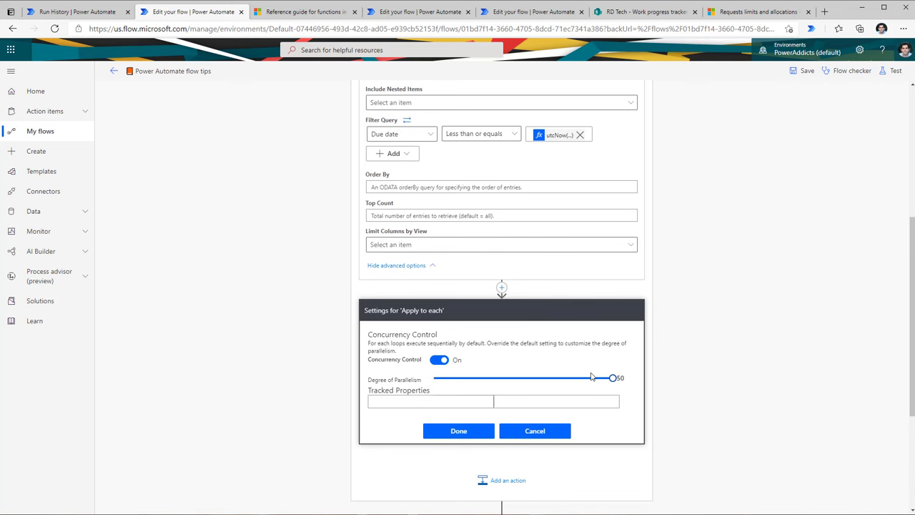
click(484, 435)
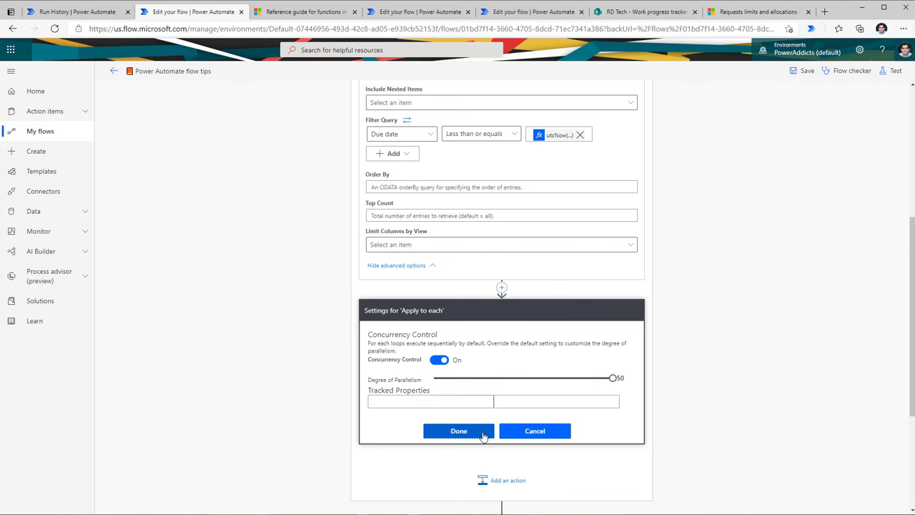
Step: Save and retest the flow, checking the loop now takes 2 seconds
click(897, 70)
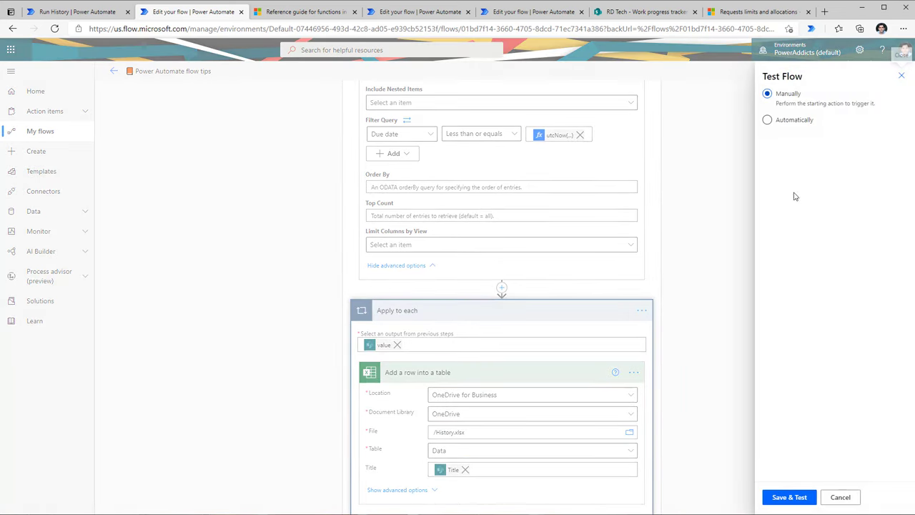
click(790, 496)
scroll(700, 345, down, 2)
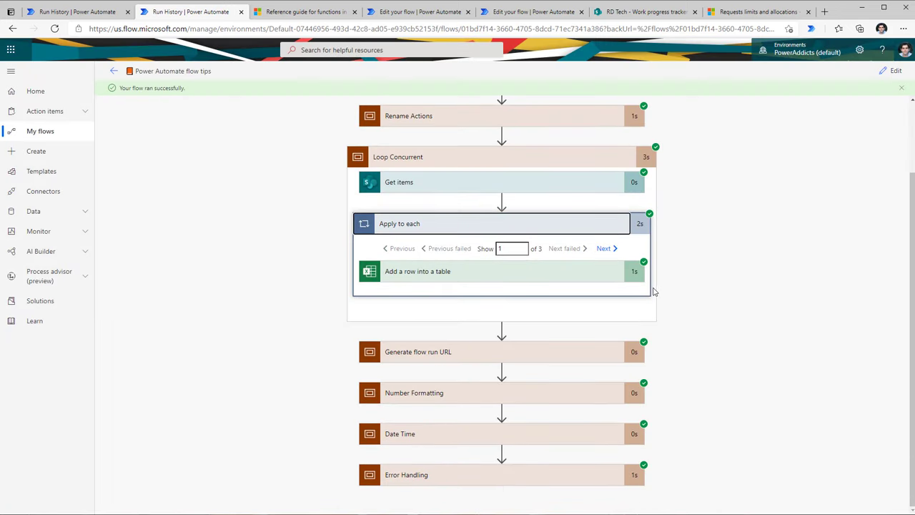
click(588, 275)
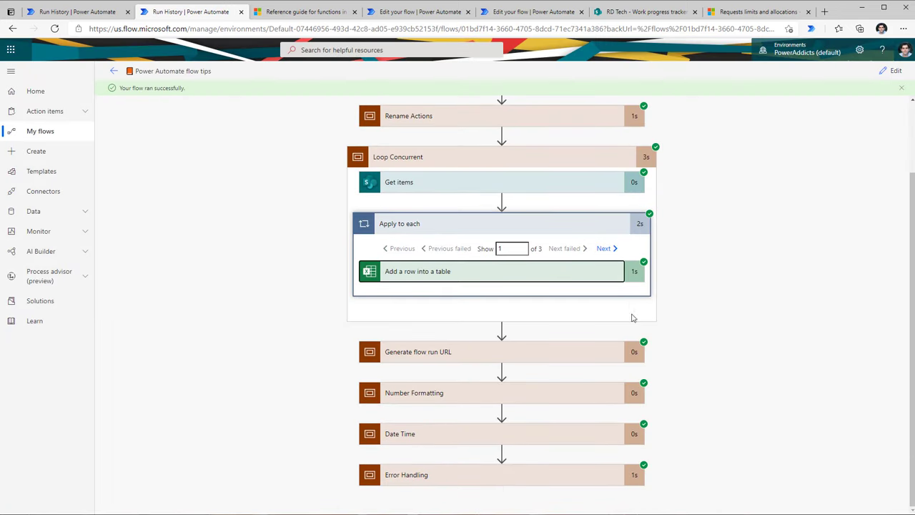
scroll(552, 200, down, 2)
scroll(551, 200, up, 2)
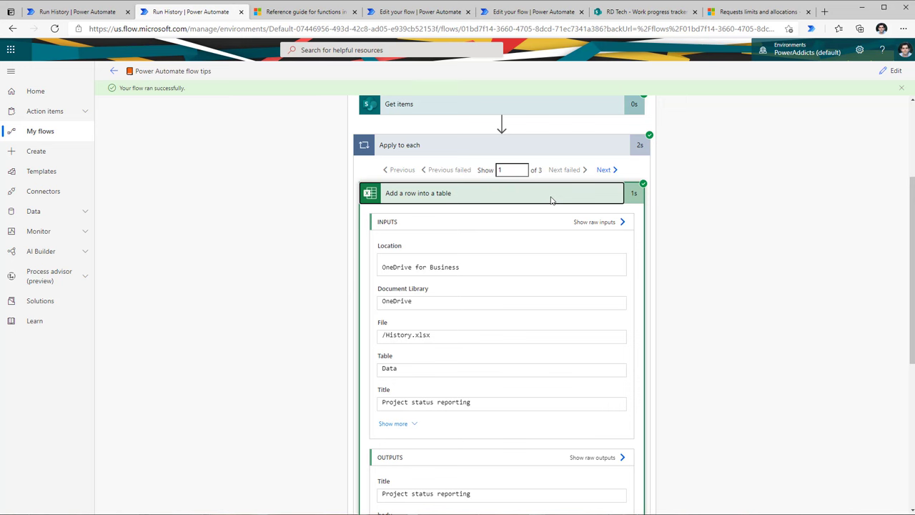
Step: Return to the editor and scroll down to the Number Formatting scope
click(892, 71)
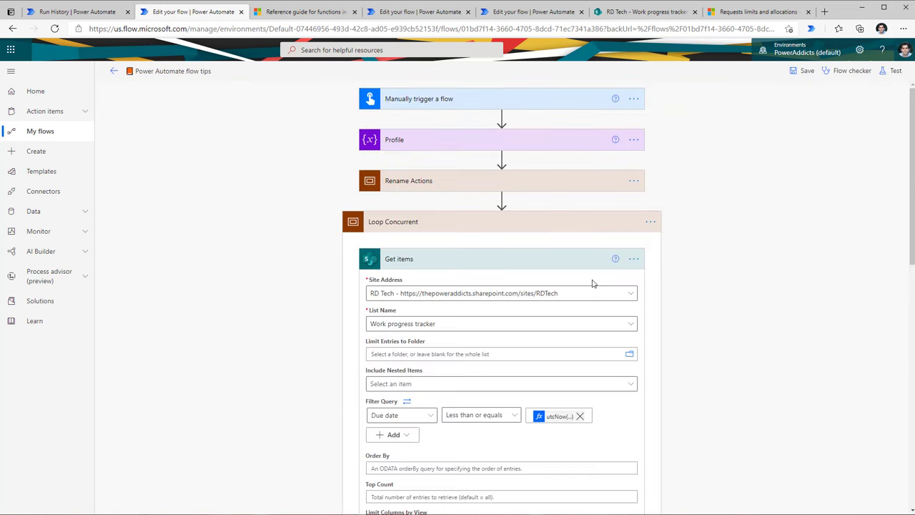
scroll(585, 304, down, 1)
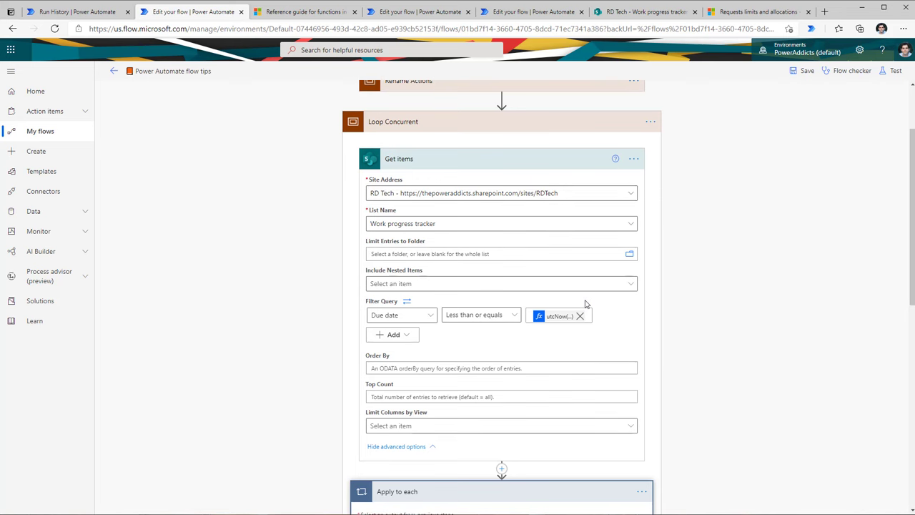
scroll(585, 304, down, 3)
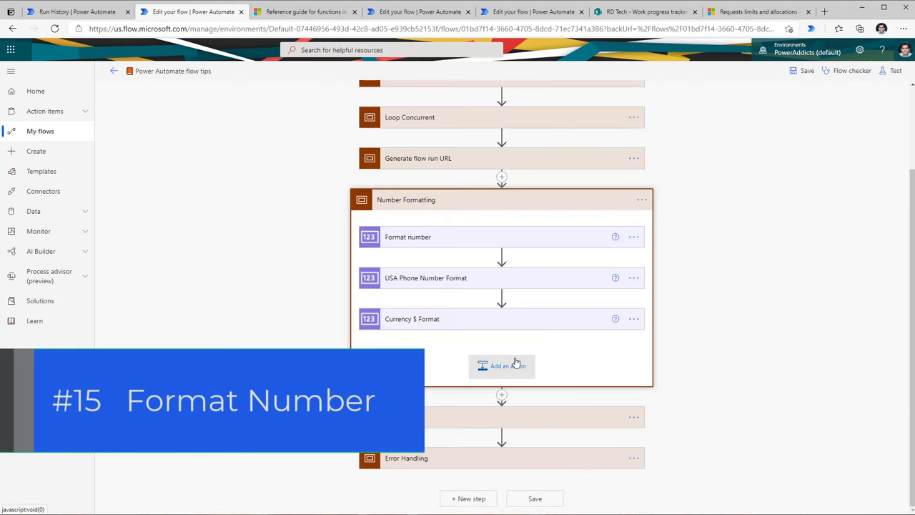
Step: Add a new Format number action inside the Number Formatting scope
click(515, 365)
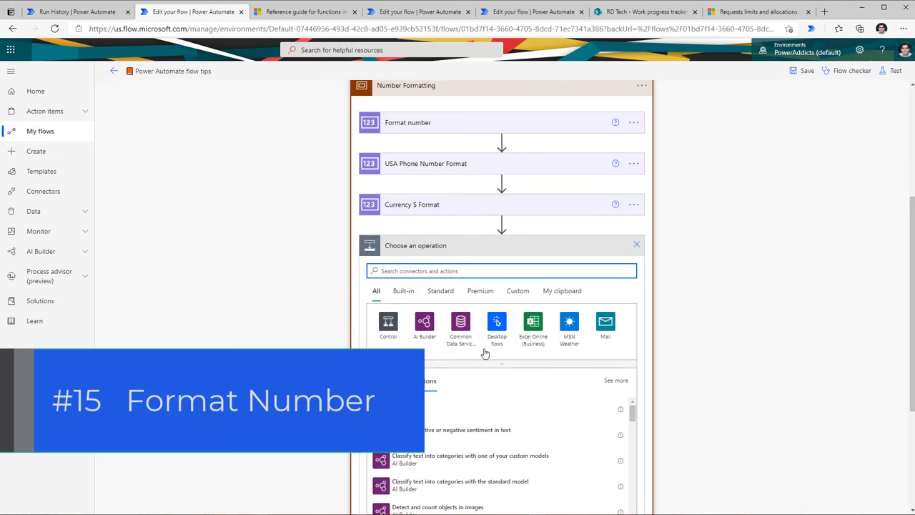
text(number)
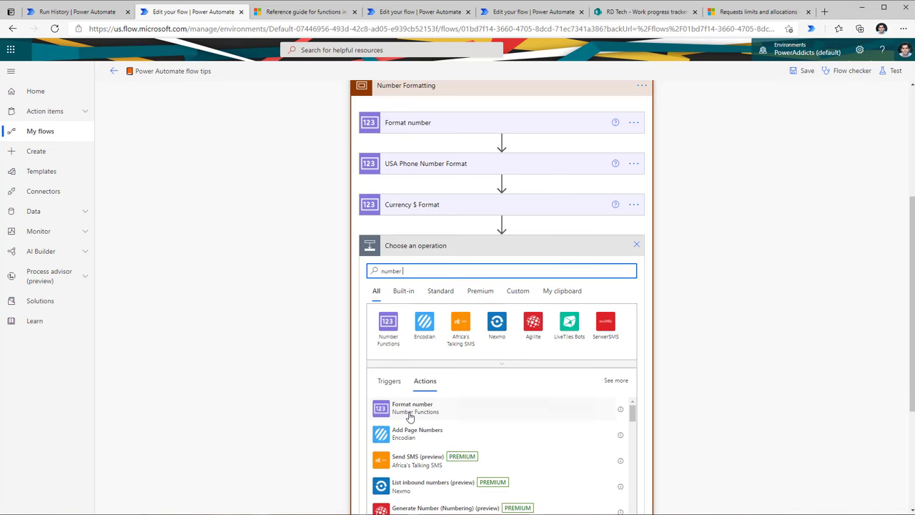
click(429, 407)
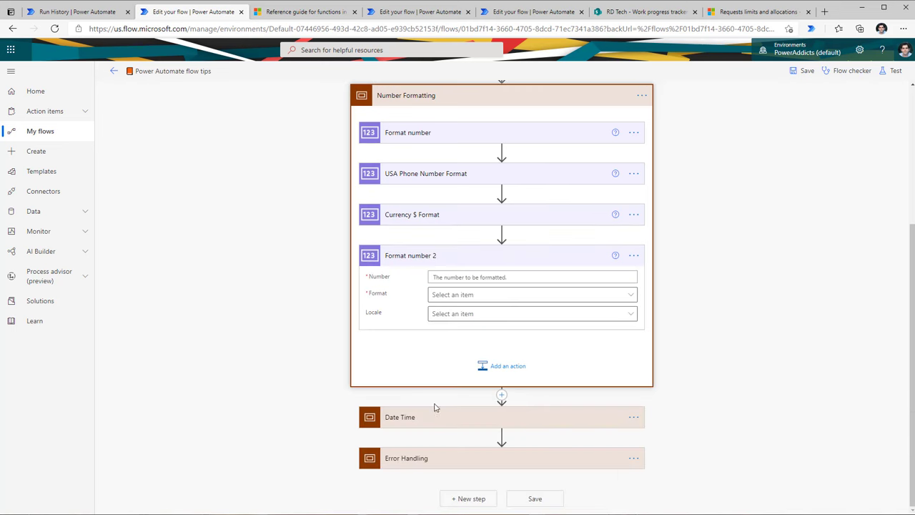
click(462, 278)
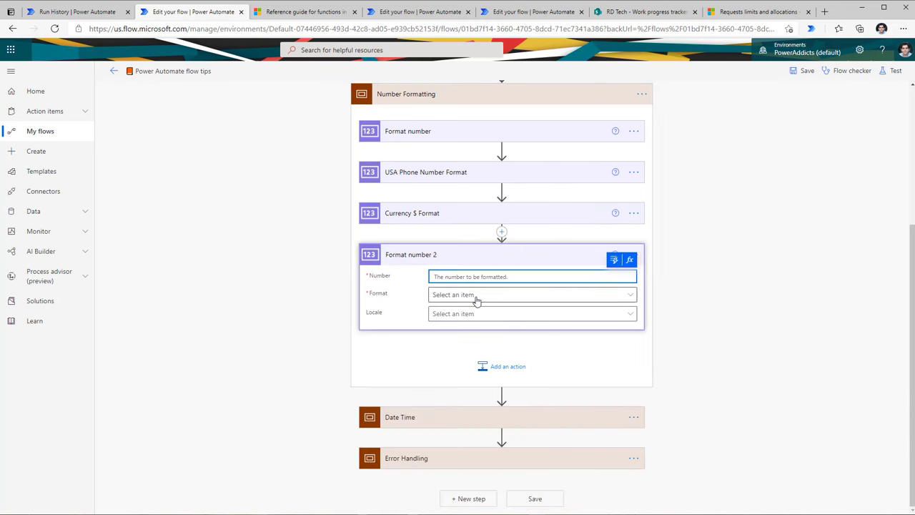
click(477, 298)
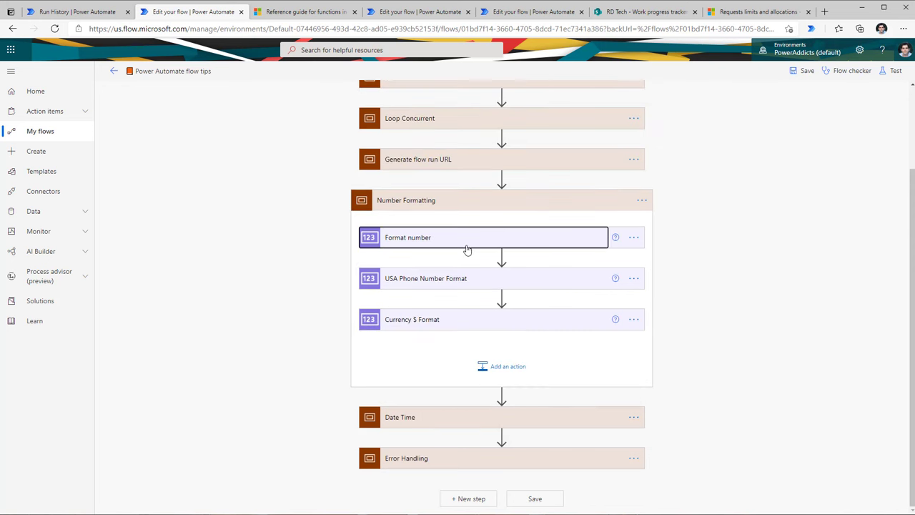
Step: Review the settings of the Format number, USA Phone Number Format and Currency $ Format actions
click(466, 243)
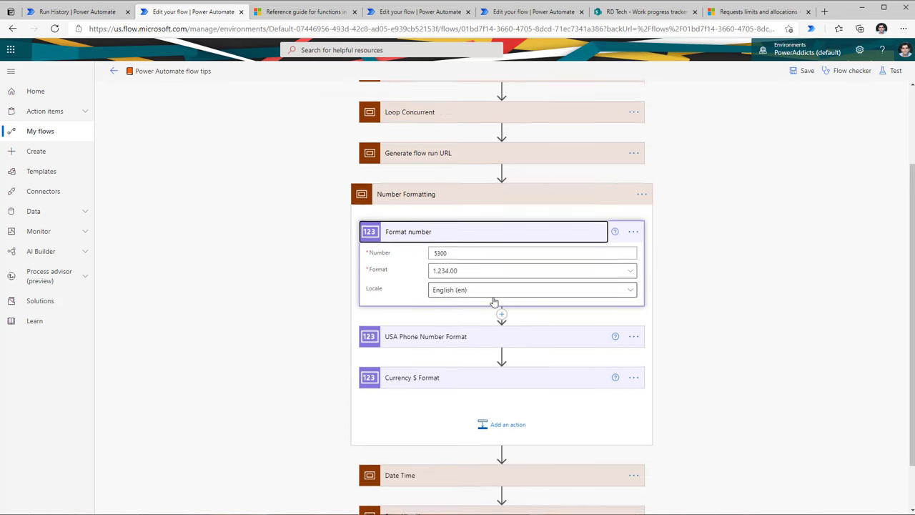
scroll(494, 300, down, 1)
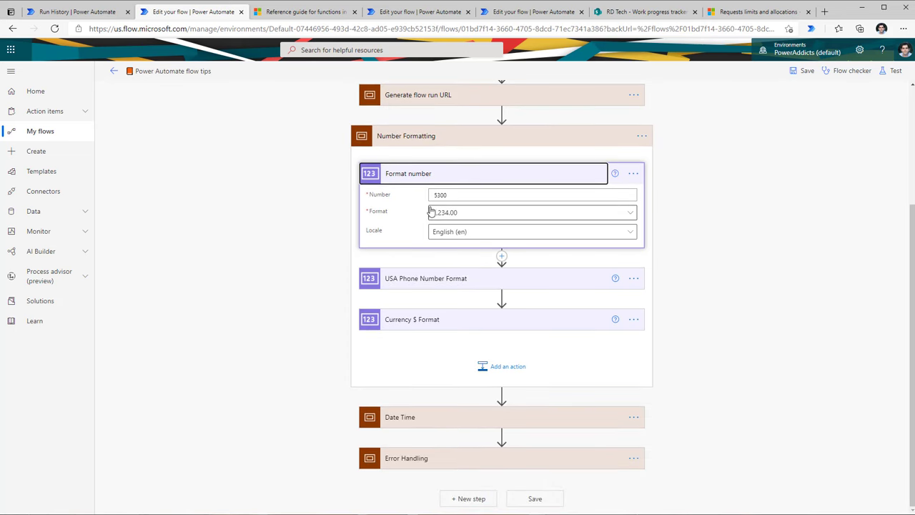
click(465, 286)
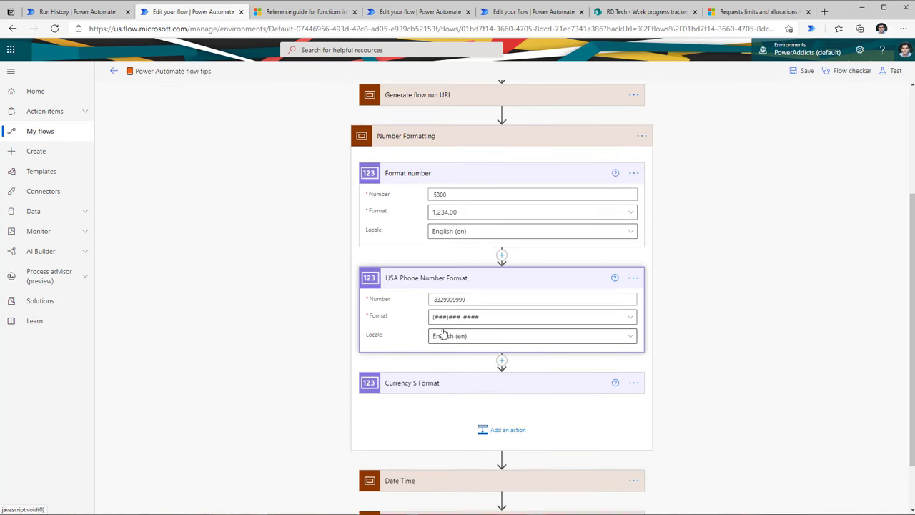
scroll(450, 315, down, 1)
click(629, 253)
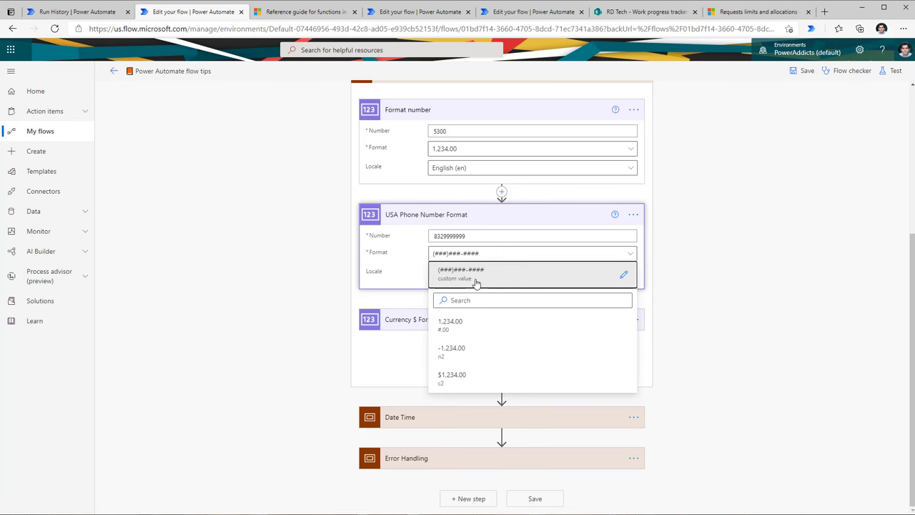
click(650, 276)
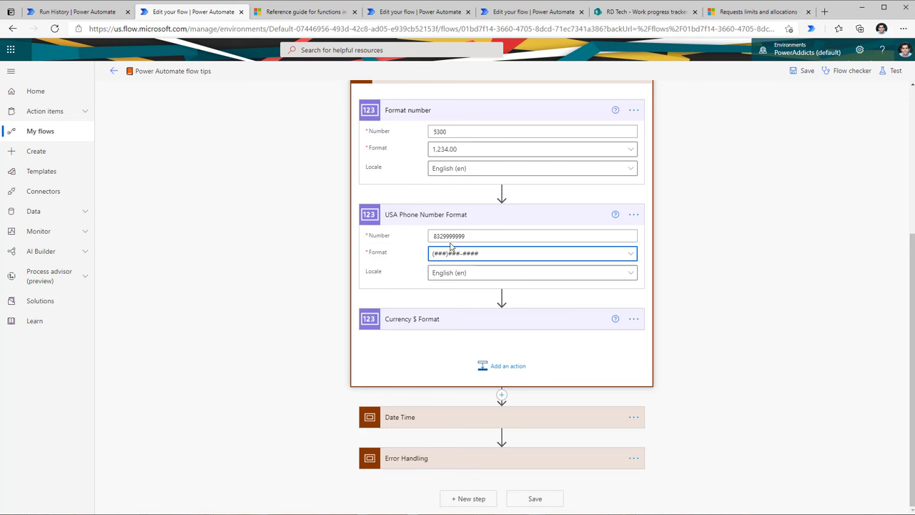
click(451, 344)
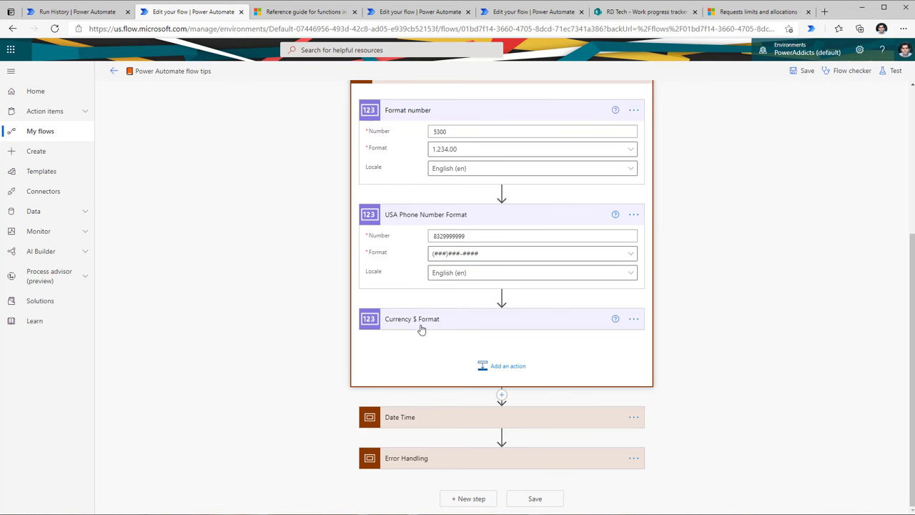
click(422, 328)
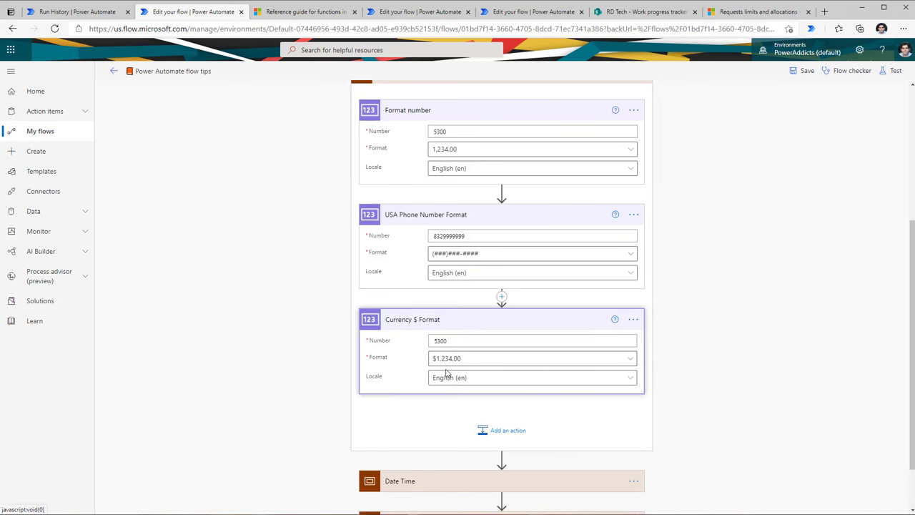
Step: Run a manual test of the flow and check that Format number turned 5300 into 5300.00
click(887, 74)
click(781, 496)
click(791, 498)
click(793, 504)
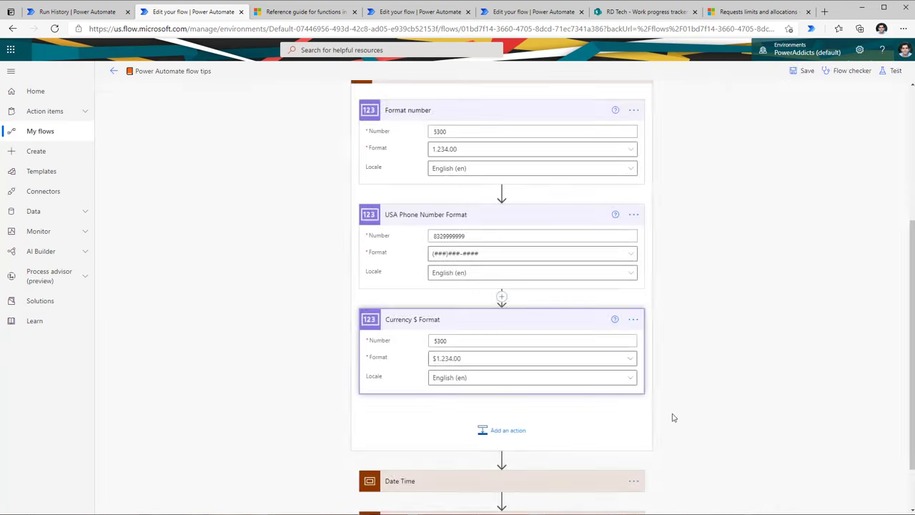
scroll(451, 286, down, 1)
click(451, 286)
Step: Inspect the formatted phone number in the USA Phone Number Format run output
scroll(580, 306, down, 2)
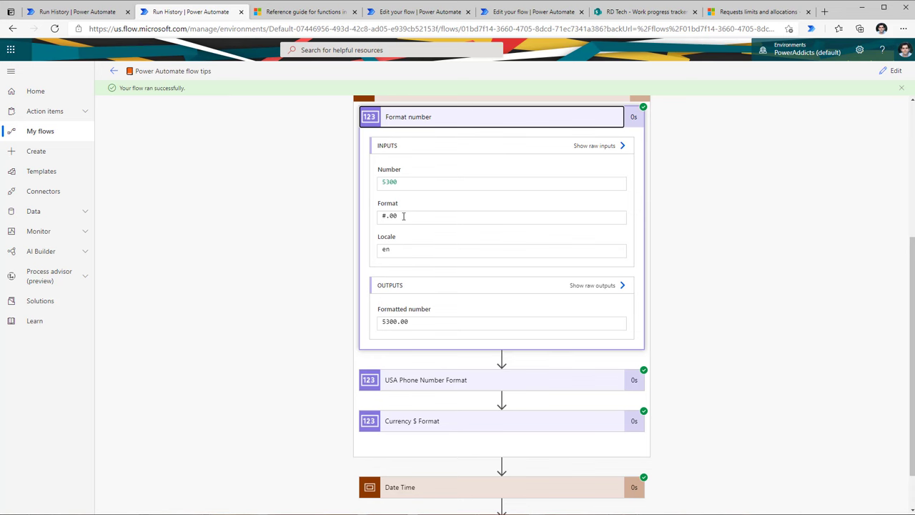
click(434, 379)
scroll(520, 380, down, 2)
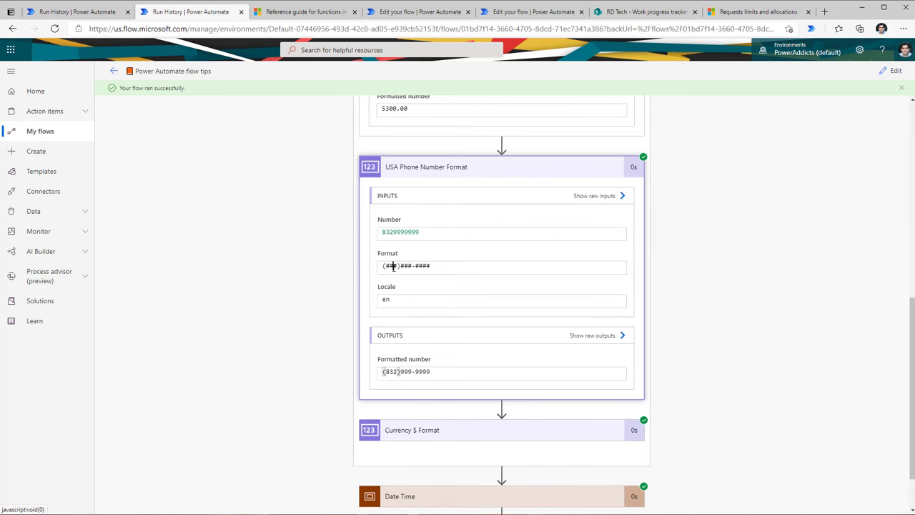
drag(383, 372, 445, 374)
scroll(451, 429, down, 1)
Step: Verify the Currency $ Format output of $5,300.00 using C2, then go back to editing the flow
click(428, 375)
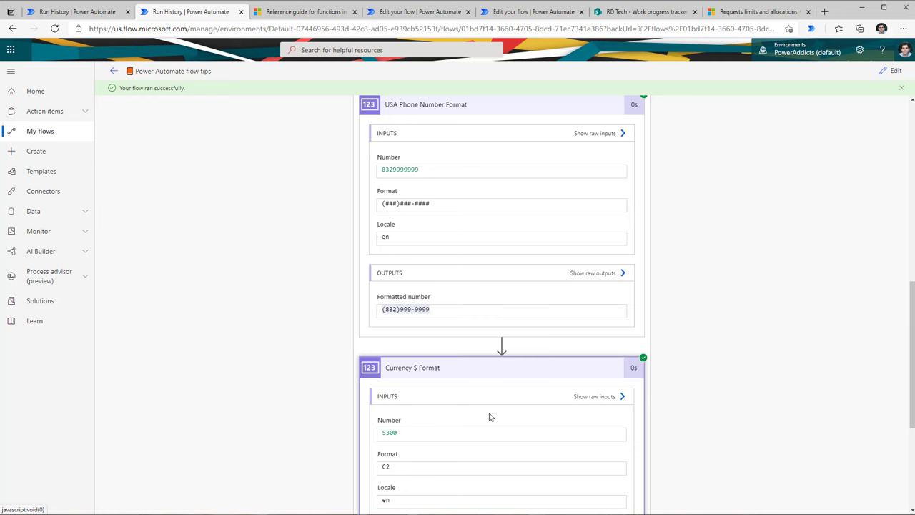
scroll(489, 412, down, 2)
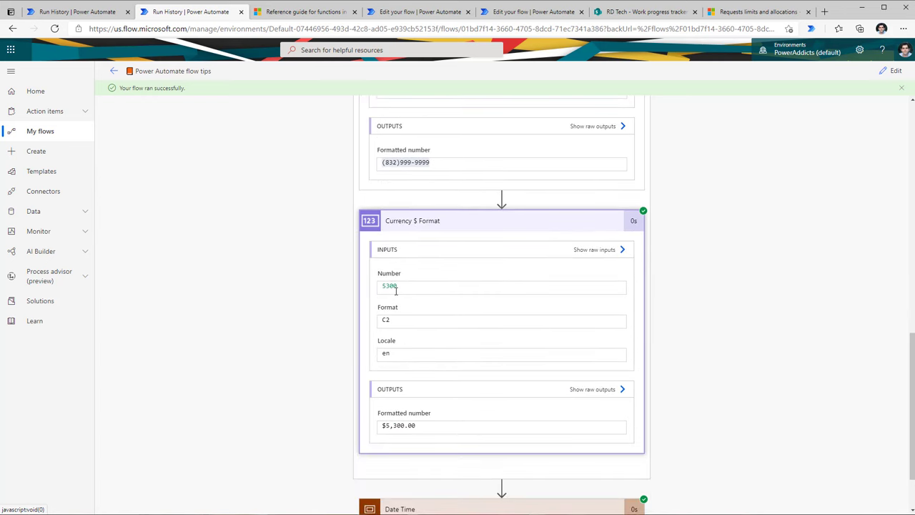
drag(428, 429, 369, 433)
double_click(490, 427)
click(894, 74)
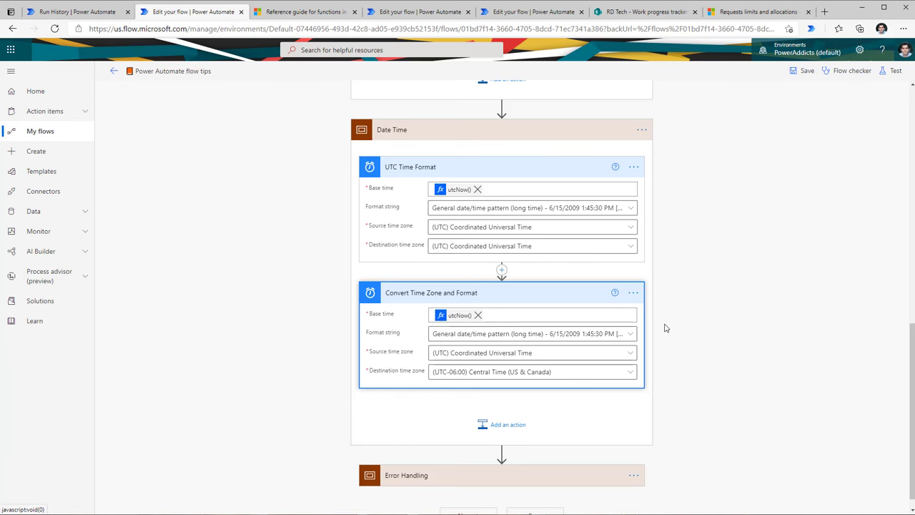
click(509, 426)
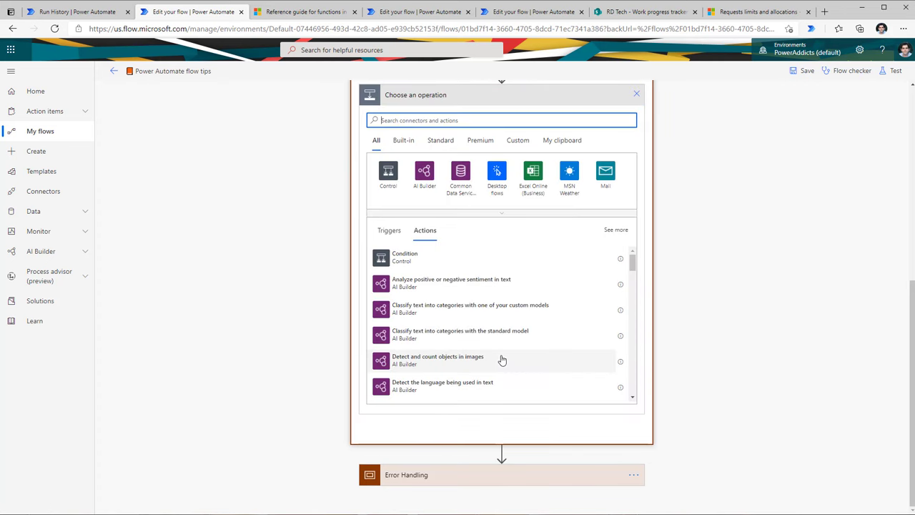
text(dtetime)
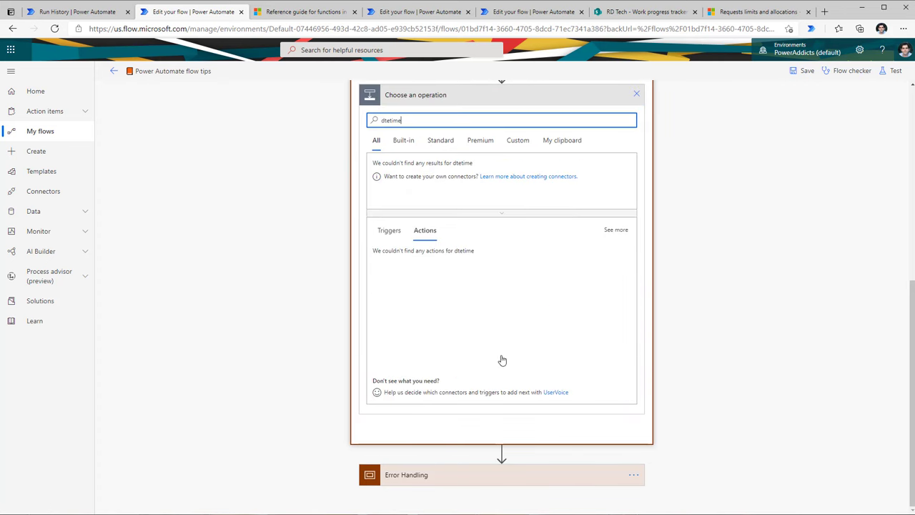
click(425, 173)
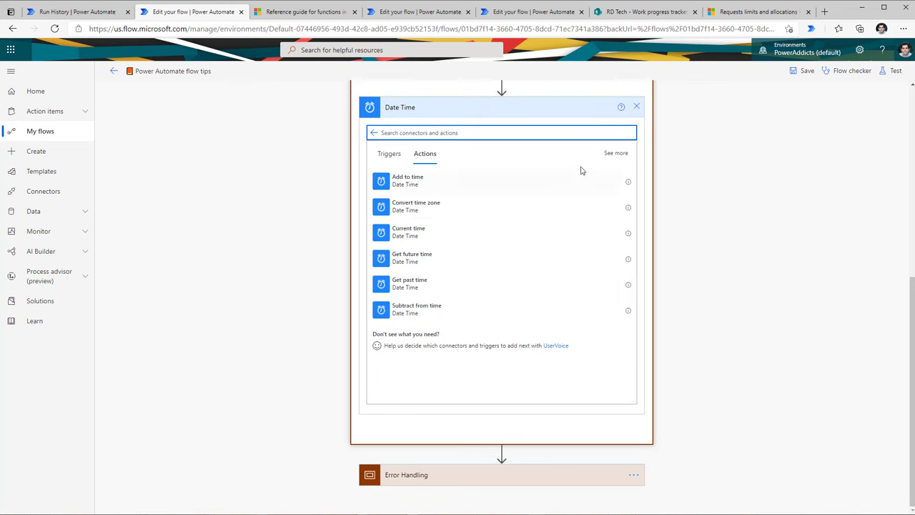
click(607, 155)
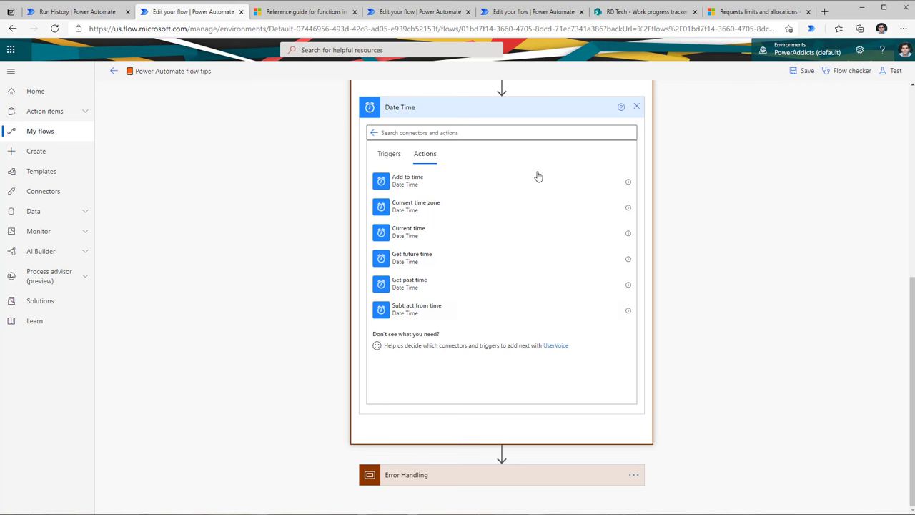
click(640, 111)
click(465, 335)
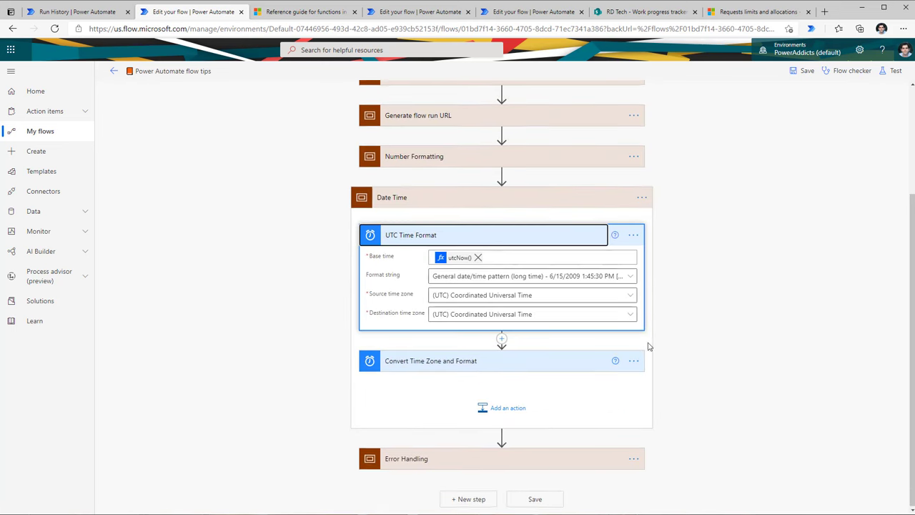
click(487, 359)
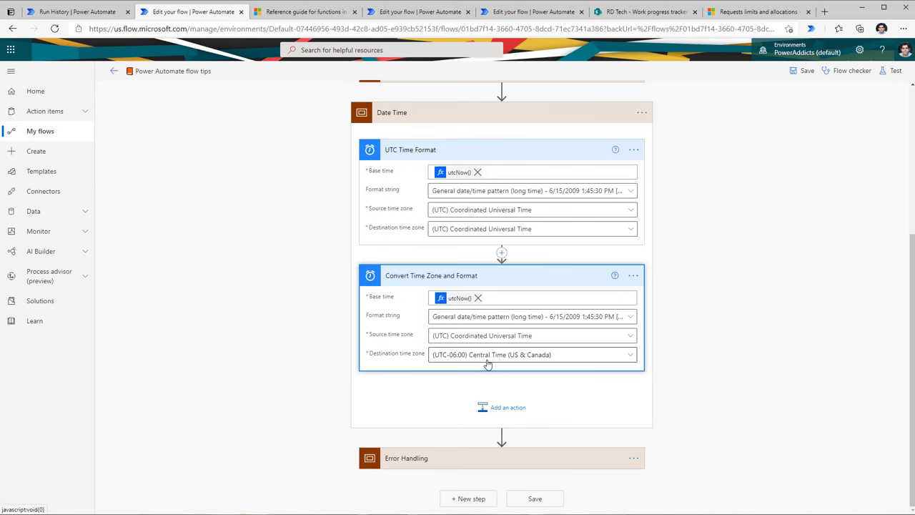
click(459, 172)
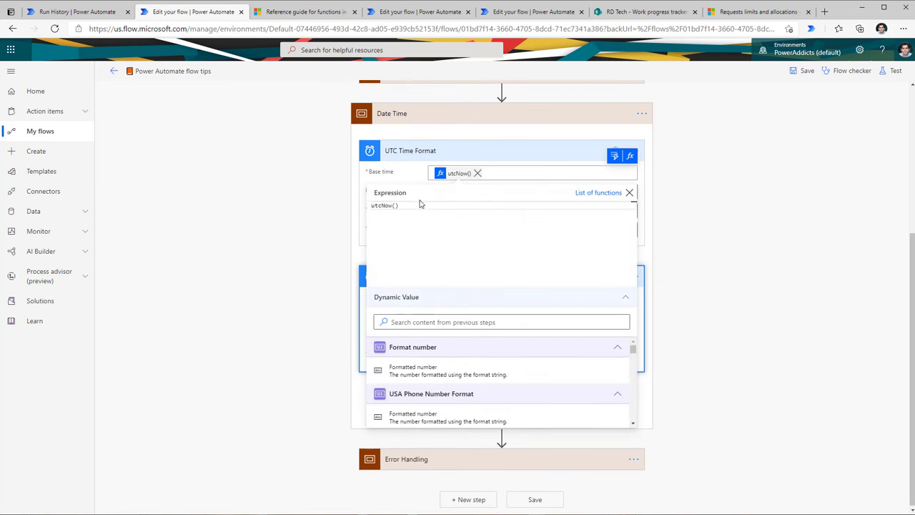
click(693, 231)
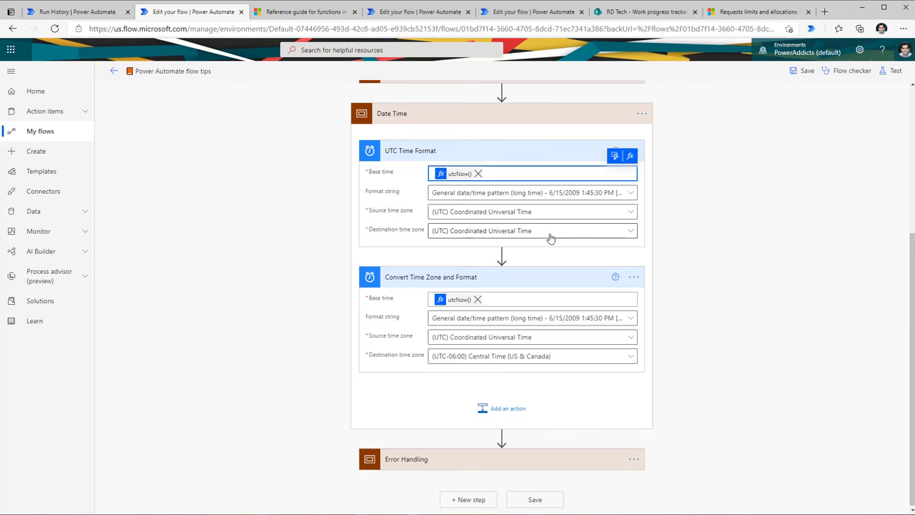
click(482, 195)
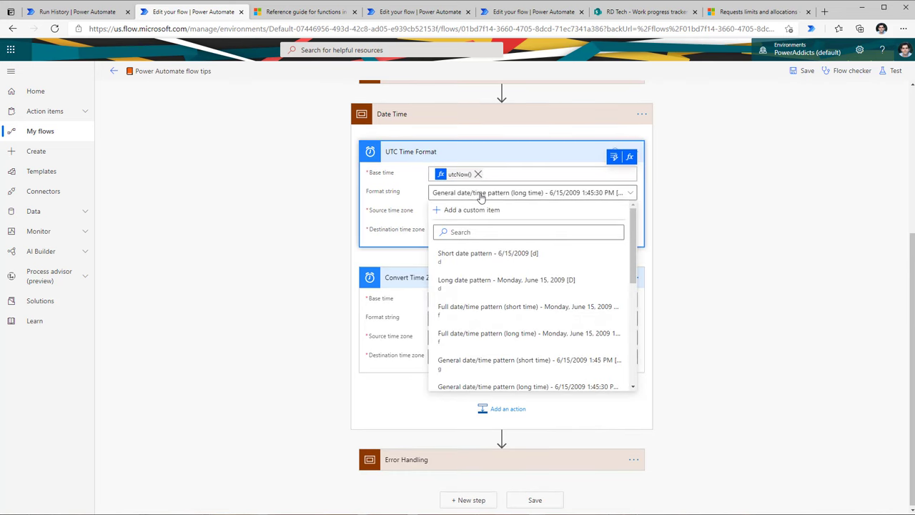
scroll(504, 277, down, 3)
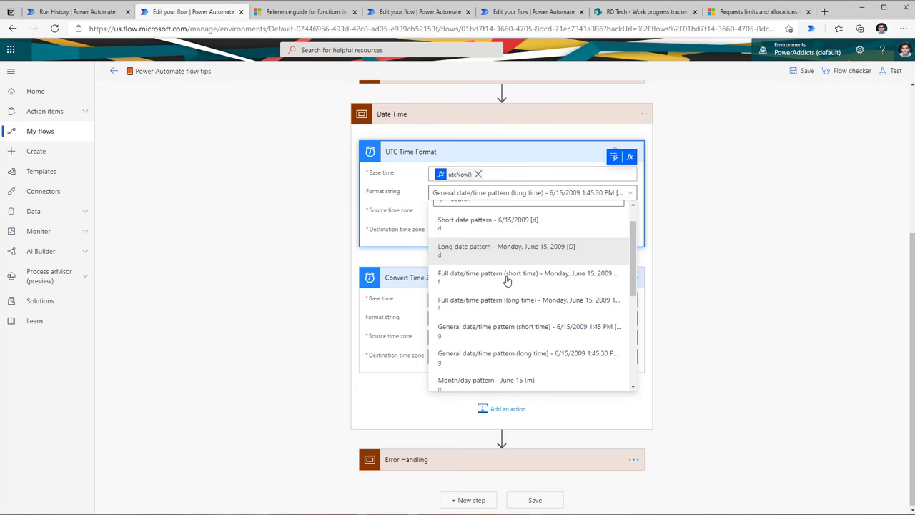
click(751, 266)
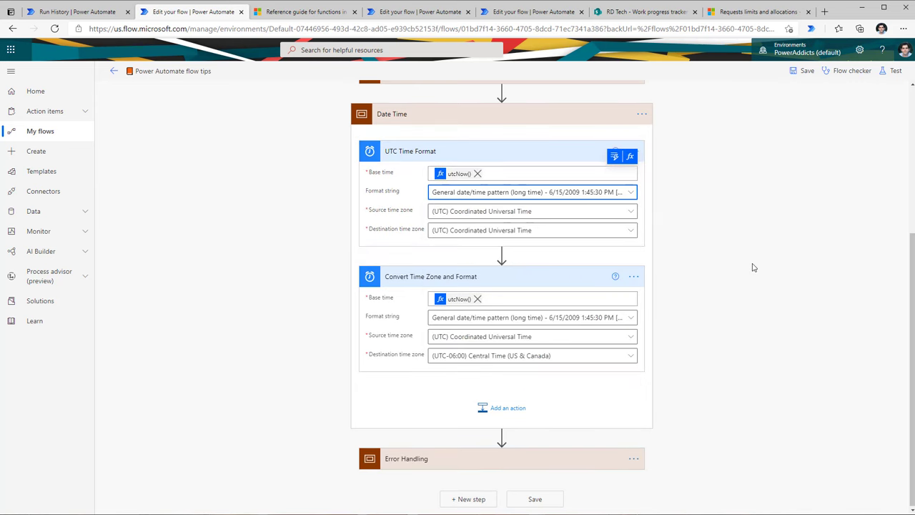
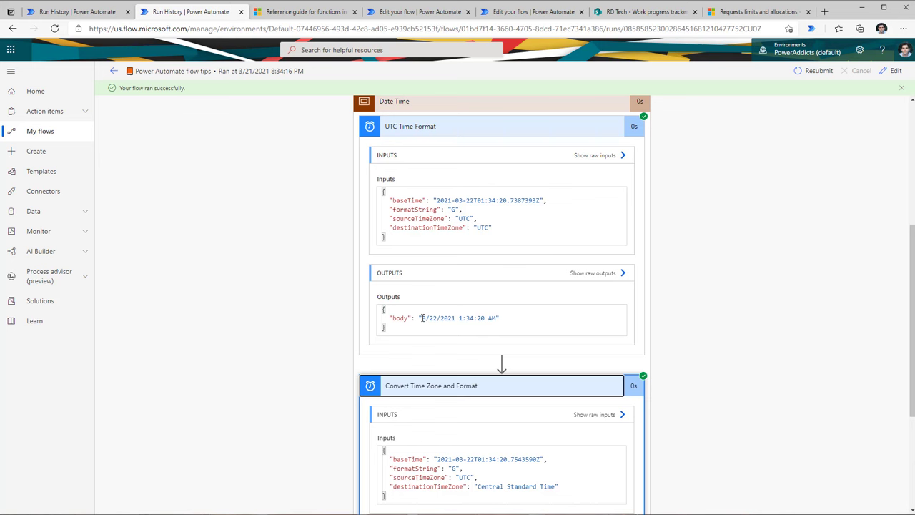
Step: Compare the UTC output 3/22/2021 1:34:20 AM with the converted Central time 3/21/2021 8:34:20 PM
drag(422, 318, 498, 318)
click(684, 313)
scroll(660, 326, down, 3)
click(555, 362)
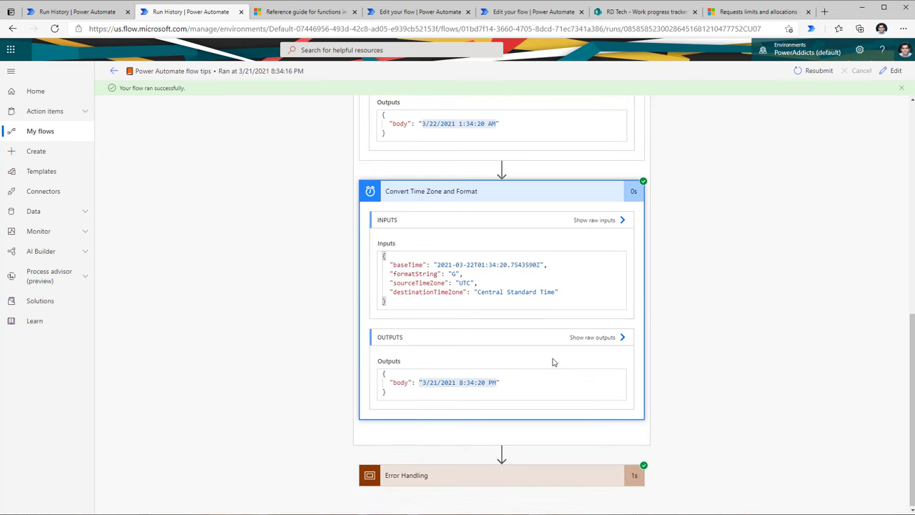
drag(421, 382, 498, 382)
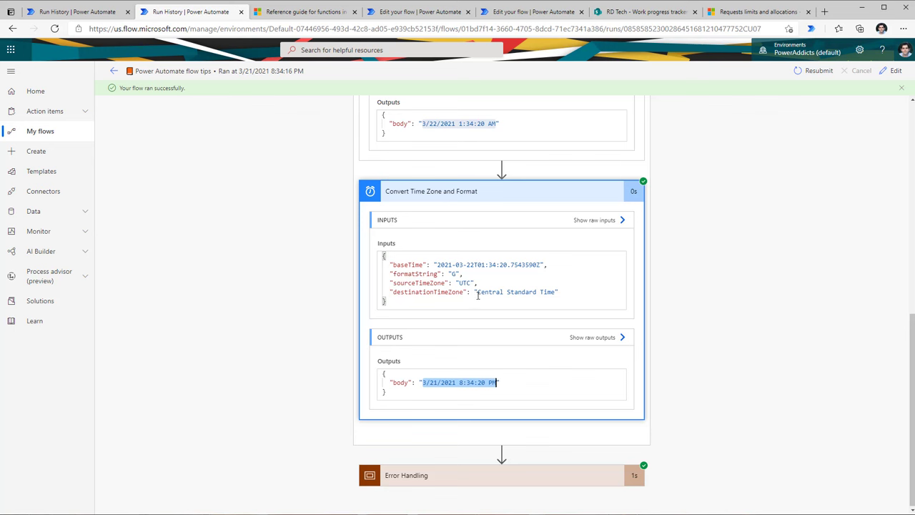
click(444, 397)
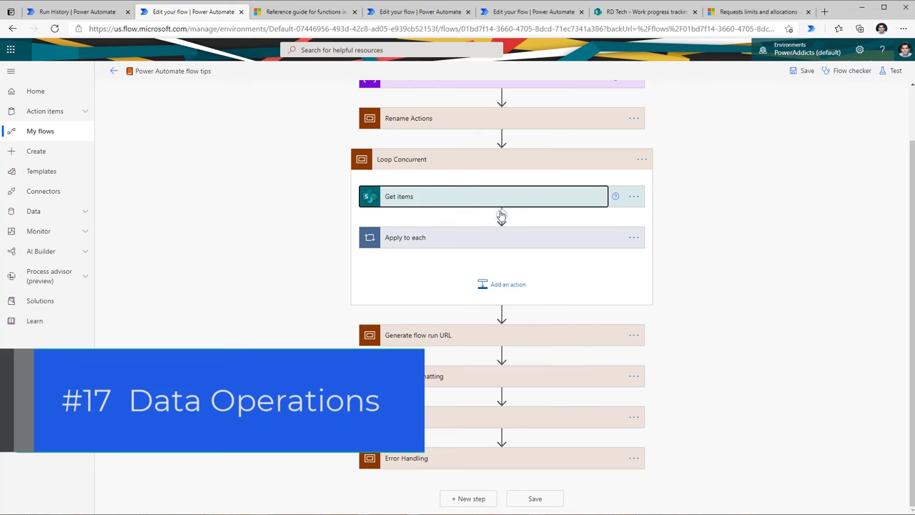
Step: Insert a new action after Get items and pick the Data Operation connector
click(501, 216)
click(515, 229)
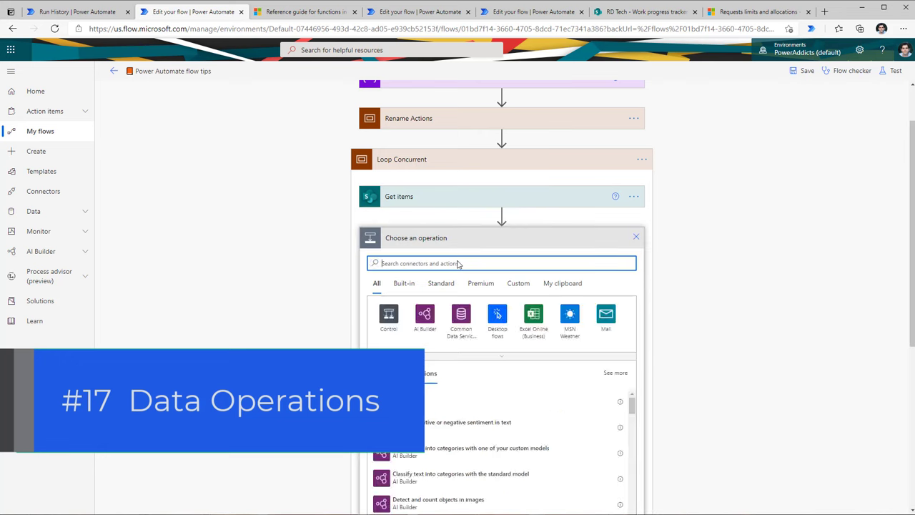
text(data operation)
click(429, 322)
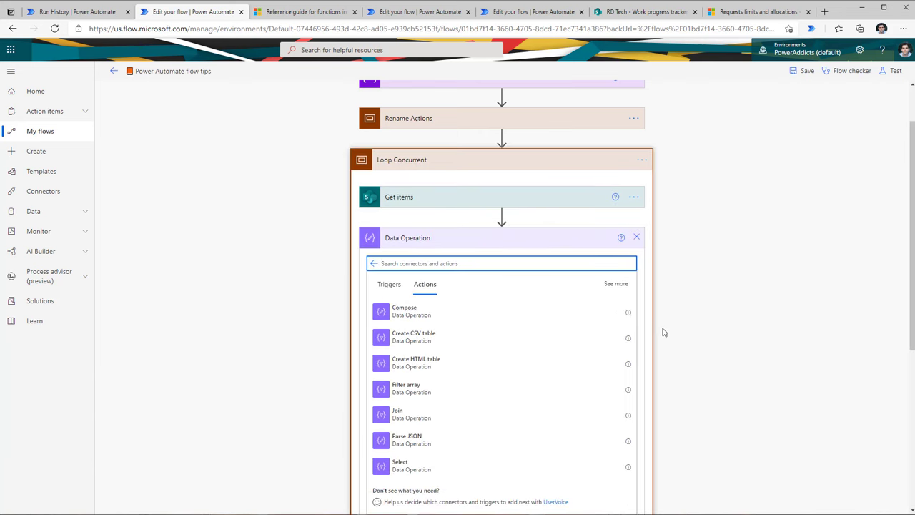
scroll(661, 332, down, 1)
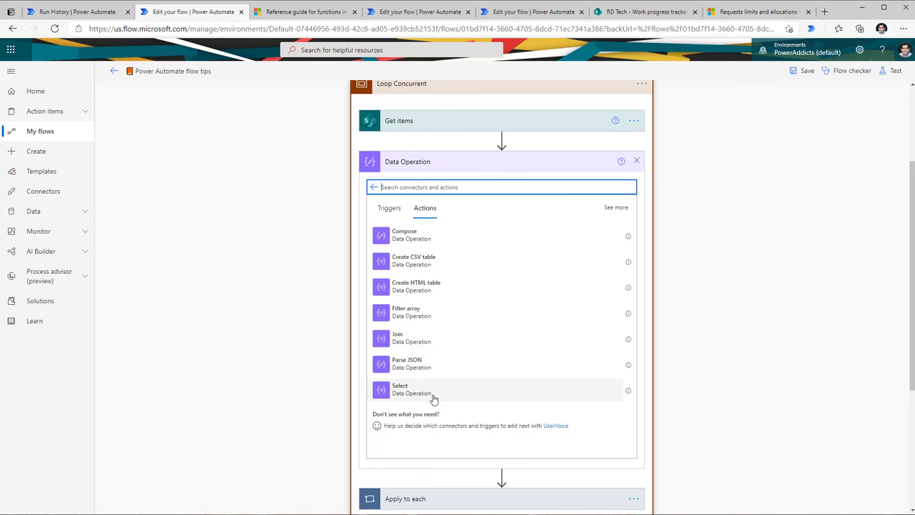
Step: Review the Get items settings, its advanced options and the Work progress tracker SharePoint list
click(420, 128)
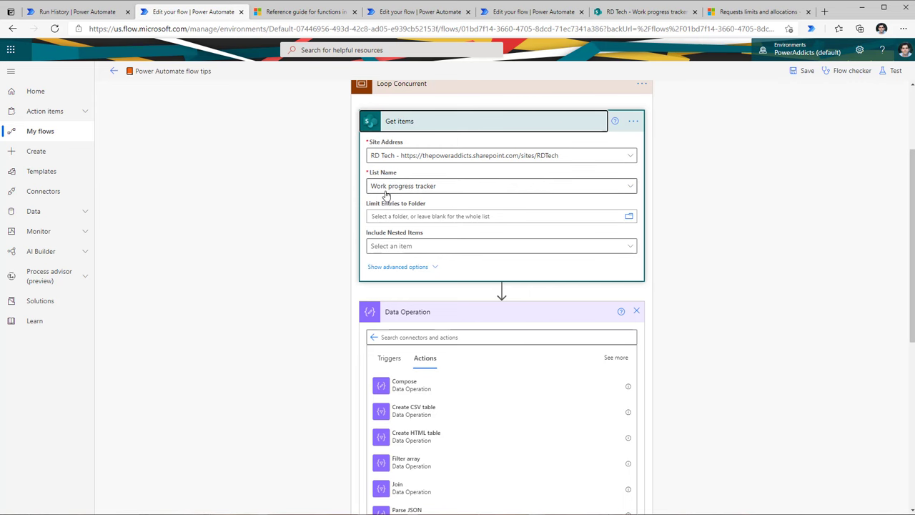
click(644, 11)
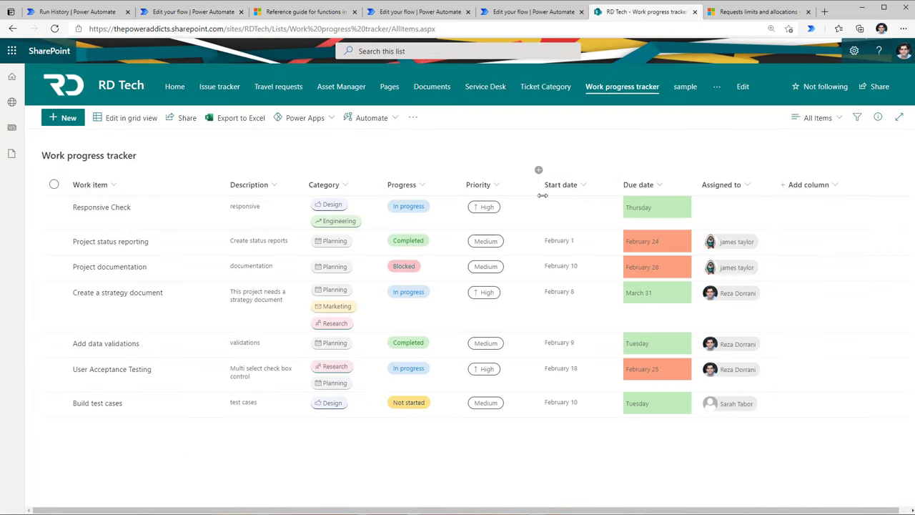
key(ctrl+shift+Tab)
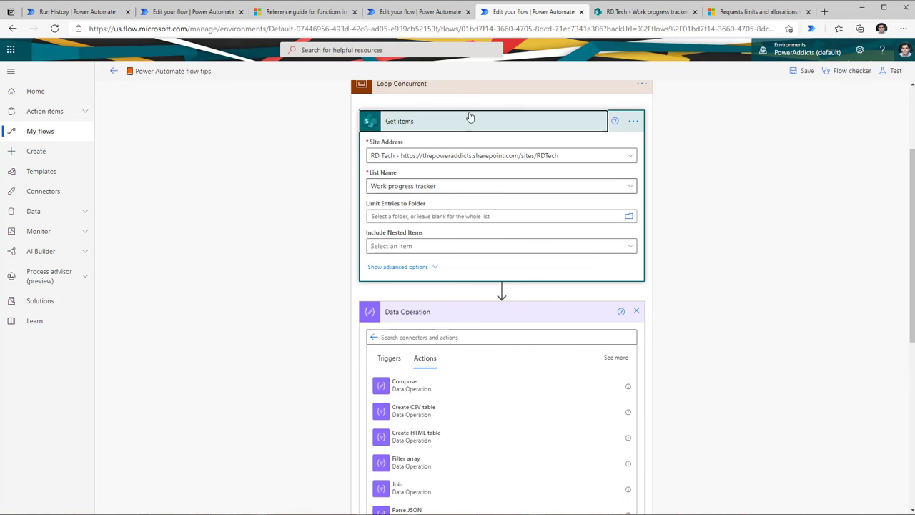
click(433, 268)
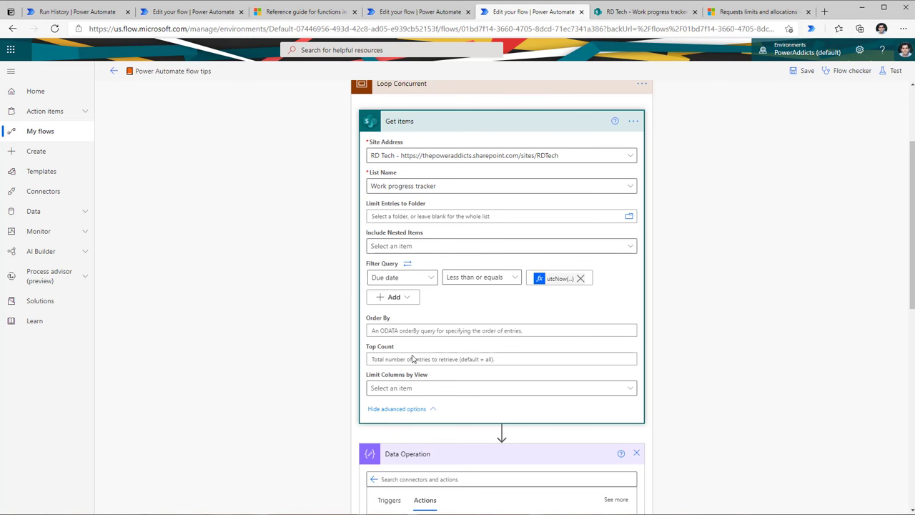
click(428, 408)
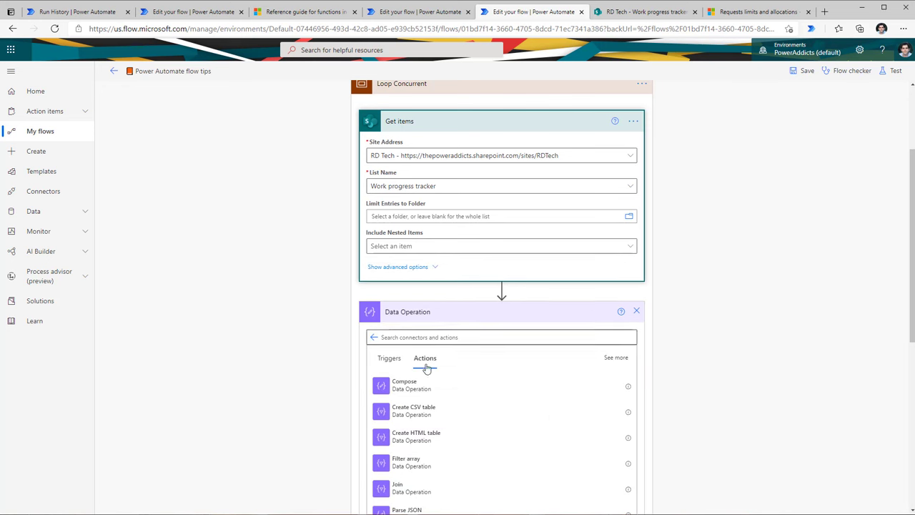
scroll(429, 384, down, 1)
Step: Add Create HTML table from the Get items value with Columns set to Custom
click(422, 388)
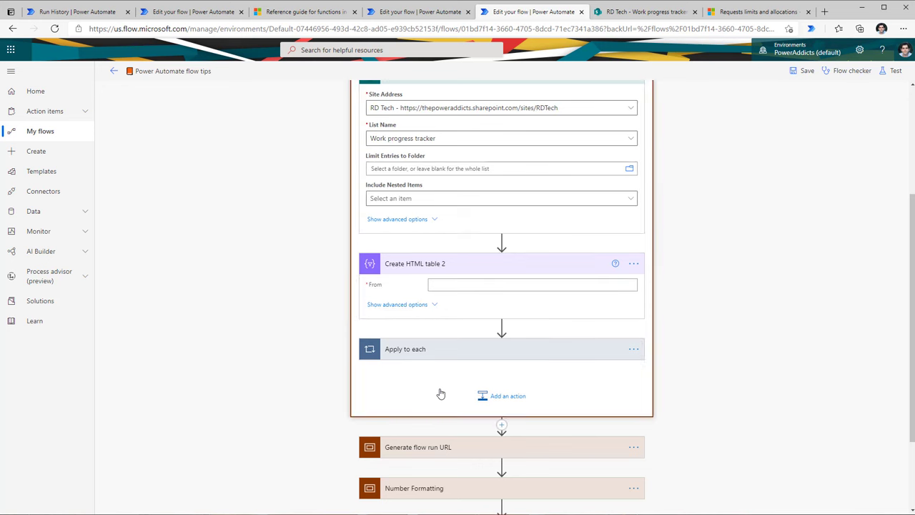
click(452, 286)
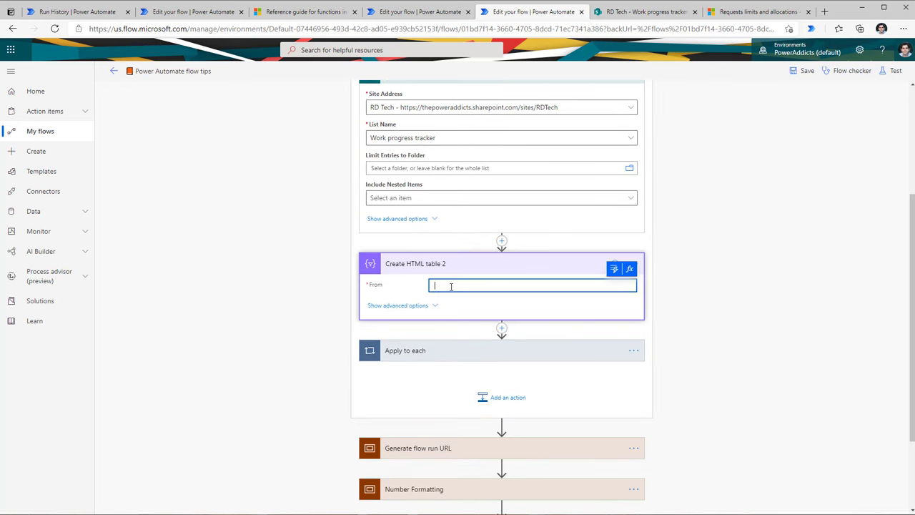
click(613, 270)
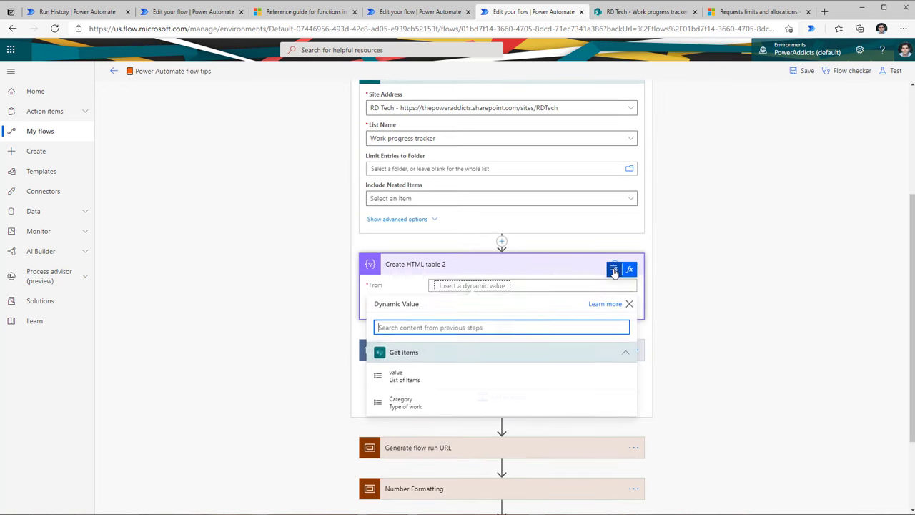
click(435, 376)
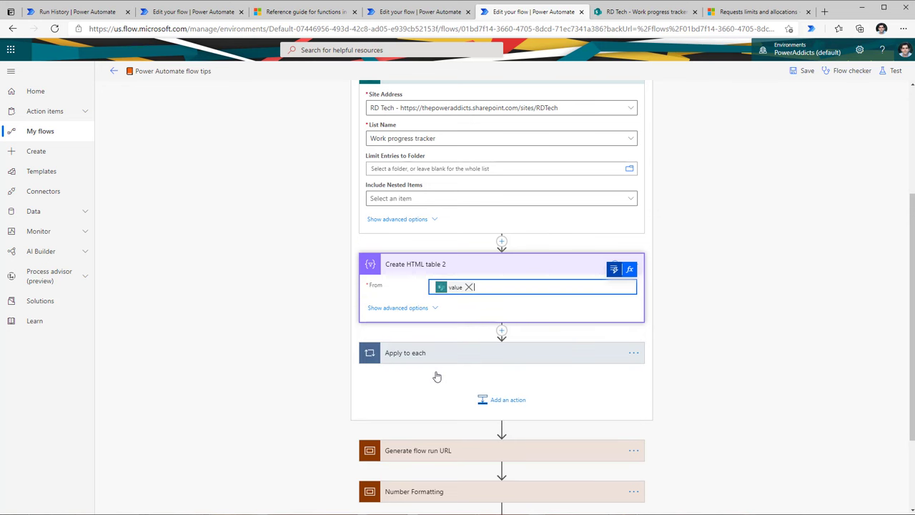
click(435, 312)
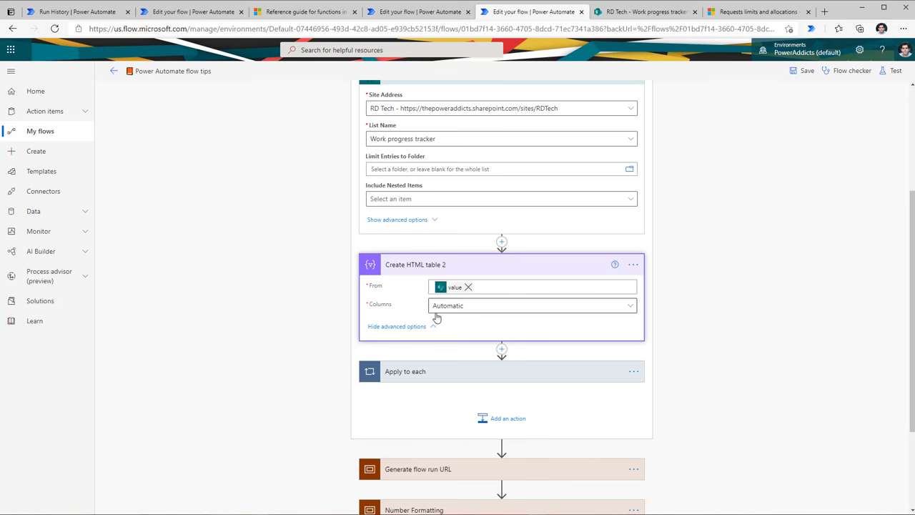
click(472, 312)
click(427, 309)
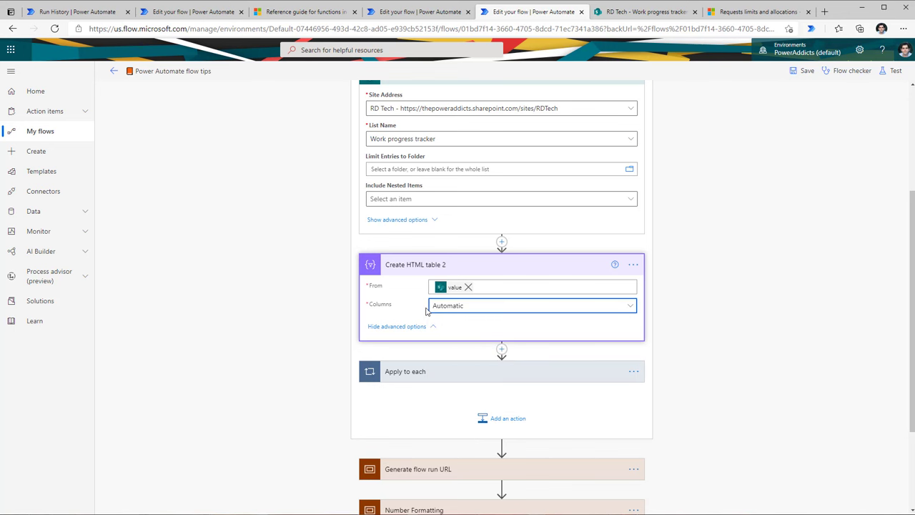
click(458, 308)
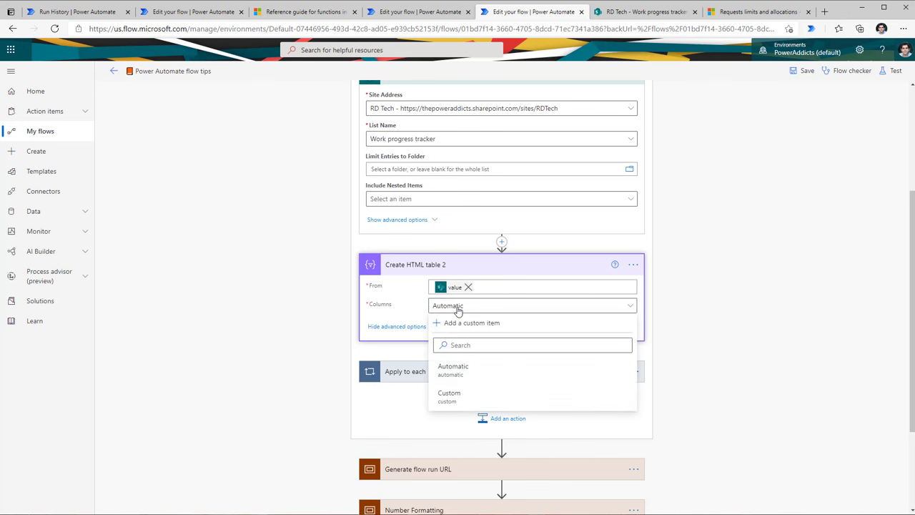
click(450, 396)
Step: Add Title and Description columns mapped to the item Title and Description fields
click(434, 353)
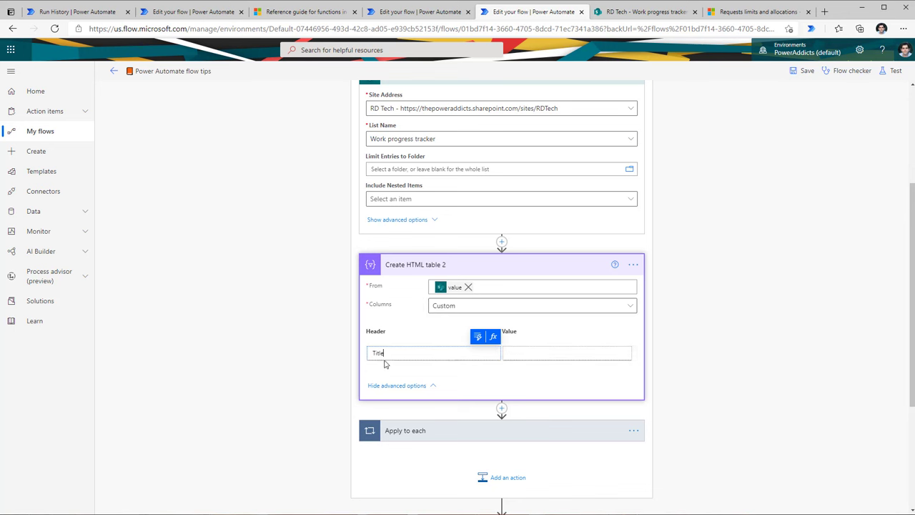
click(526, 353)
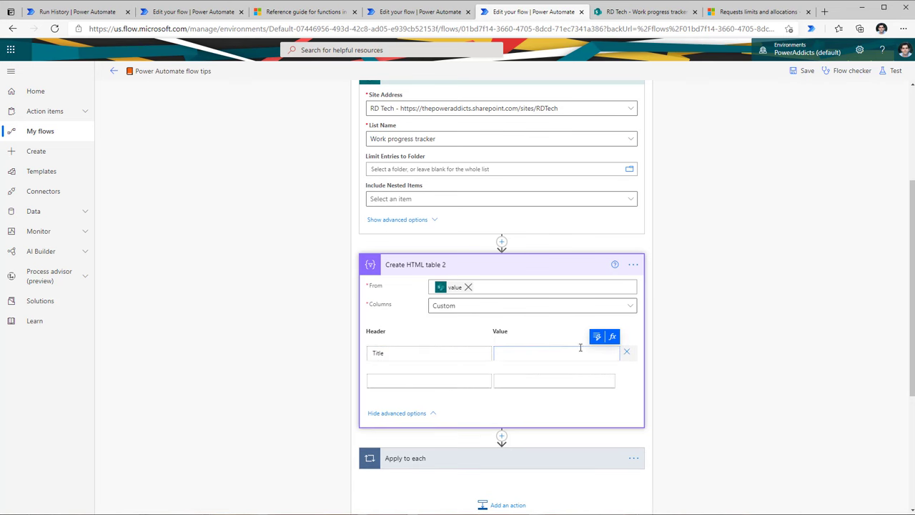
click(606, 336)
text(title)
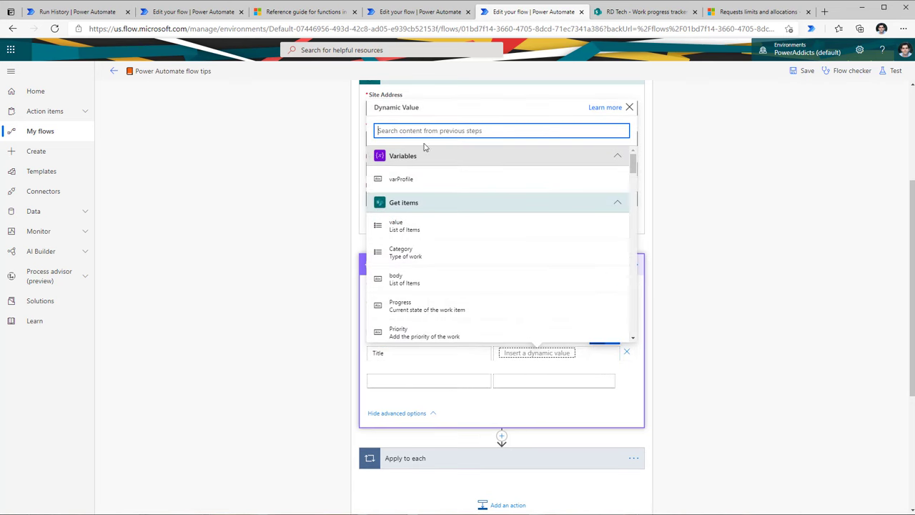
click(418, 250)
click(454, 379)
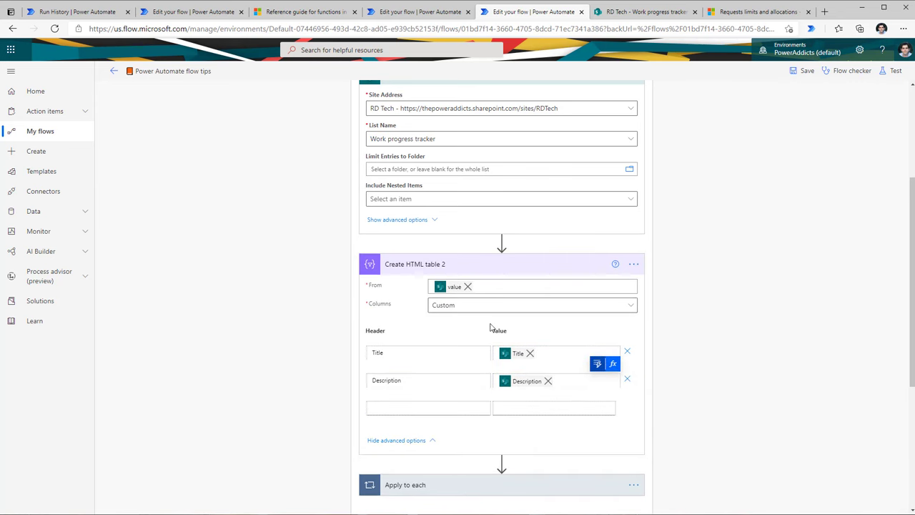
click(643, 11)
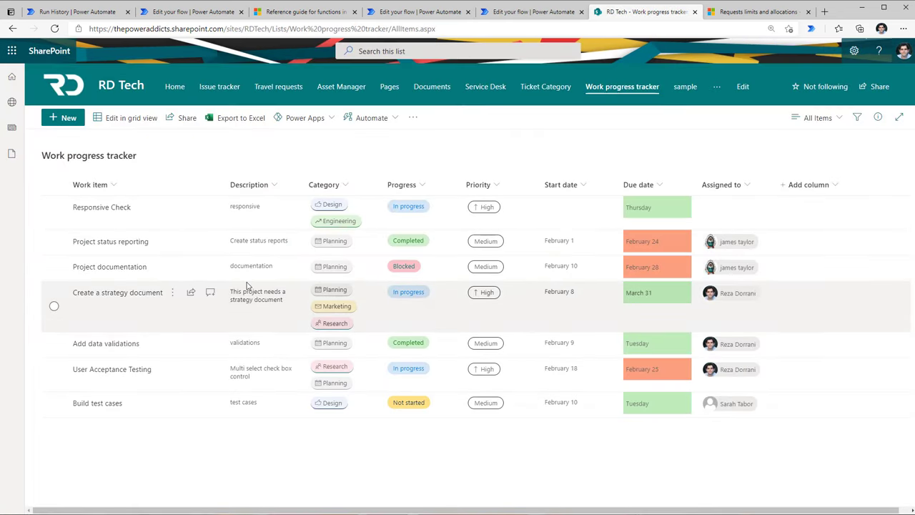
click(532, 11)
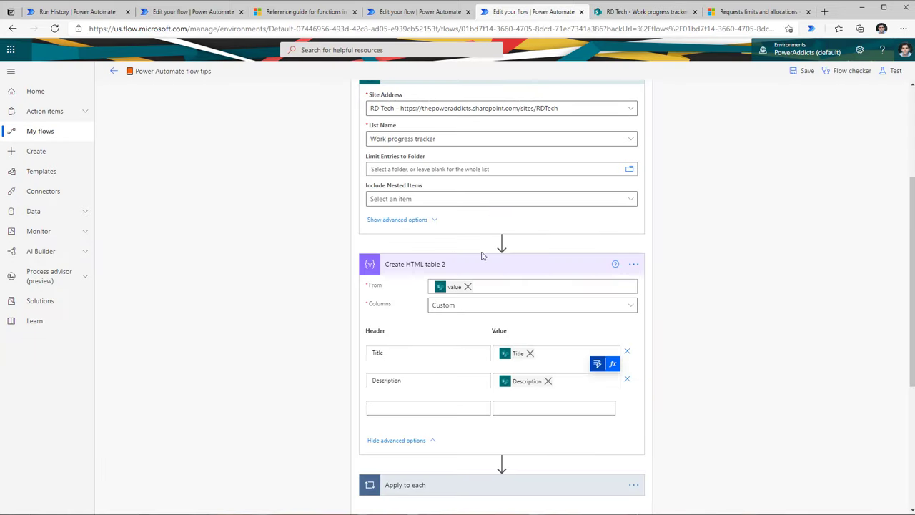
scroll(500, 397, down, 2)
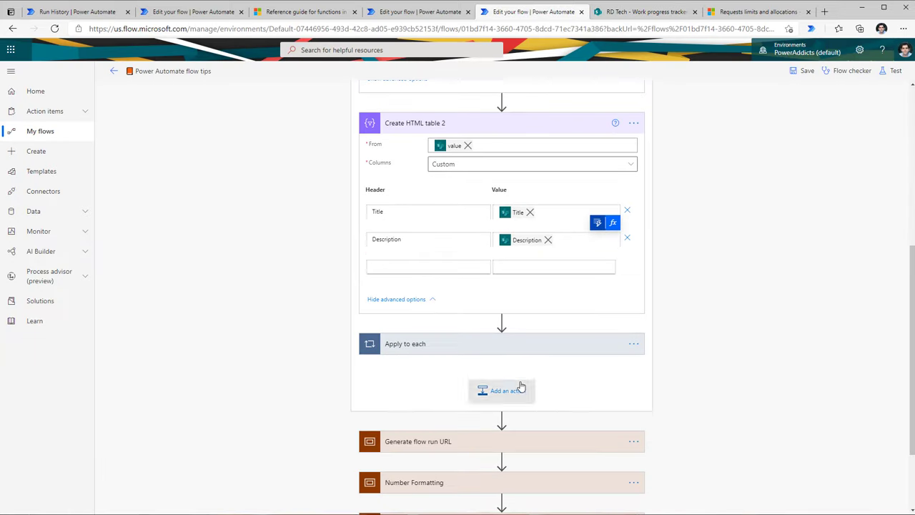
Step: Add a Send an email step whose body is the Create HTML table 2 output
click(501, 321)
click(501, 335)
text(send )
text(e)
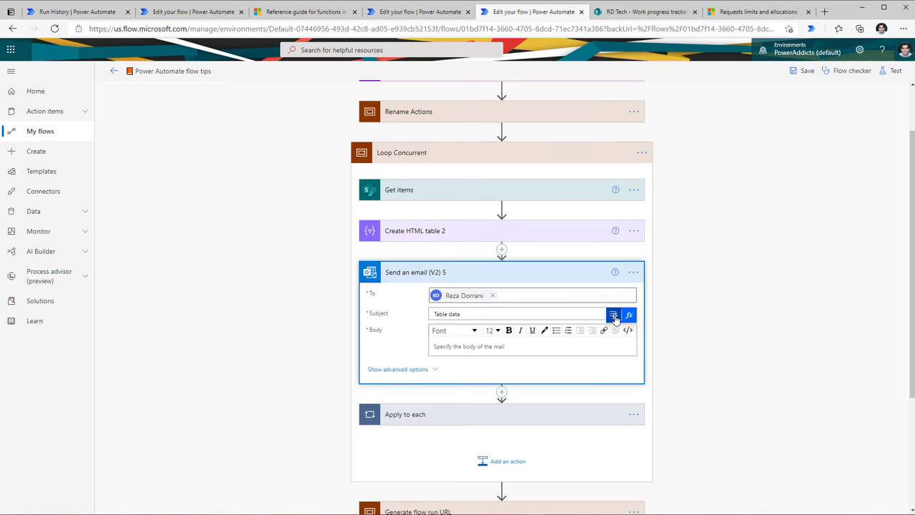
click(613, 315)
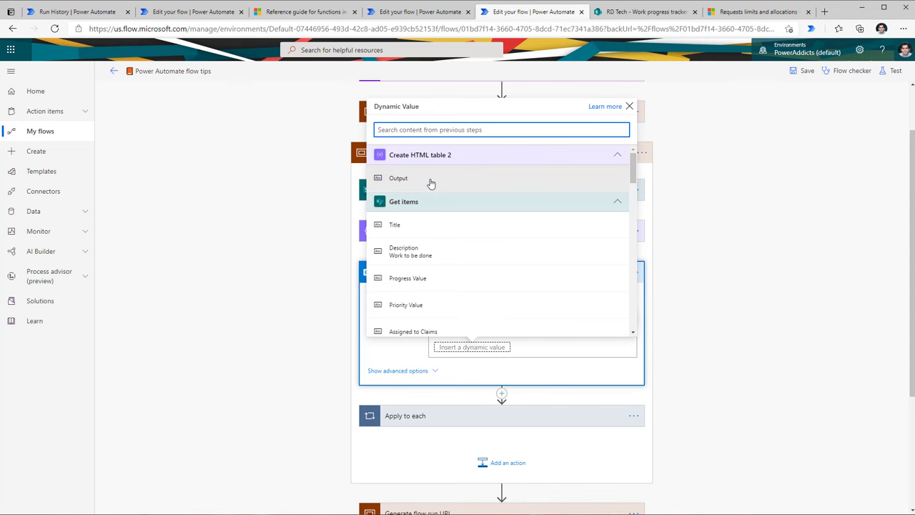
click(400, 179)
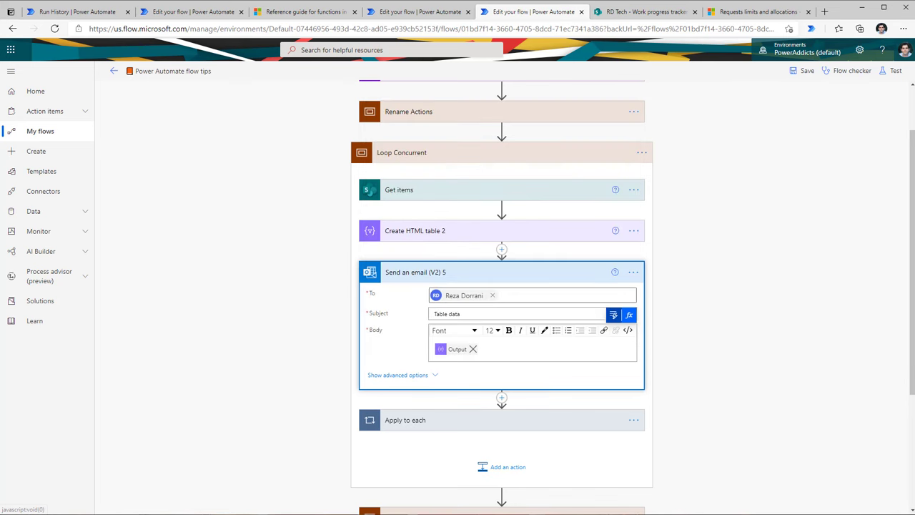
Step: Save and test the flow, then view the Work progress tracker list
click(893, 71)
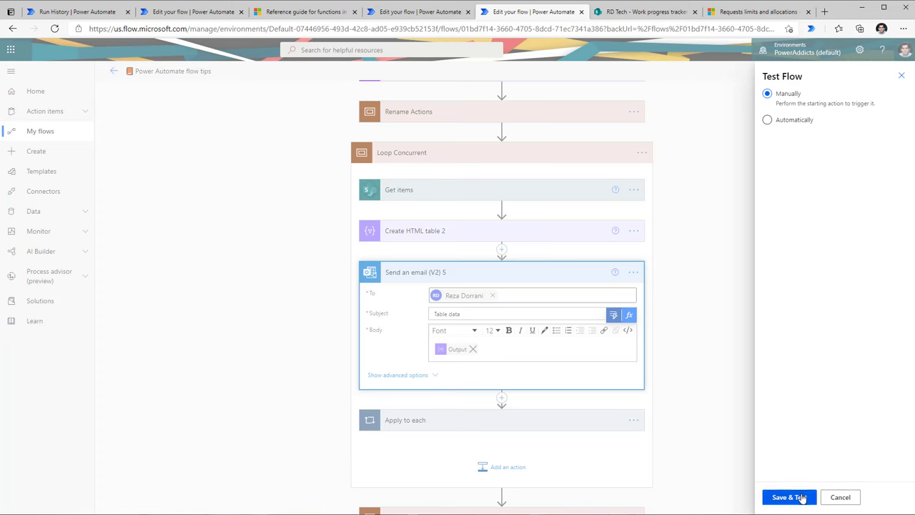
click(800, 496)
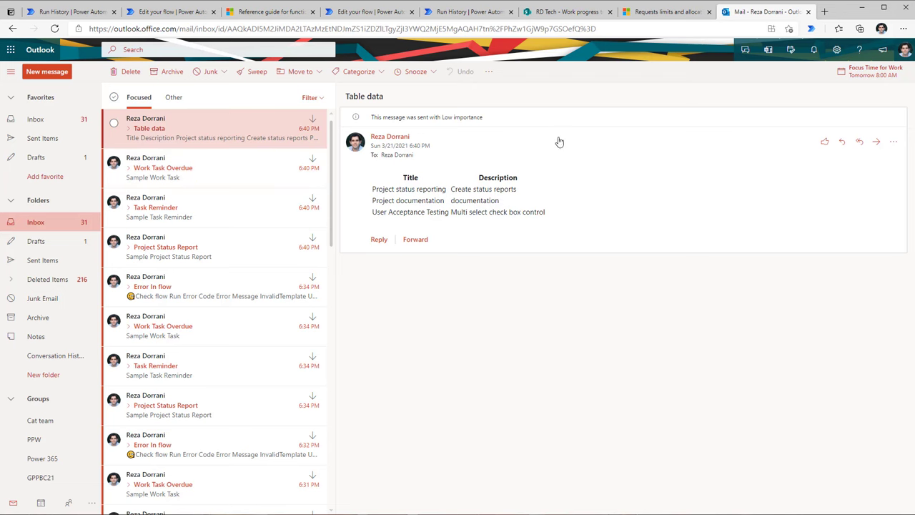
click(554, 11)
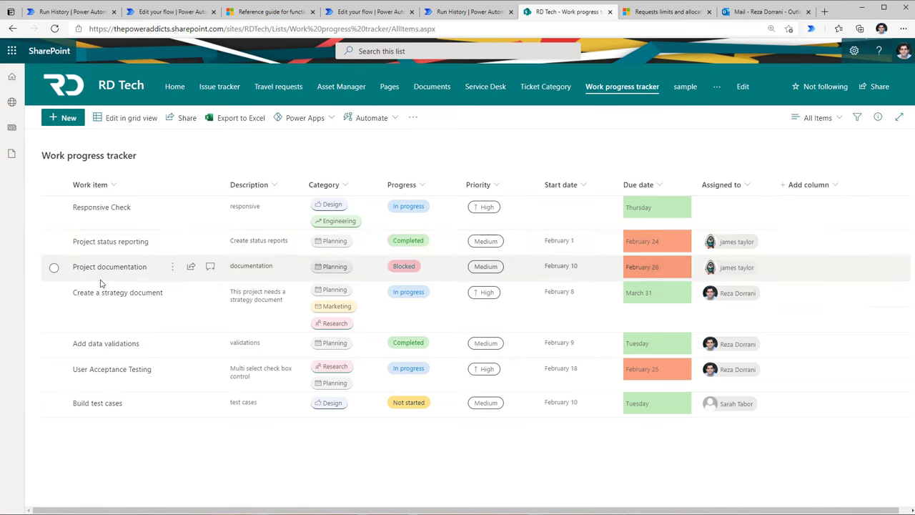
Step: Tick Project status reporting, Project documentation and User Acceptance Testing, then return to the Table data email
click(54, 241)
click(53, 267)
click(54, 374)
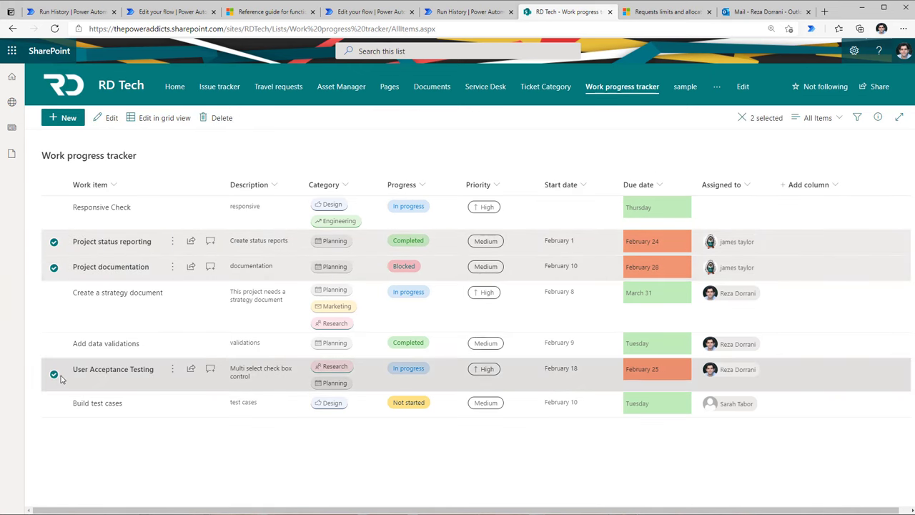
click(758, 12)
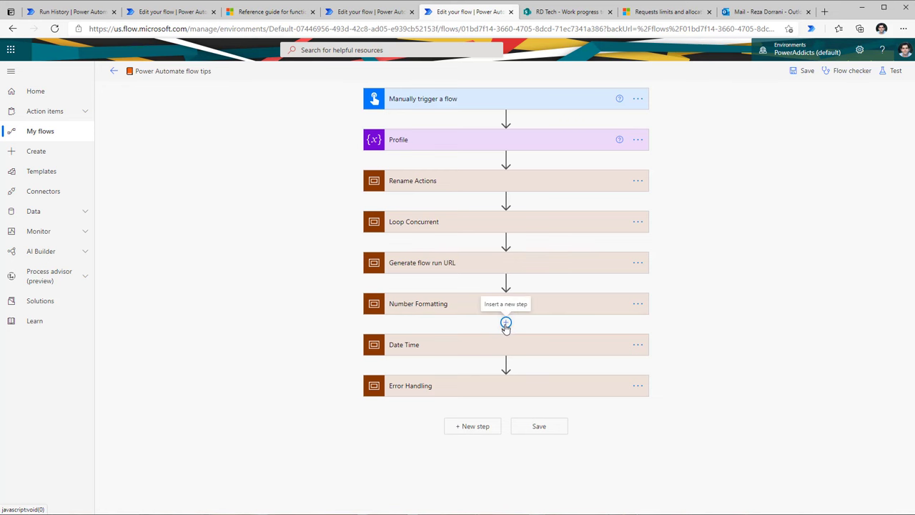
Step: Add a parallel branch after Number Formatting and move Error Handling into it beside Date Time
click(506, 324)
click(493, 353)
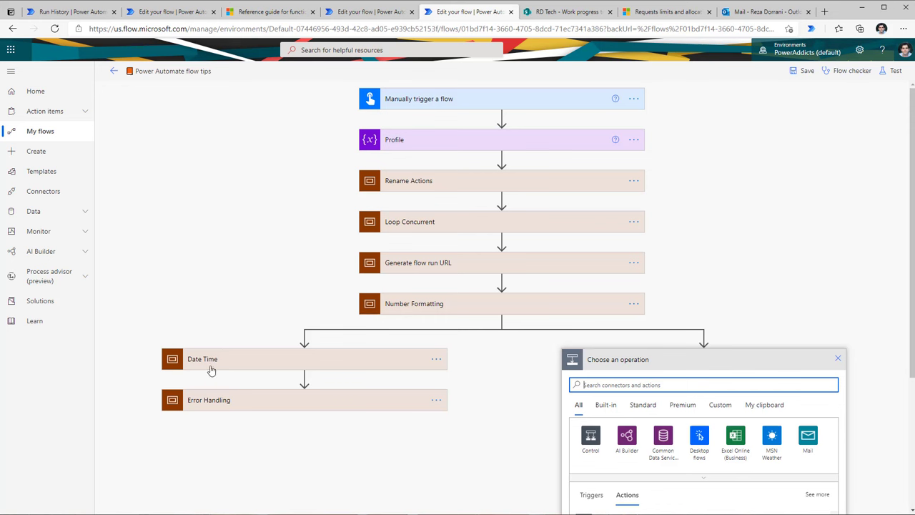
drag(235, 404, 708, 349)
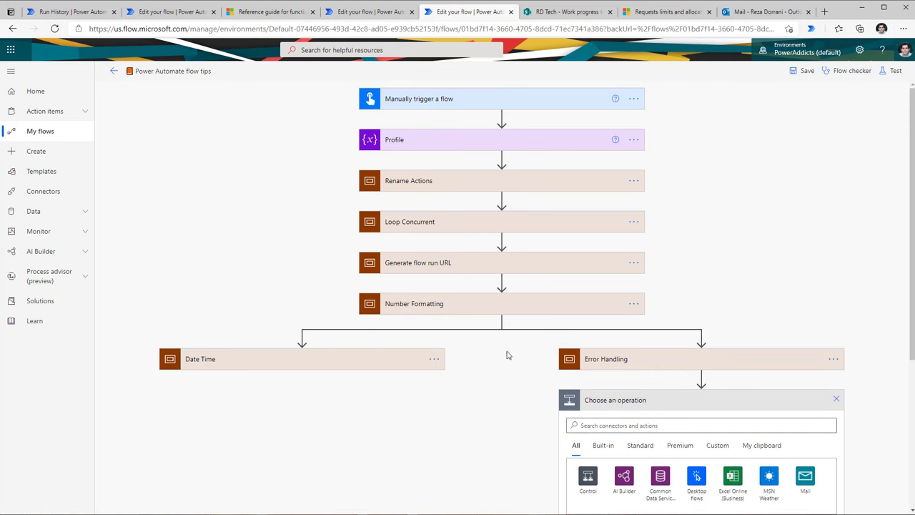
click(836, 399)
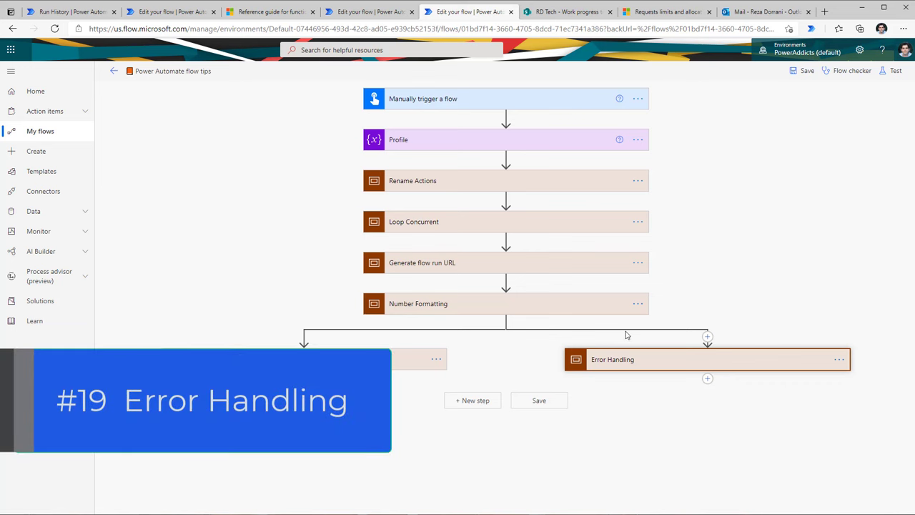
Step: Configure Send an email (V2) 3 to run after the previous email is successful or has failed
click(574, 186)
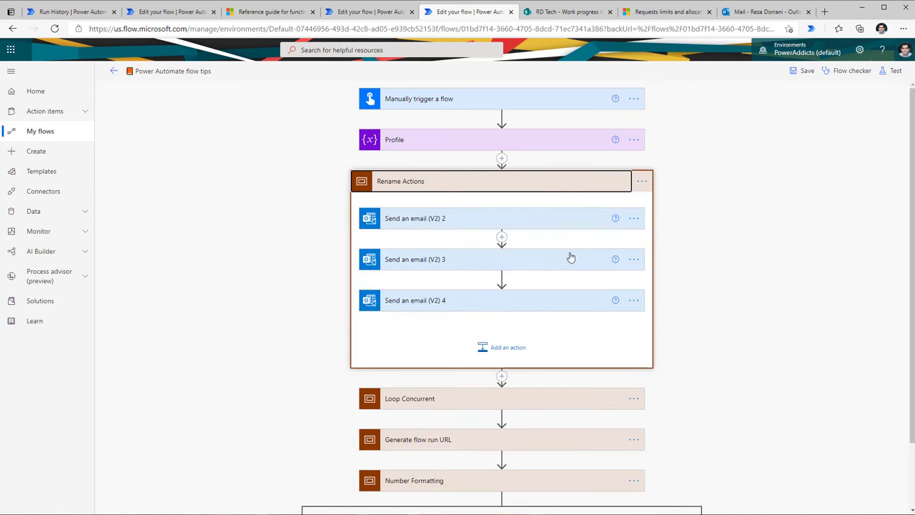
click(634, 261)
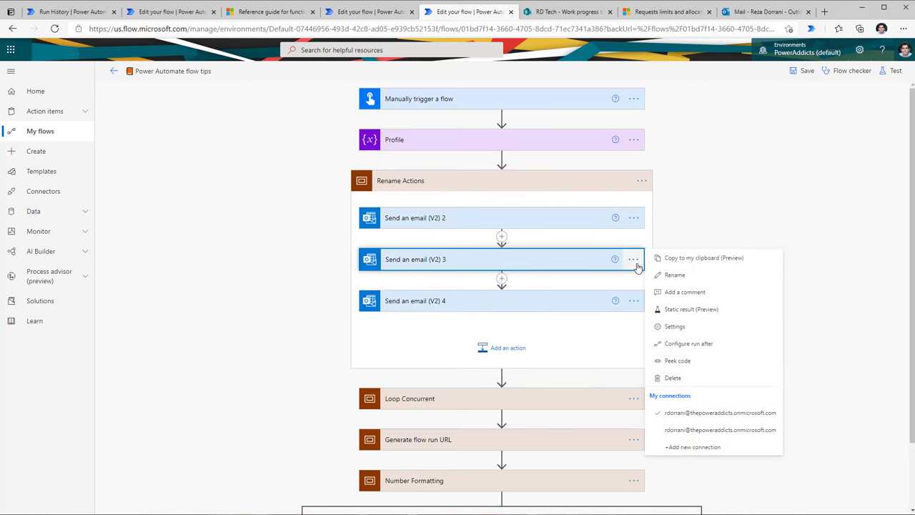
click(680, 346)
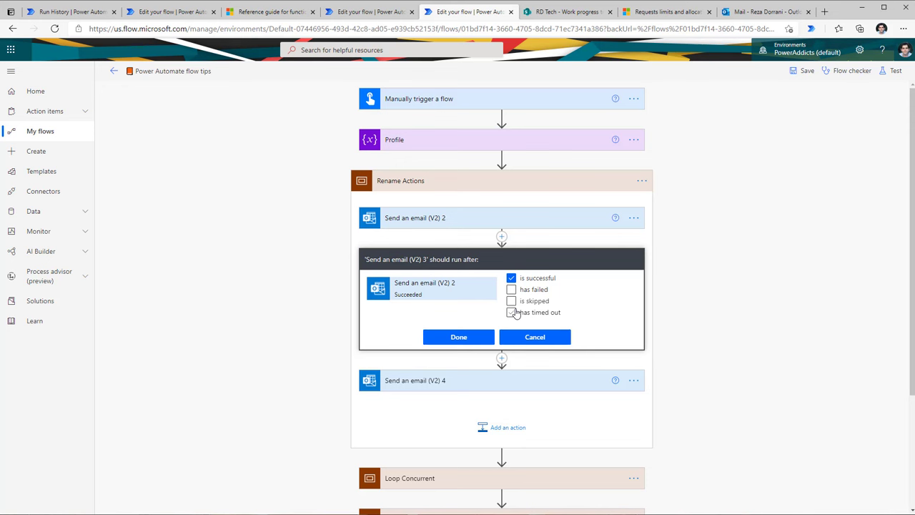
click(511, 279)
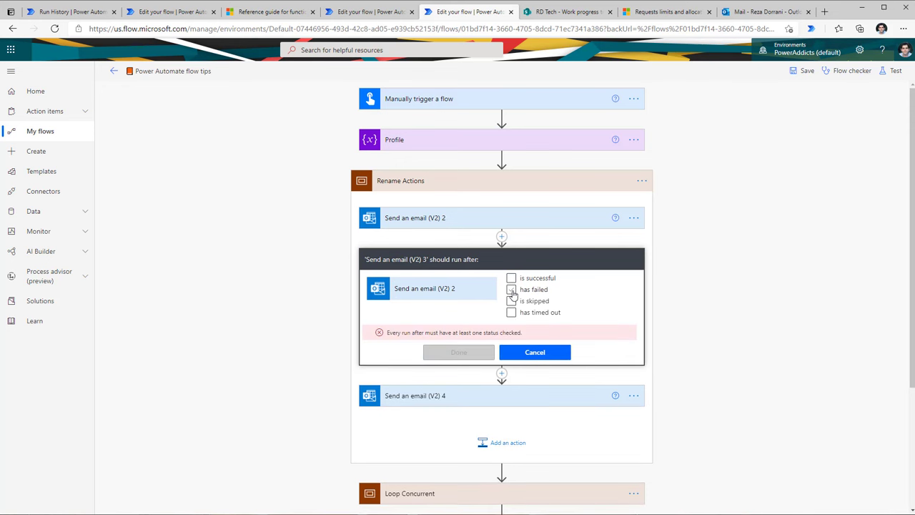
click(512, 290)
click(512, 280)
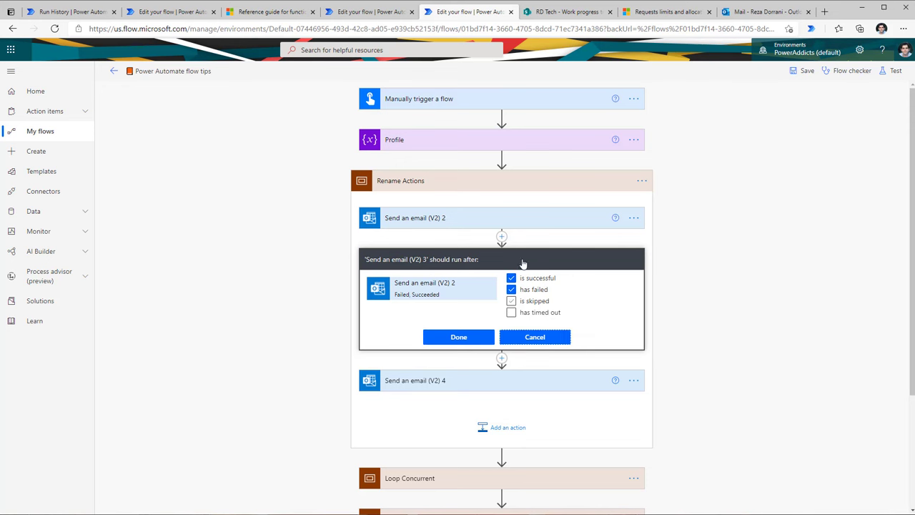
click(493, 181)
click(479, 224)
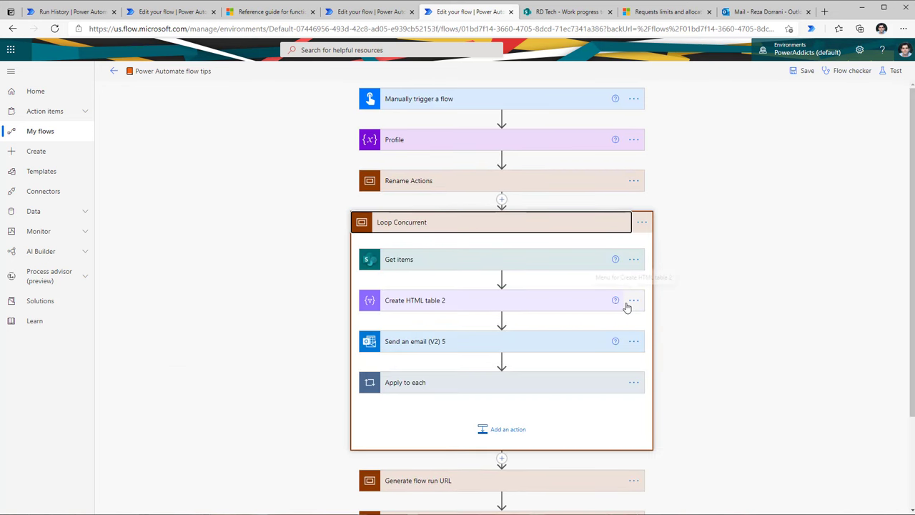
Step: Expand Try and Catch, and check that Catch runs only when Try has failed
scroll(623, 302, down, 4)
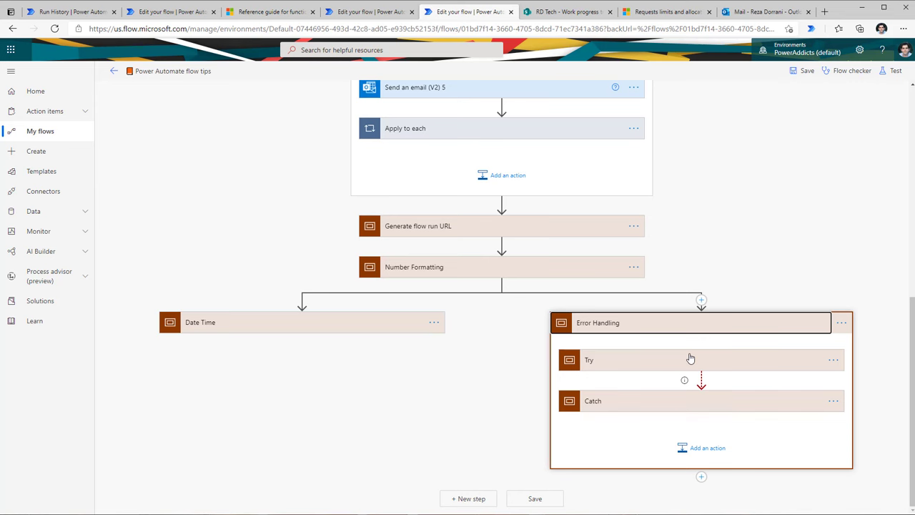
click(624, 360)
scroll(716, 387, down, 2)
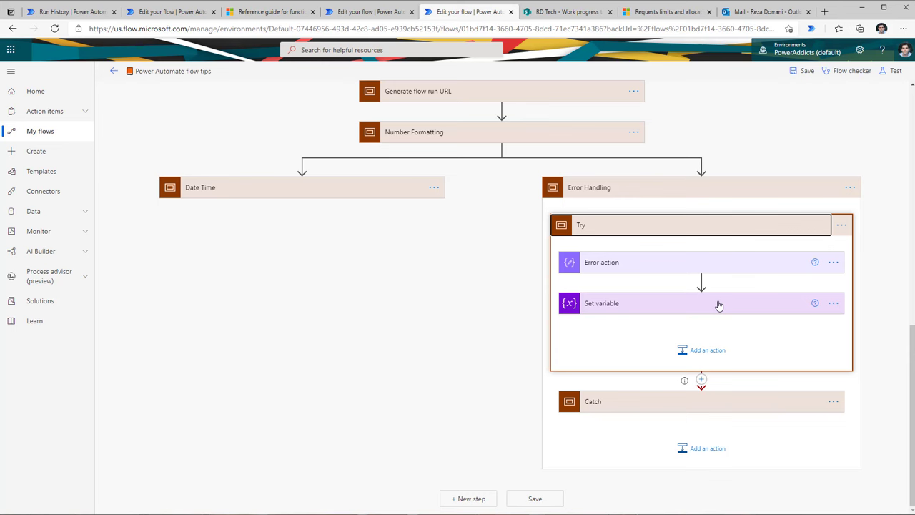
click(651, 403)
scroll(653, 404, down, 2)
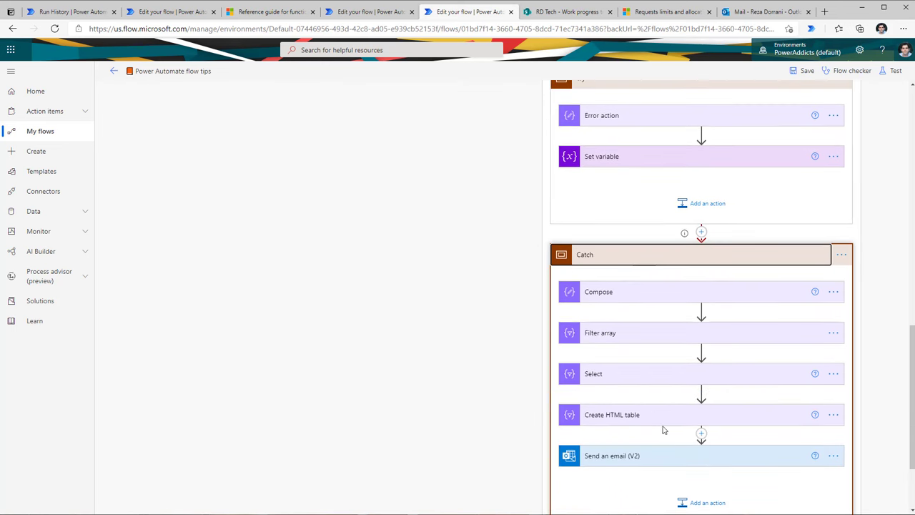
scroll(697, 408, up, 1)
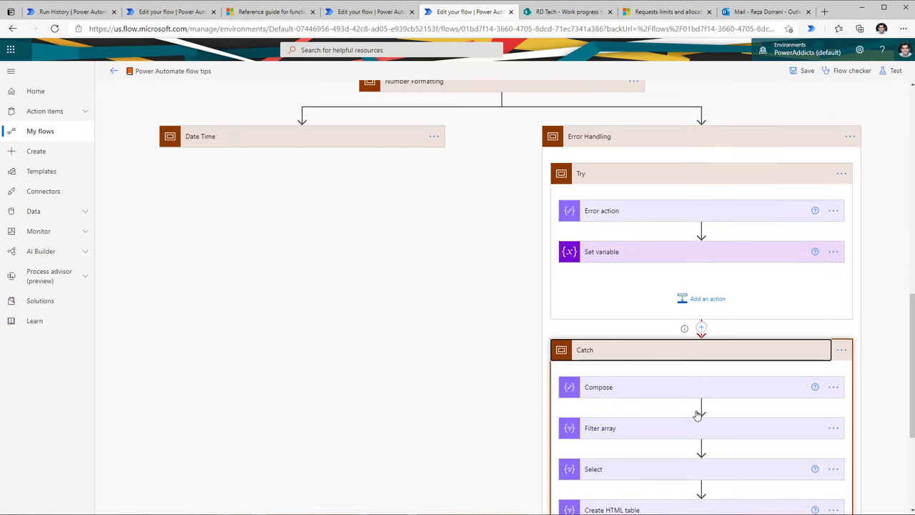
click(841, 351)
click(783, 433)
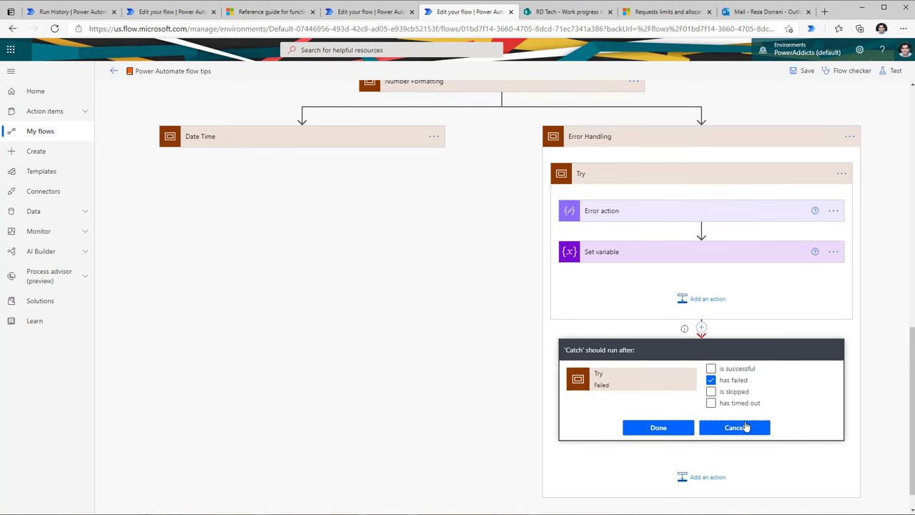
click(730, 427)
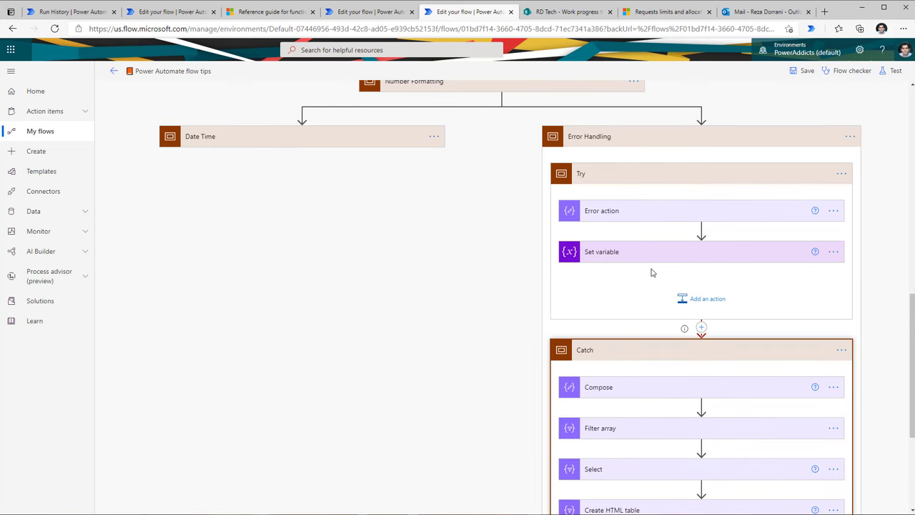
Step: Inspect the Error action's setProperty expression inside Try
scroll(785, 271, down, 3)
scroll(642, 270, up, 2)
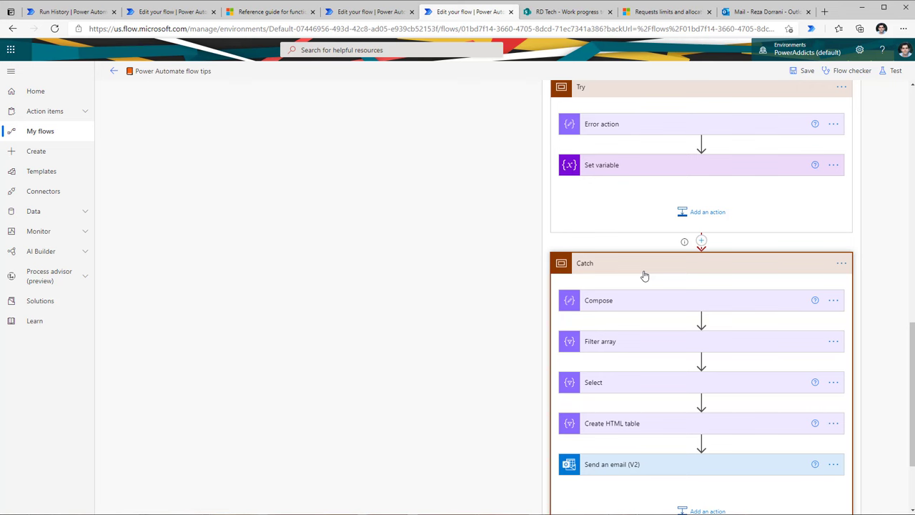
click(617, 127)
click(663, 148)
click(669, 148)
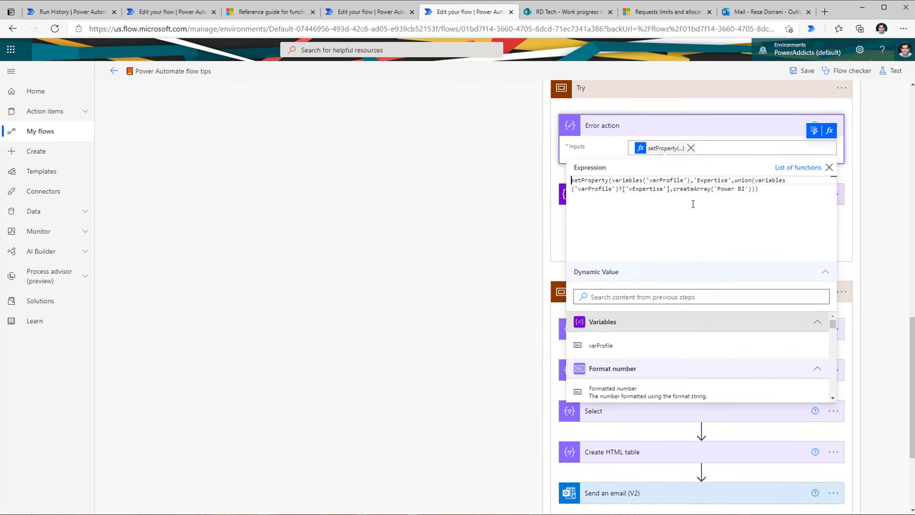
click(896, 219)
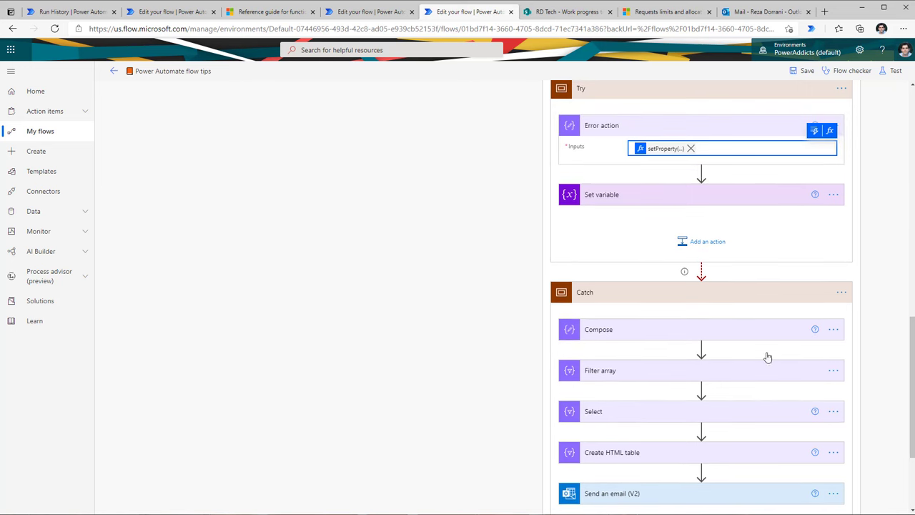
Step: Review the Create HTML table, Select and Send an email (V2) steps in Catch
scroll(650, 360, down, 2)
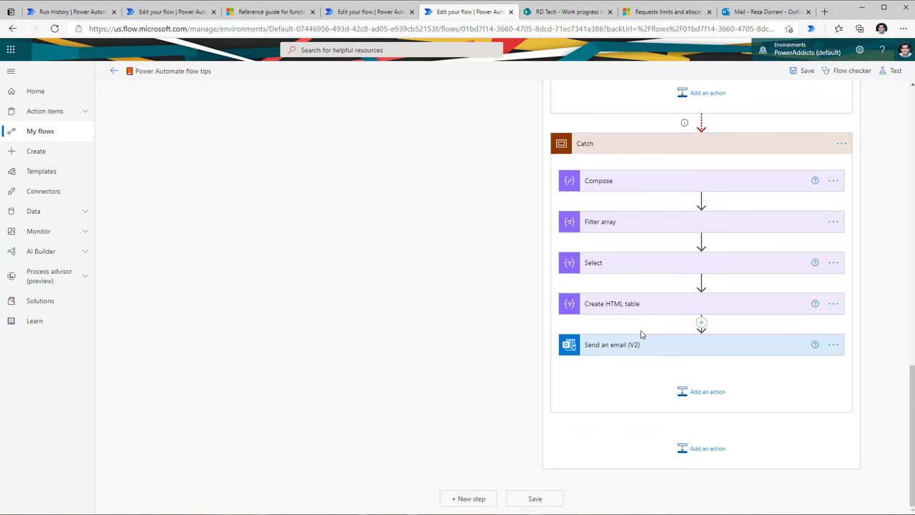
click(637, 308)
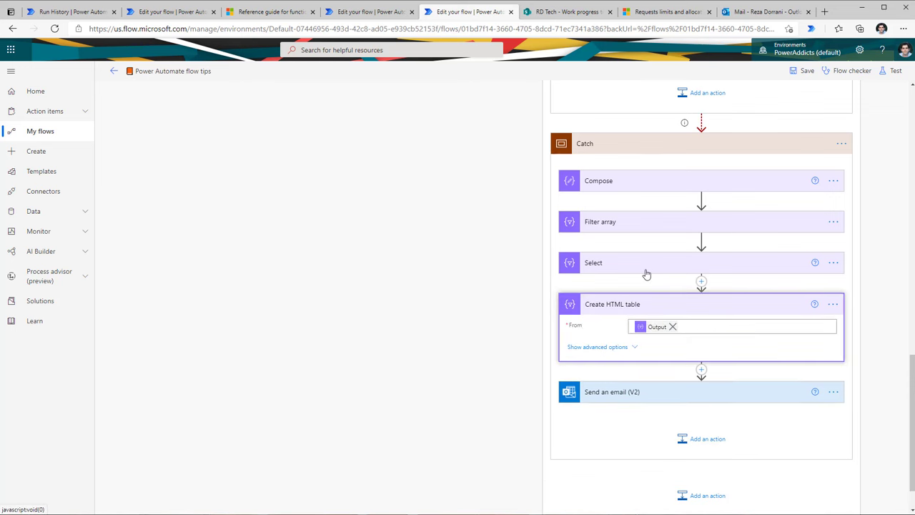
click(639, 263)
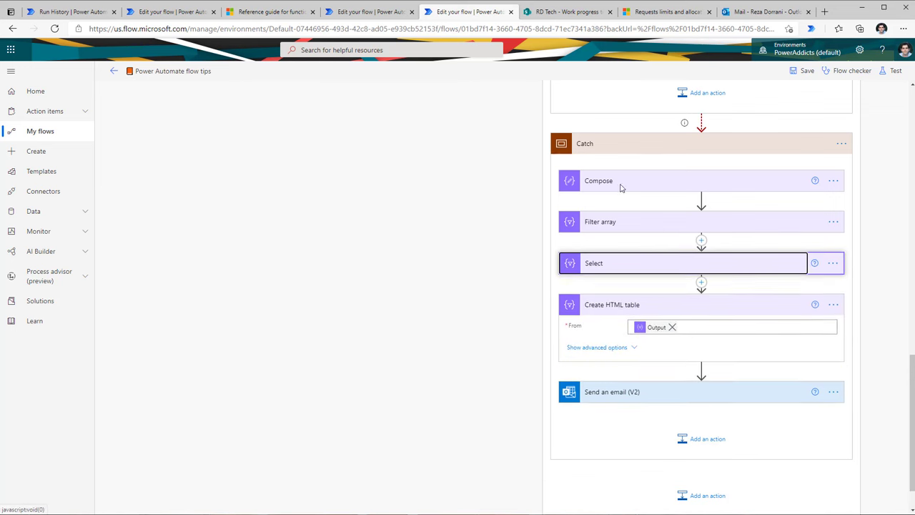
scroll(640, 301, down, 1)
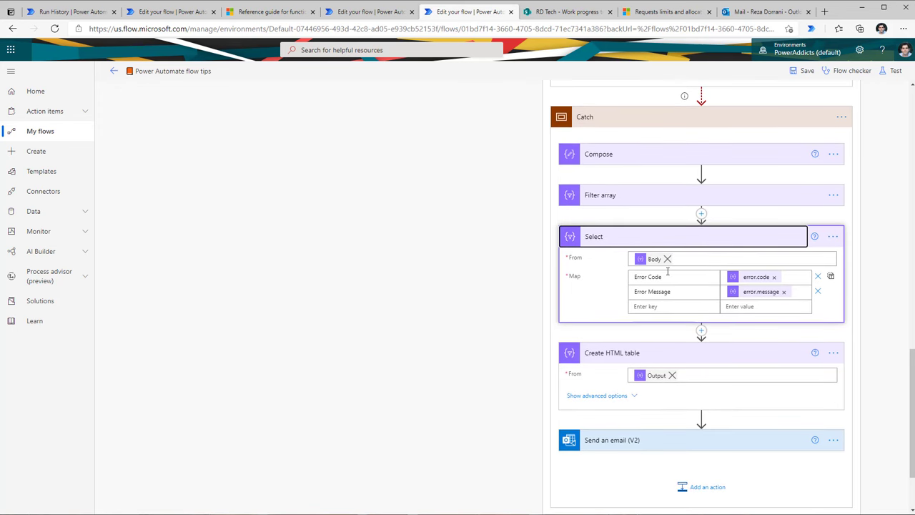
scroll(679, 332, down, 3)
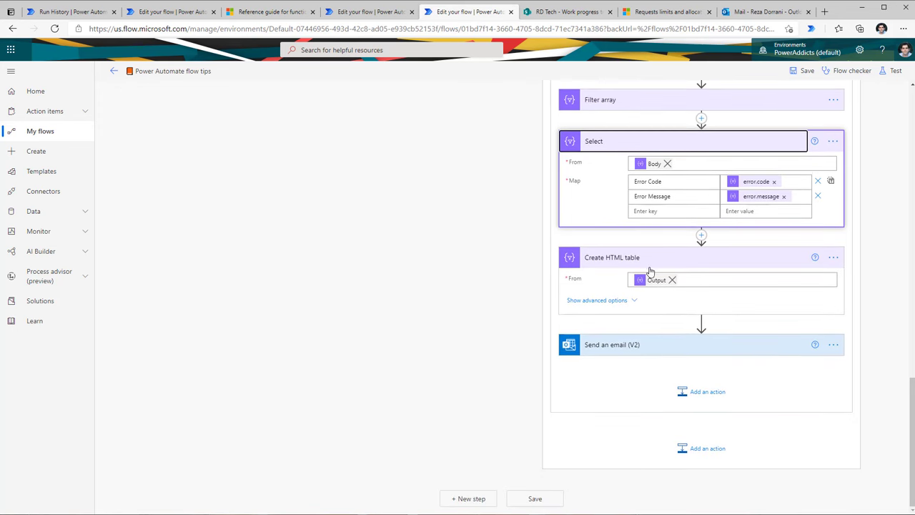
click(655, 346)
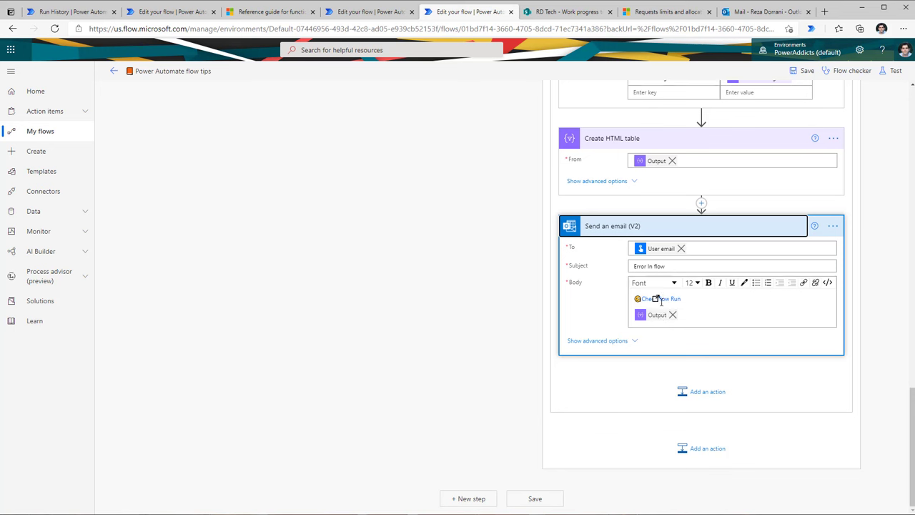
Step: Save the flow and run a manually triggered test
click(893, 82)
click(894, 70)
click(789, 497)
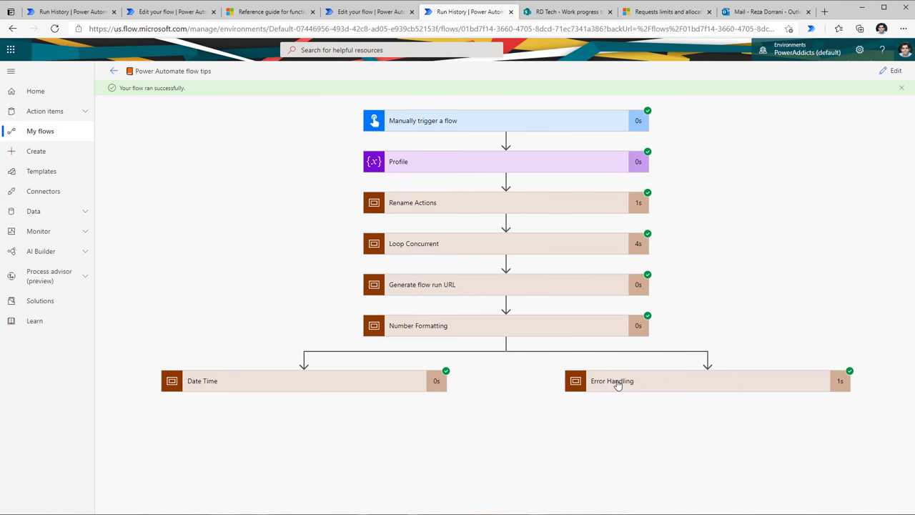
Step: Expand Error Handling, Try and Catch in the run to see the failed Error action, then open the mailbox
click(626, 384)
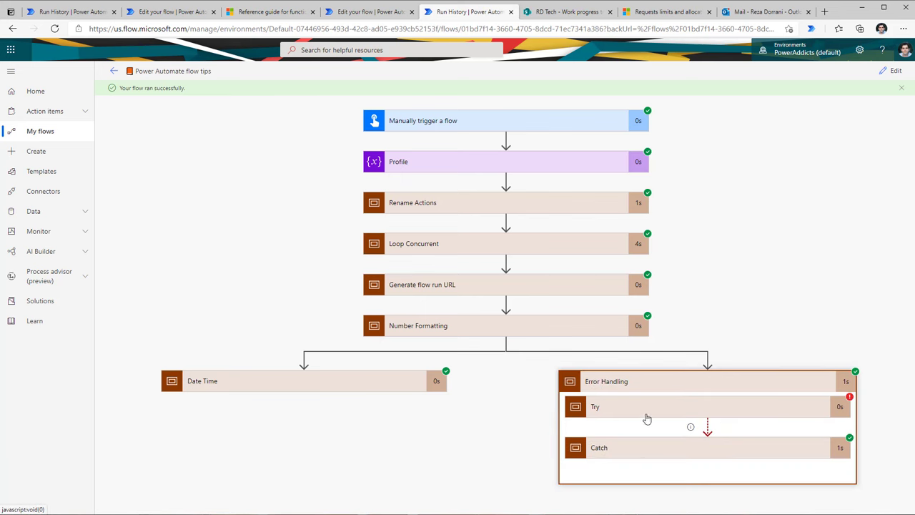
click(685, 405)
scroll(724, 312, down, 2)
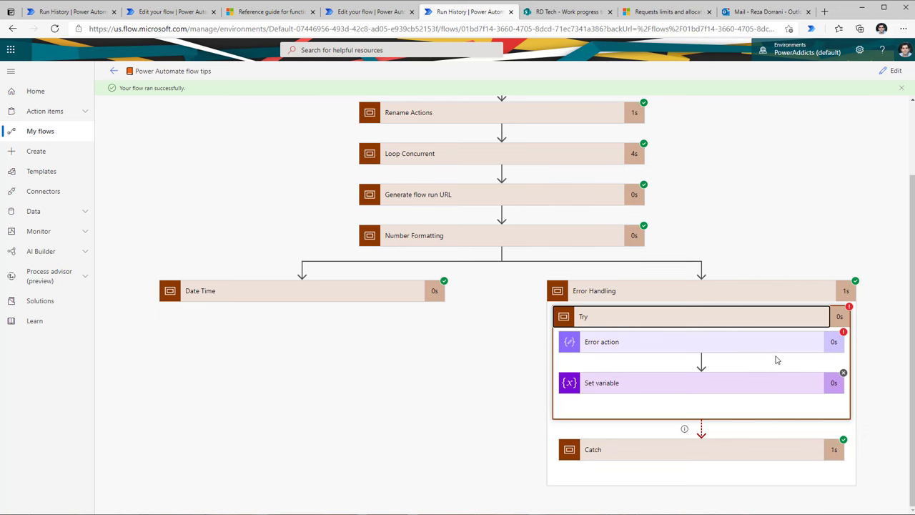
click(667, 452)
scroll(668, 455, down, 3)
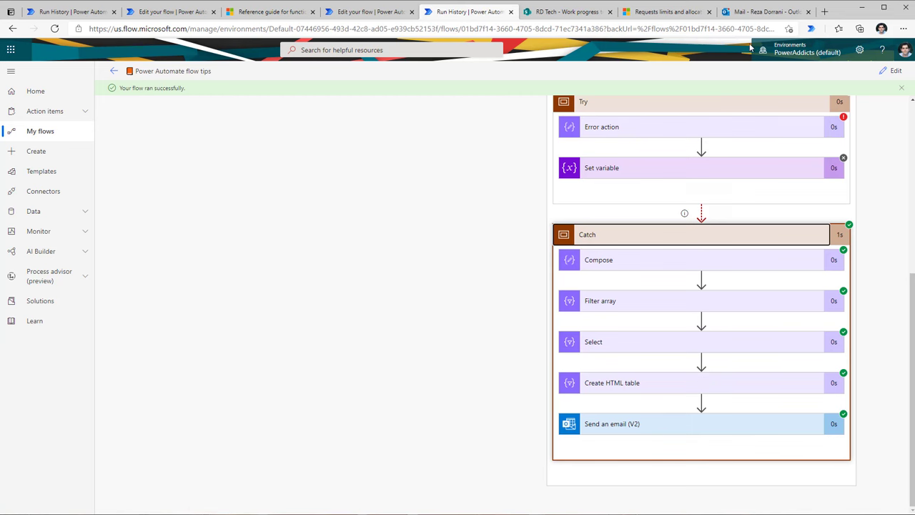
key(ctrl+8)
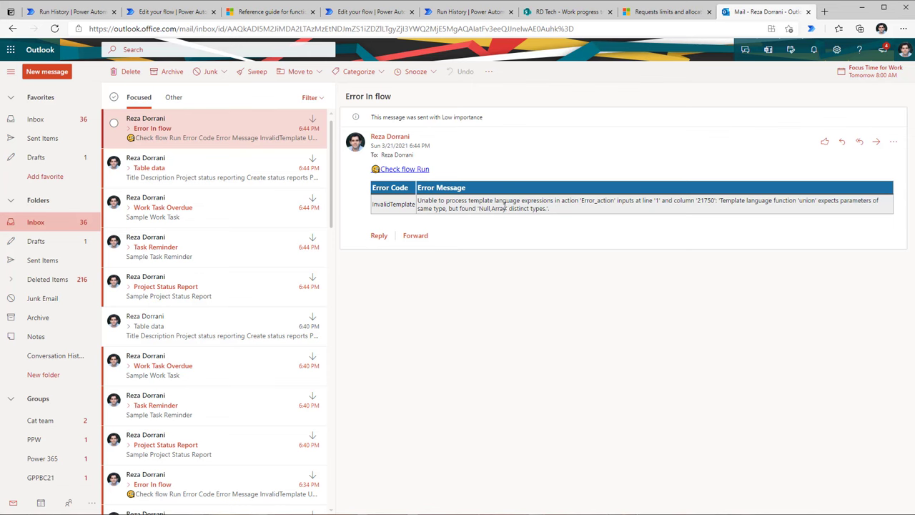
Step: Open the flow run from the email's Check flow Run link and expand its Error Handling section
click(412, 172)
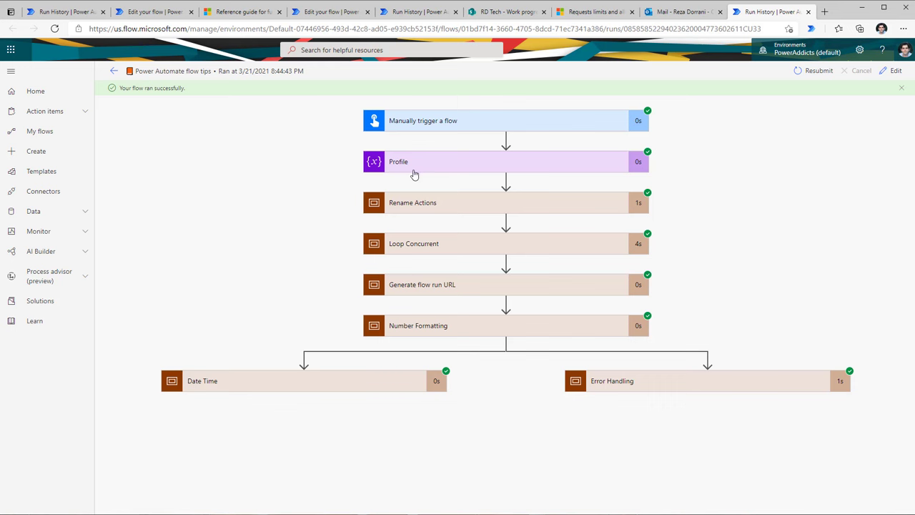
click(646, 389)
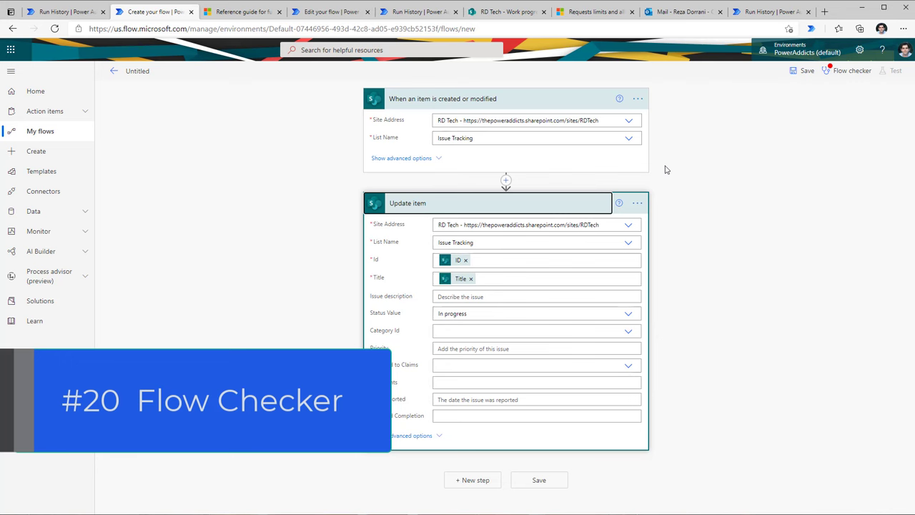
Step: Save the Update item flow and run the flow checker
click(808, 70)
click(851, 70)
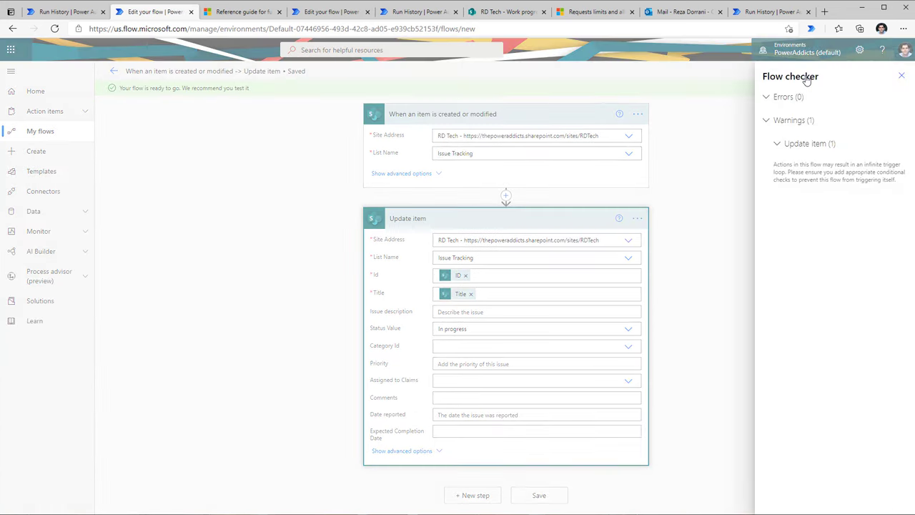
click(898, 77)
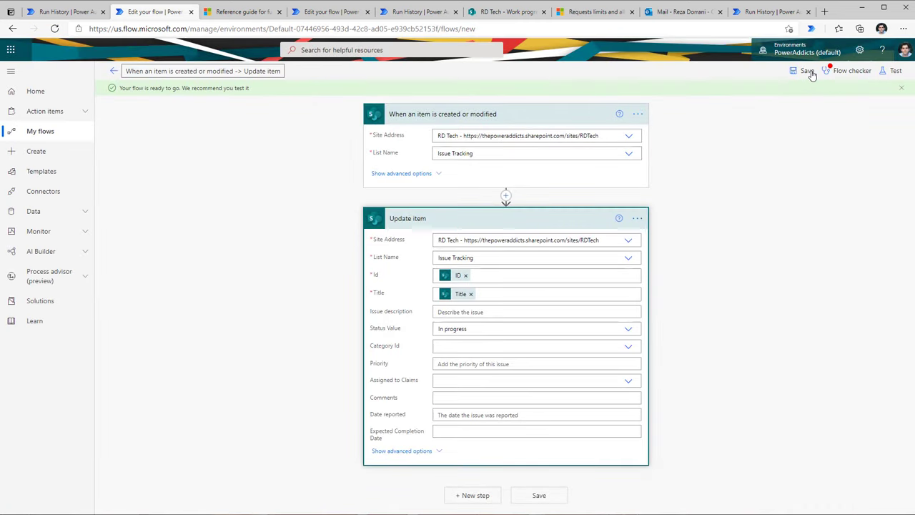
Step: Save again and review the flow checker's infinite-trigger-loop warning for Update item
click(808, 71)
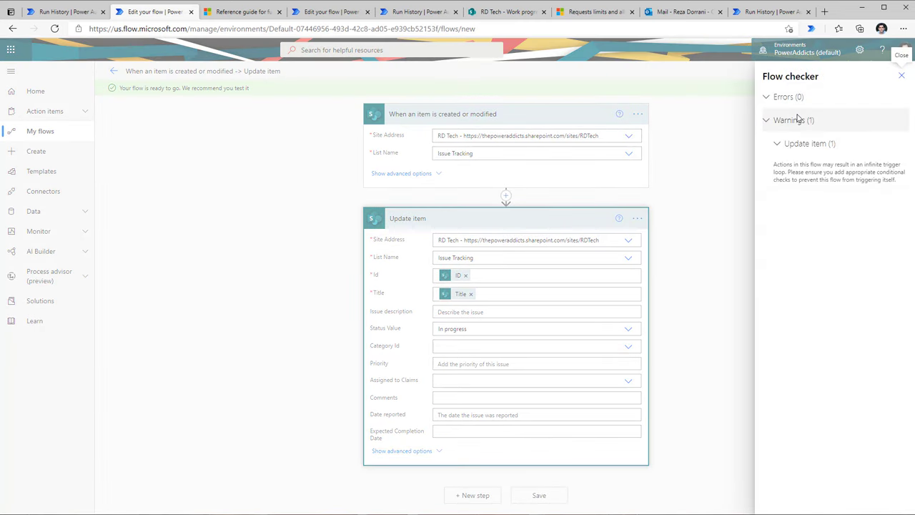
click(901, 75)
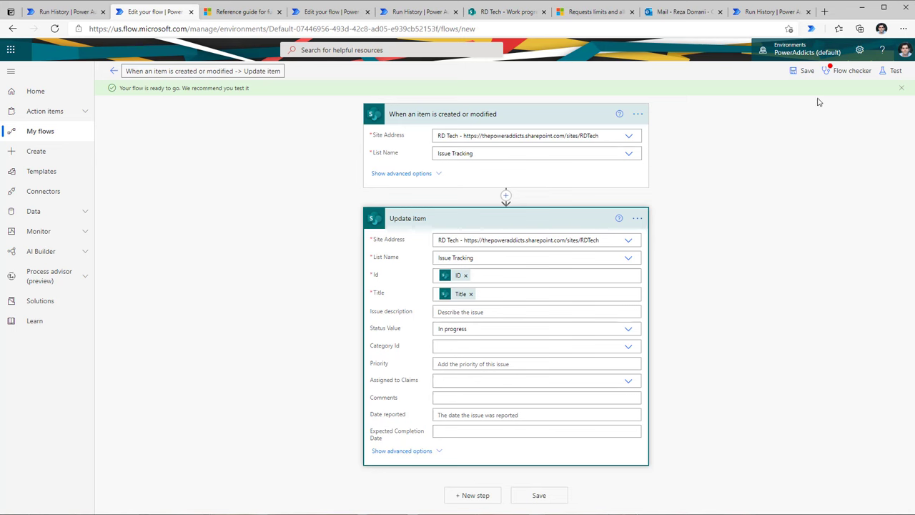
click(838, 72)
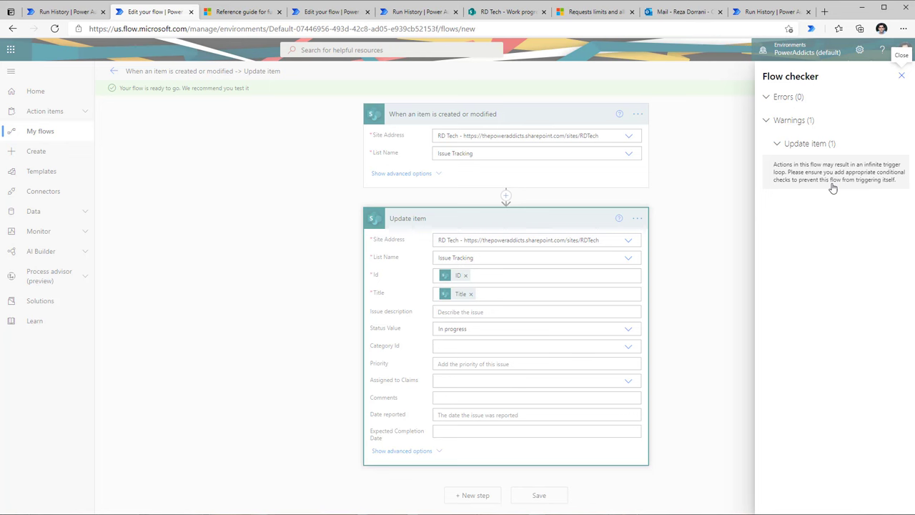
click(902, 76)
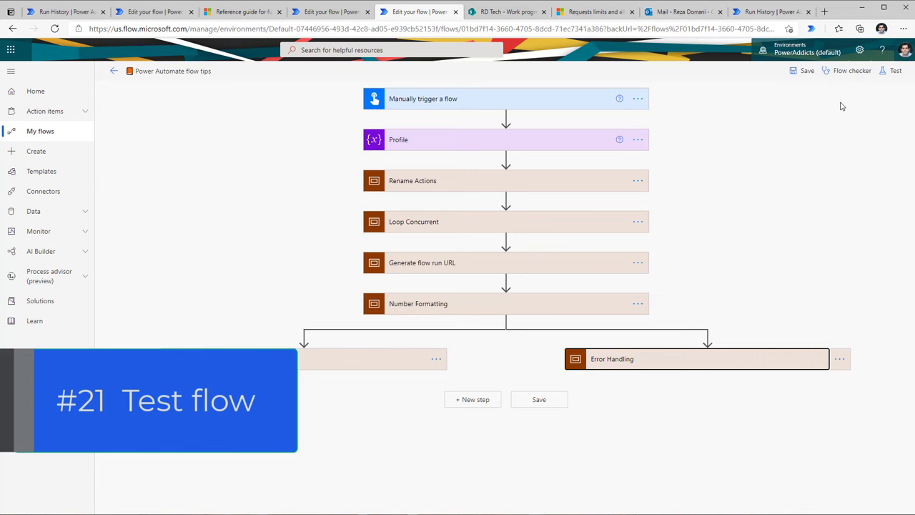
Step: Start an automatic test reusing the recently used trigger from the run 4 minutes ago
click(894, 71)
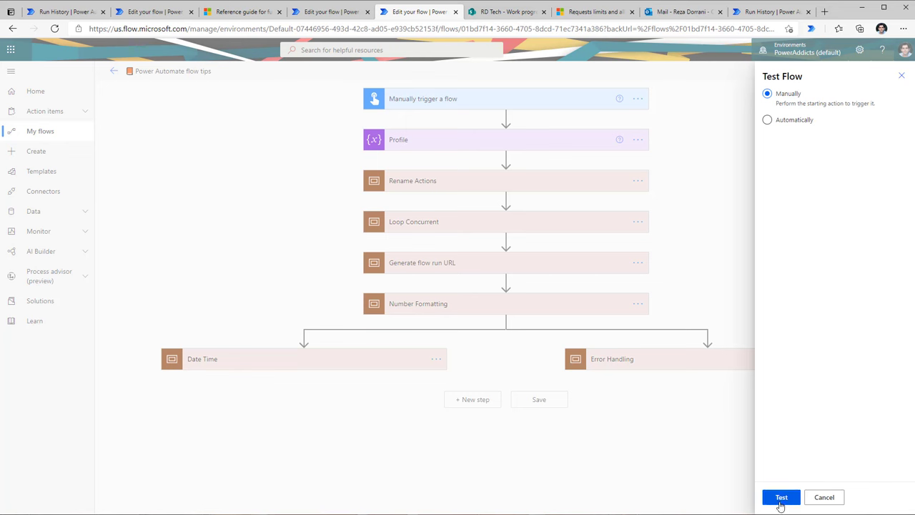
click(768, 122)
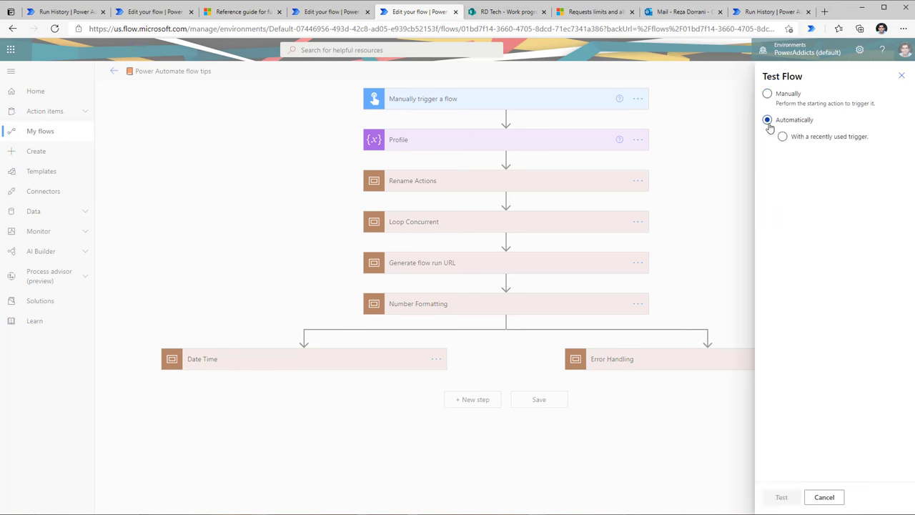
click(783, 137)
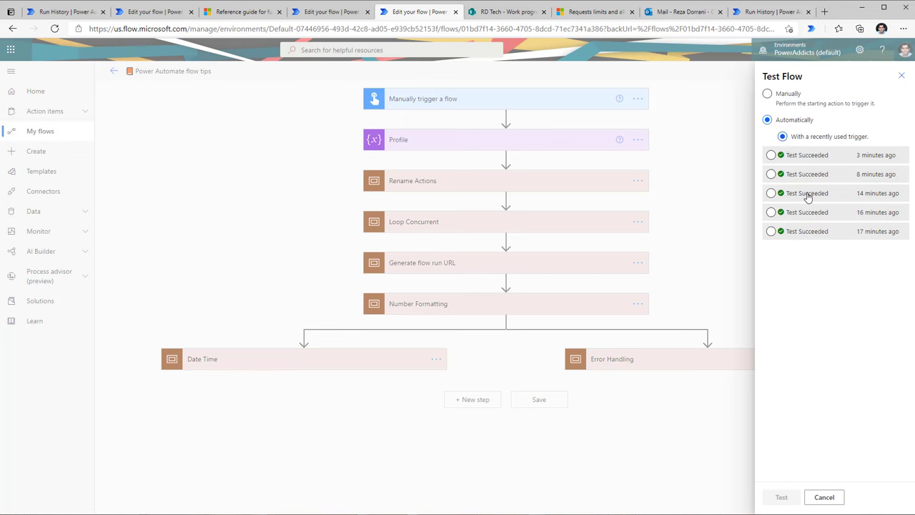
click(772, 195)
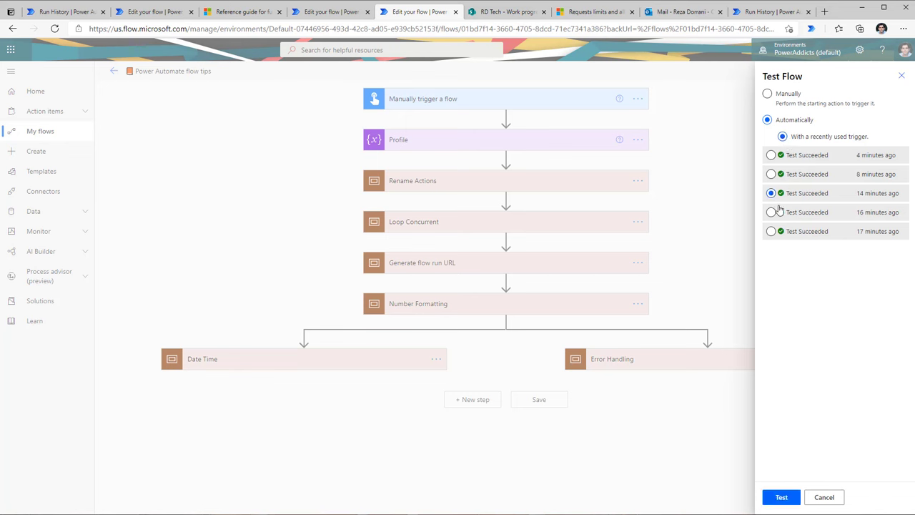
click(822, 154)
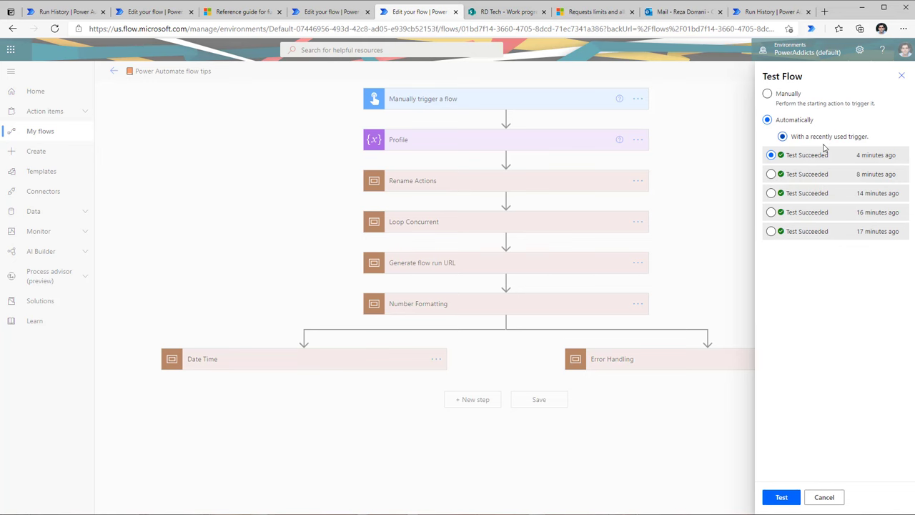
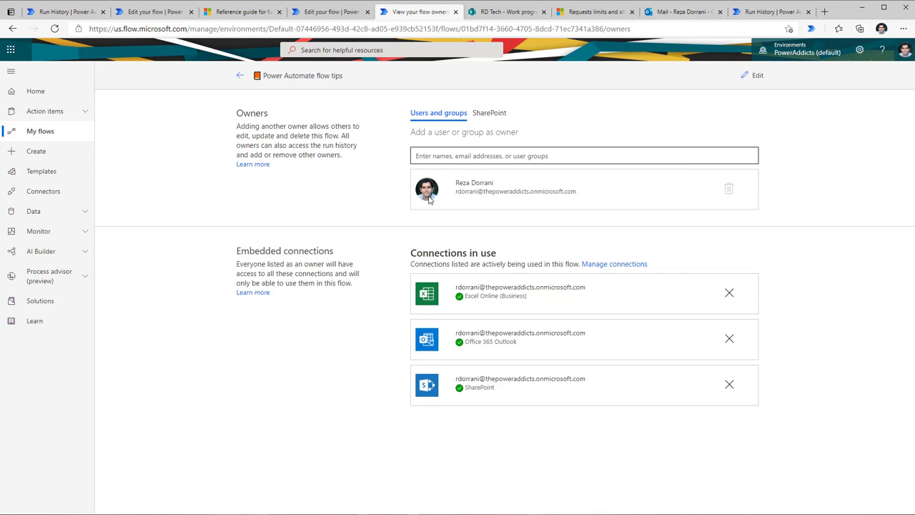
Step: Search the colleague by name and add them as a co-owner of the flow tips flow
click(444, 157)
text(sara)
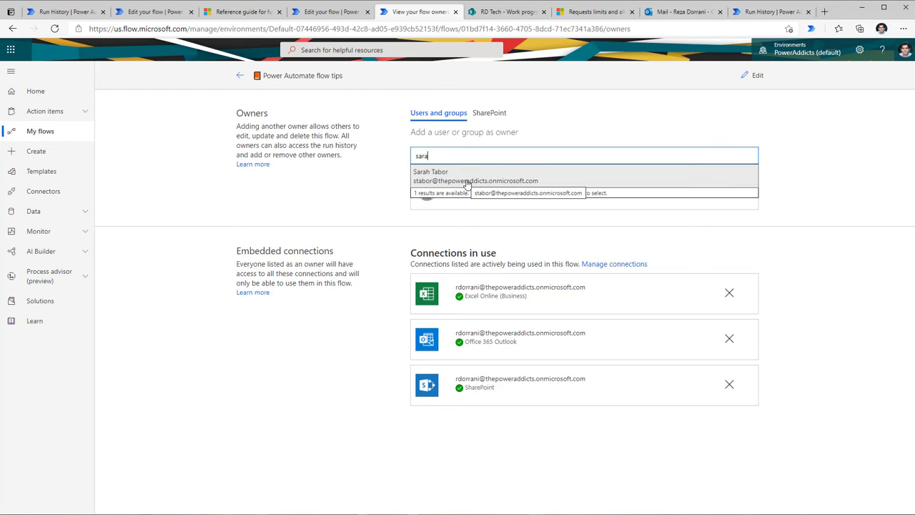
click(468, 184)
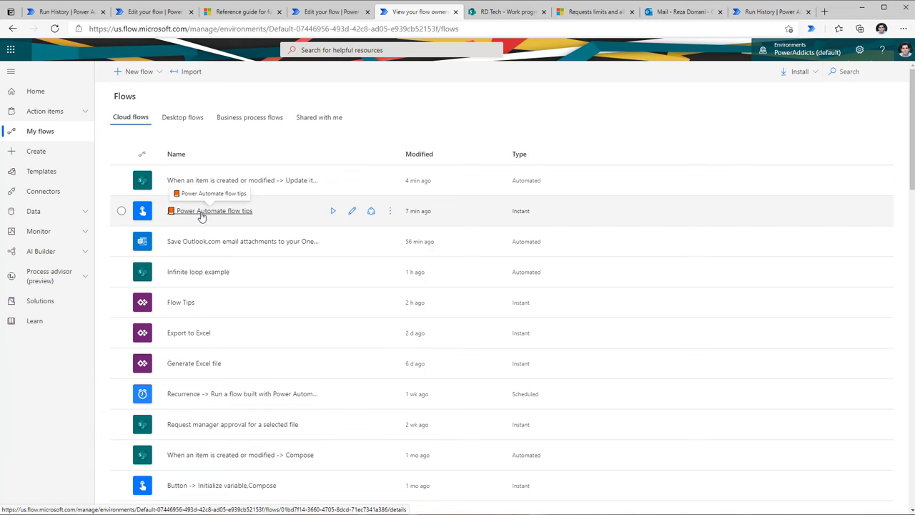
Step: Send a copy of the Power Automate flow tips flow to the colleague, then close the panel
click(192, 212)
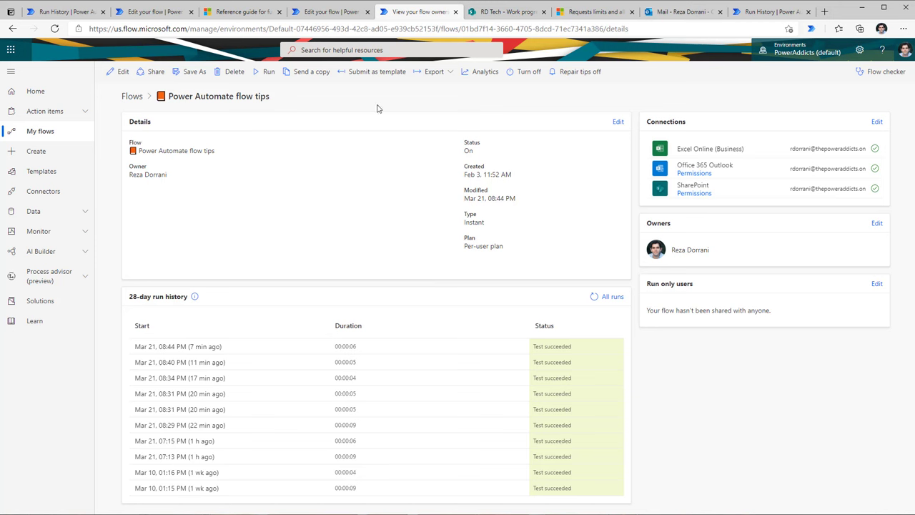
click(315, 73)
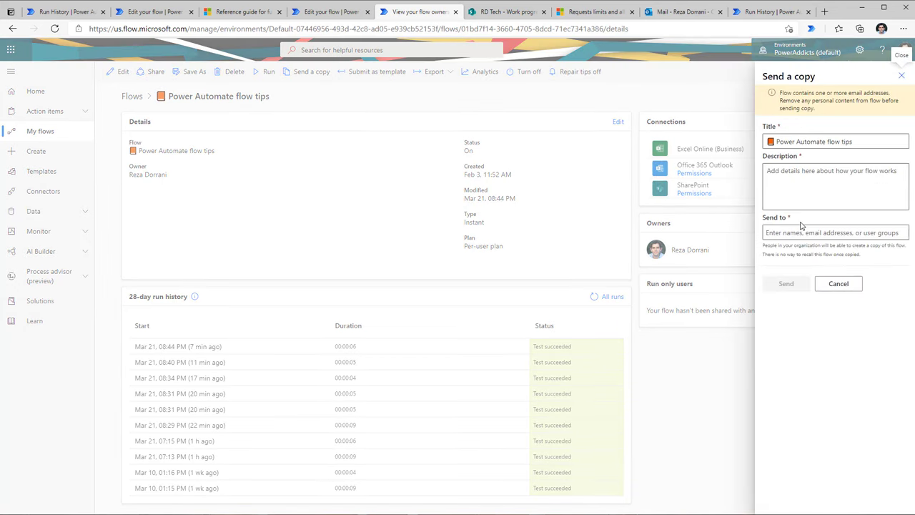
click(803, 232)
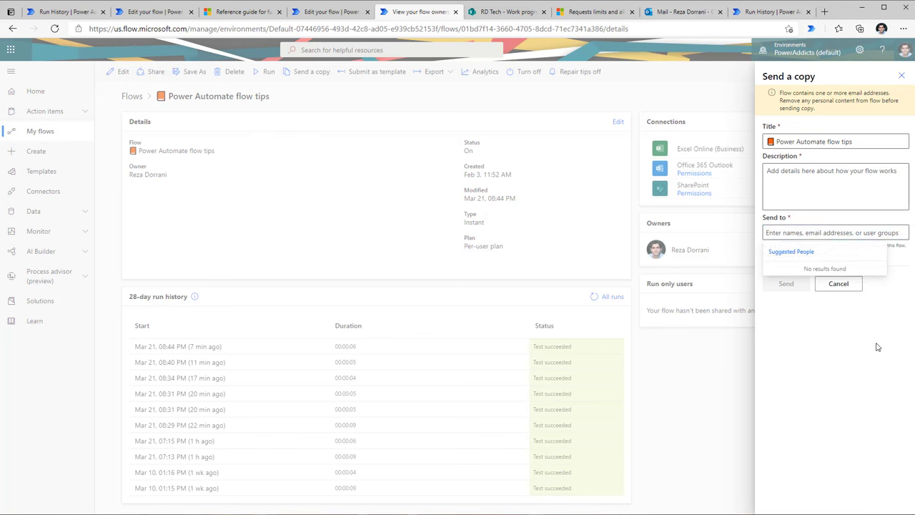
click(804, 233)
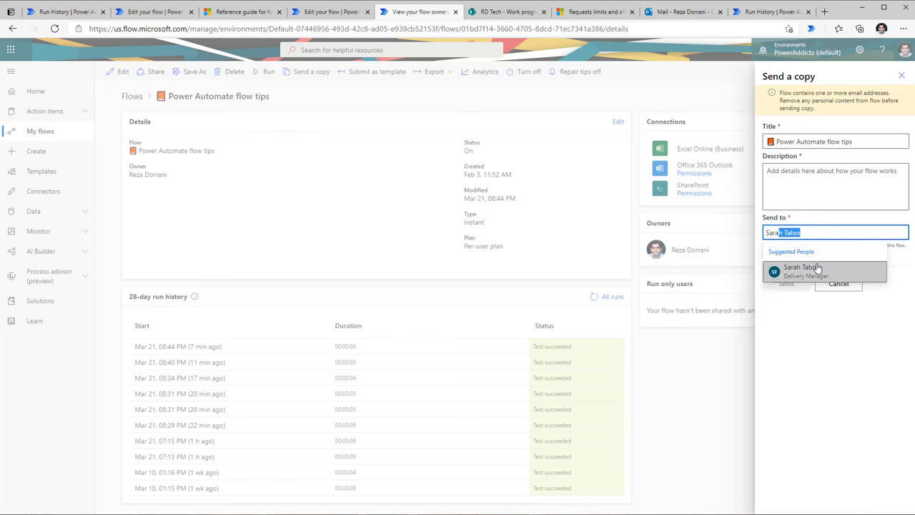
click(803, 270)
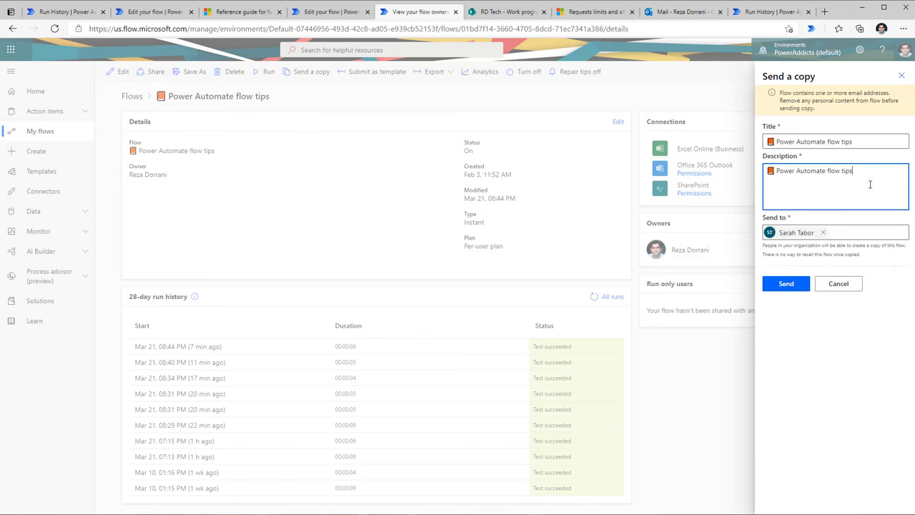
click(798, 286)
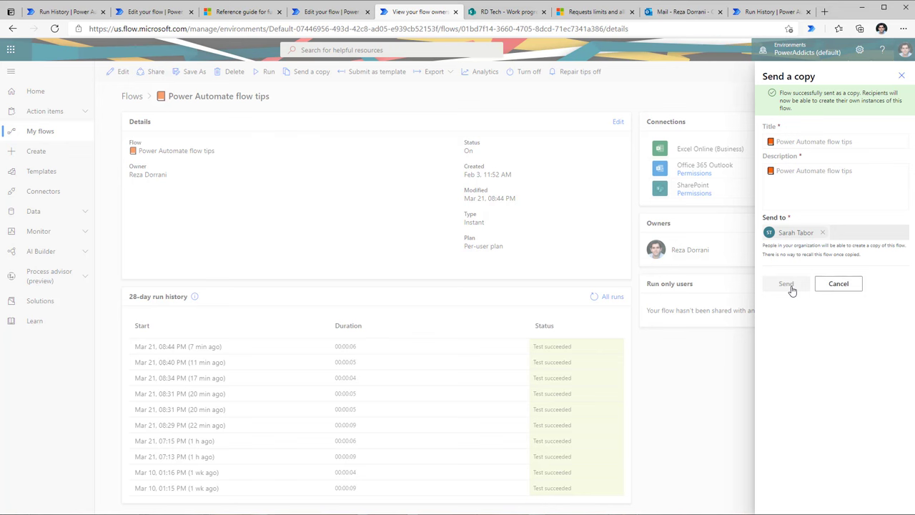
click(827, 289)
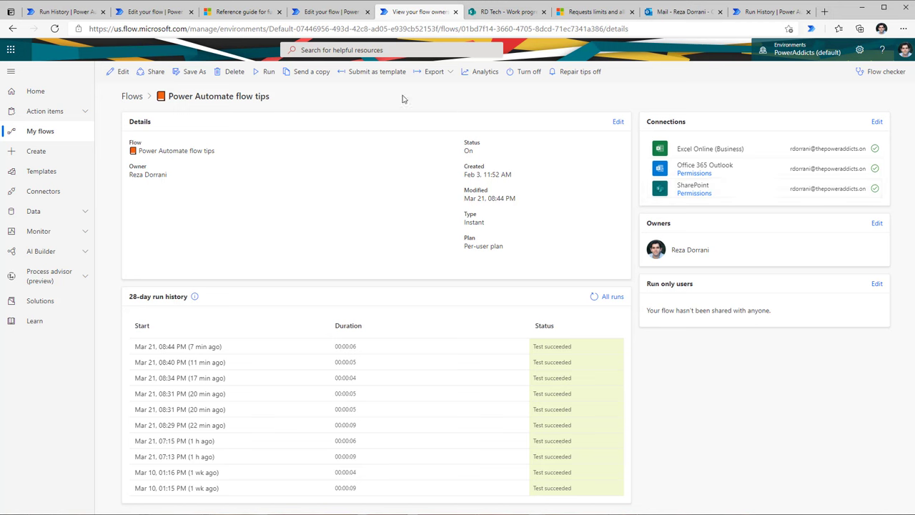
Step: Preview exporting the flow as a Package (.zip), cancel it, then view the Import package page
click(439, 80)
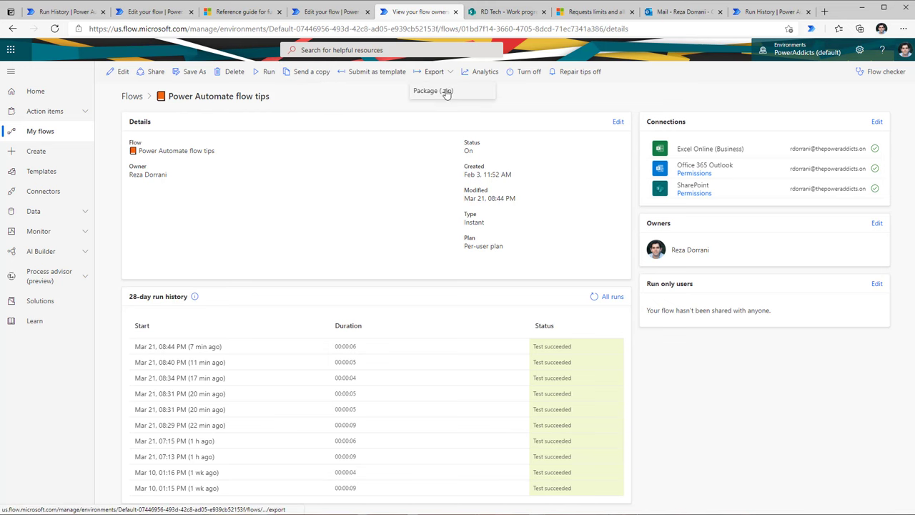
click(444, 92)
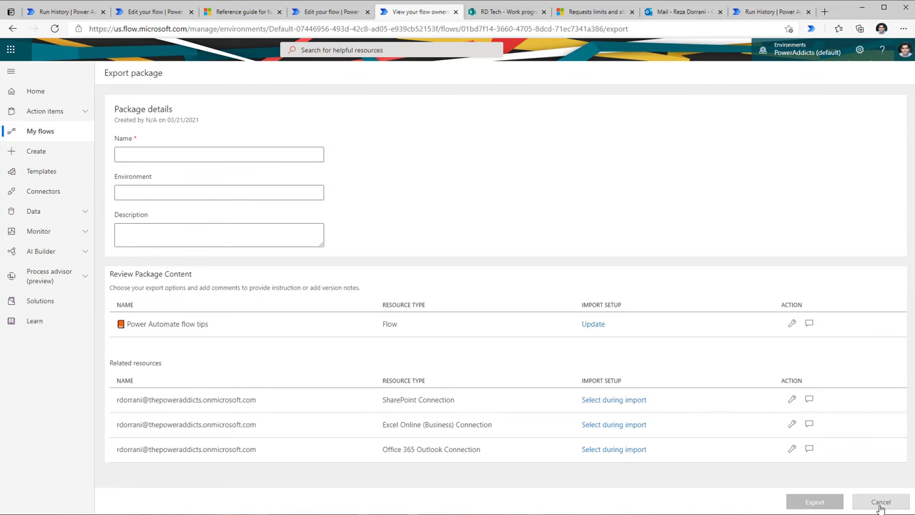
click(881, 503)
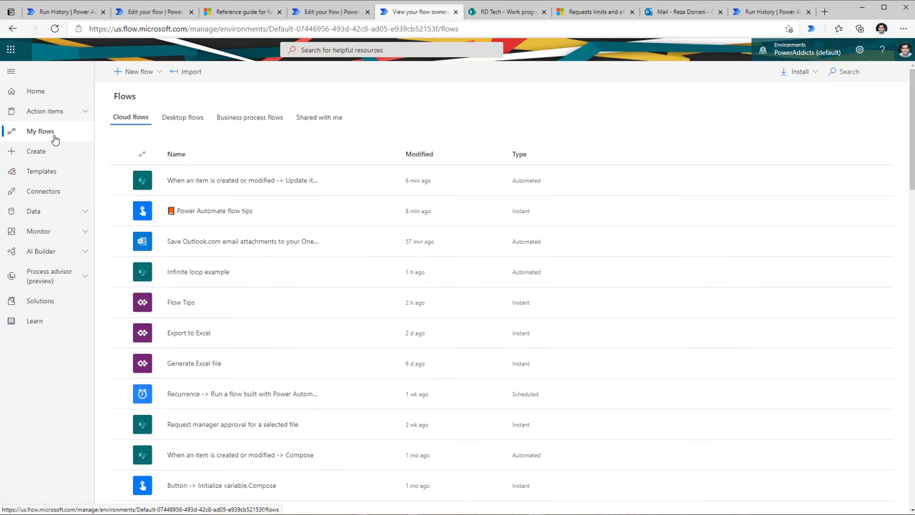
click(201, 74)
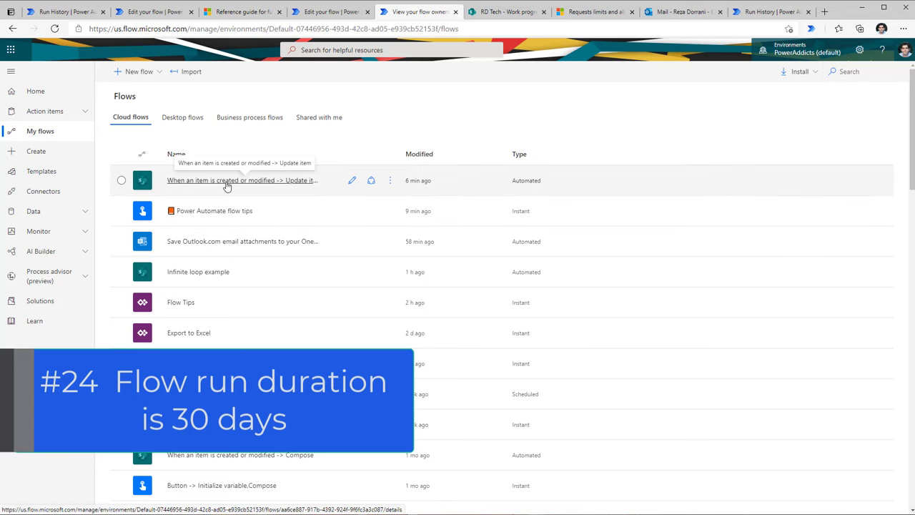
Step: In the Travel Request Approval Process flow, open the Start an approval action's settings
click(329, 11)
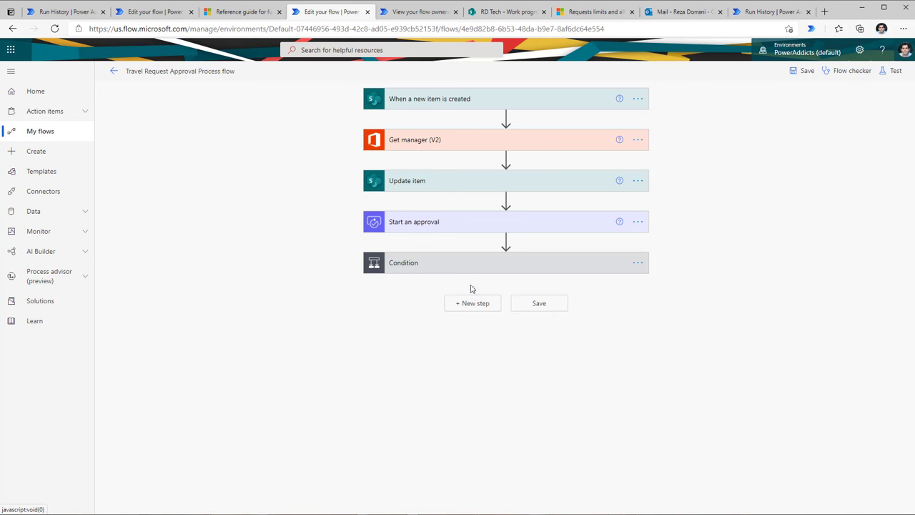
click(433, 224)
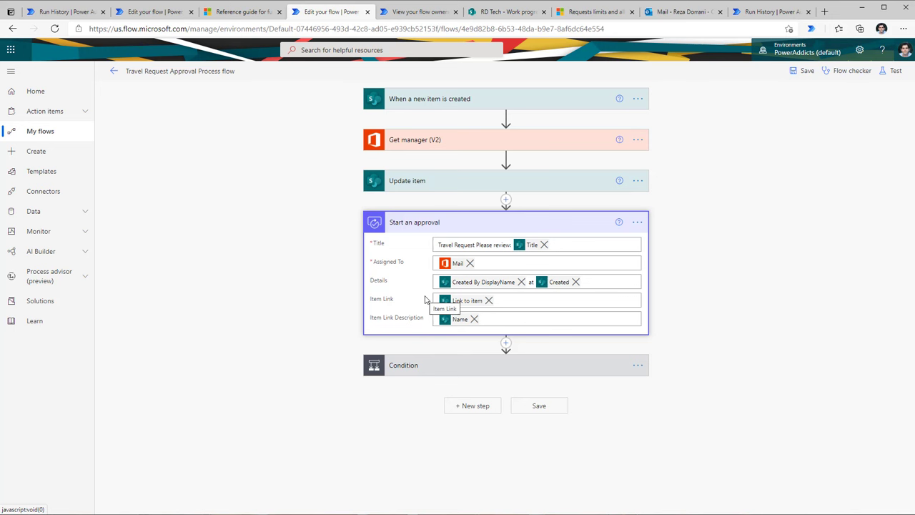
click(638, 222)
click(529, 461)
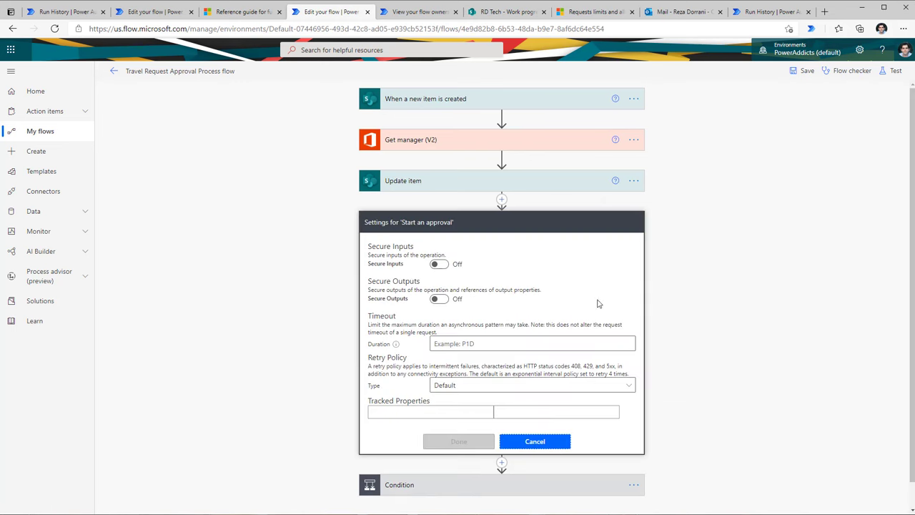
key(Escape)
click(637, 222)
click(680, 288)
Step: Set the approval's Timeout Duration to P20D and insert a new step after it
mouse_move(396, 348)
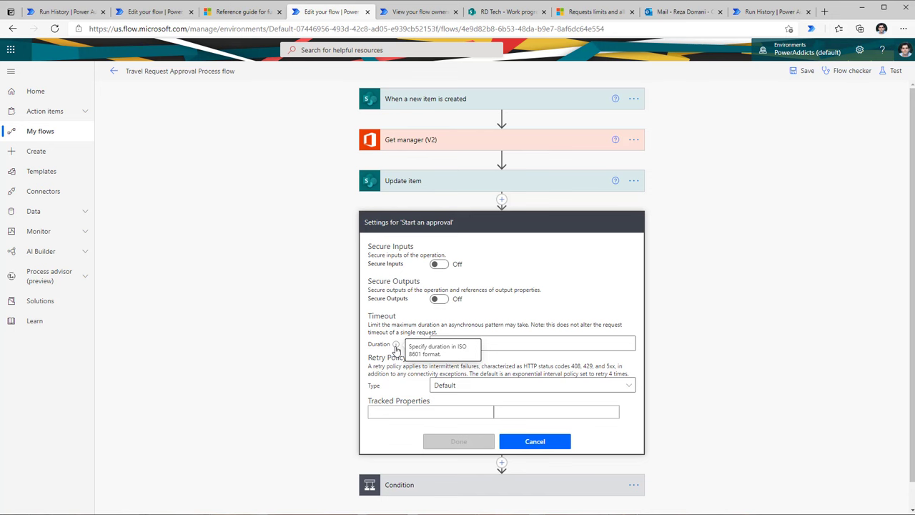
click(396, 348)
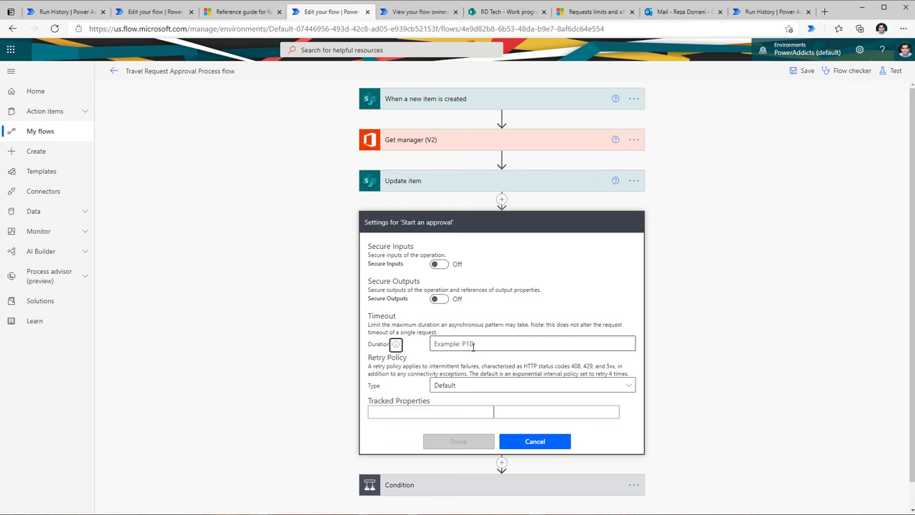
click(473, 346)
text(P20D)
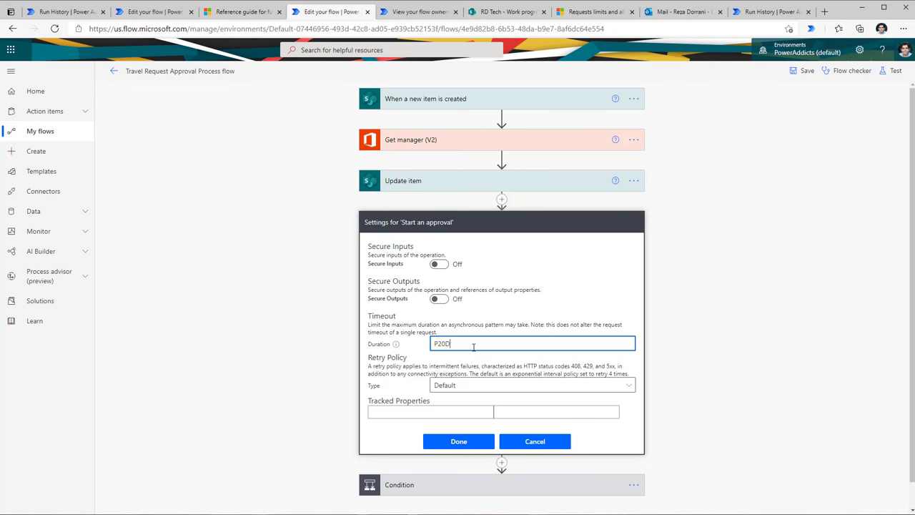
key(Return)
click(506, 343)
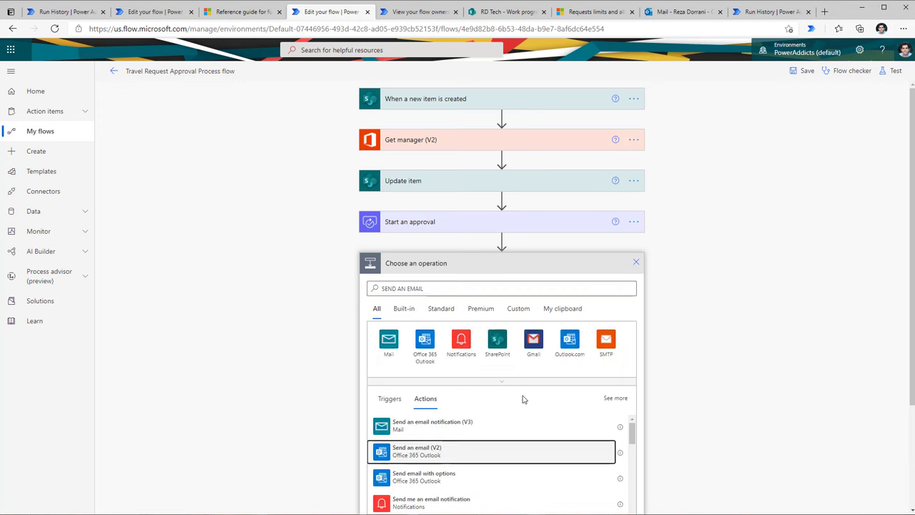
Step: Add Send an email (V2), set to run only when the approval has timed out
click(429, 449)
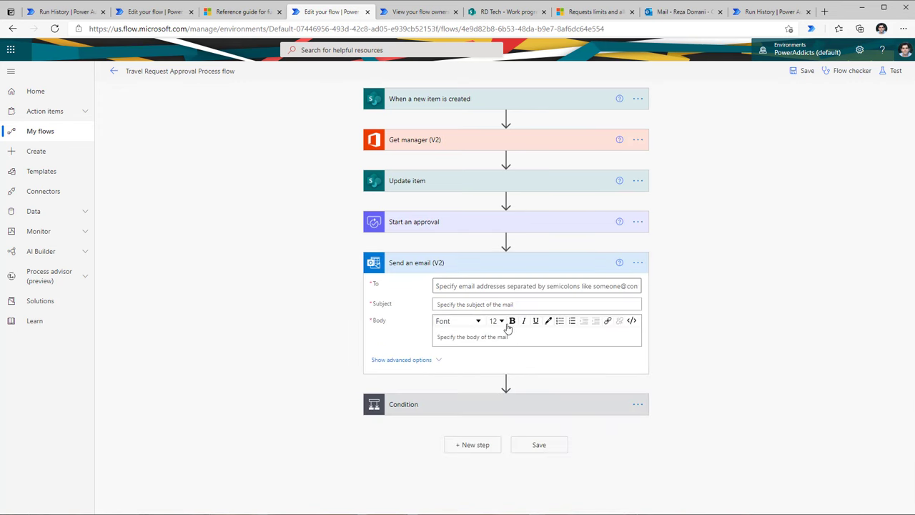
click(638, 264)
click(694, 349)
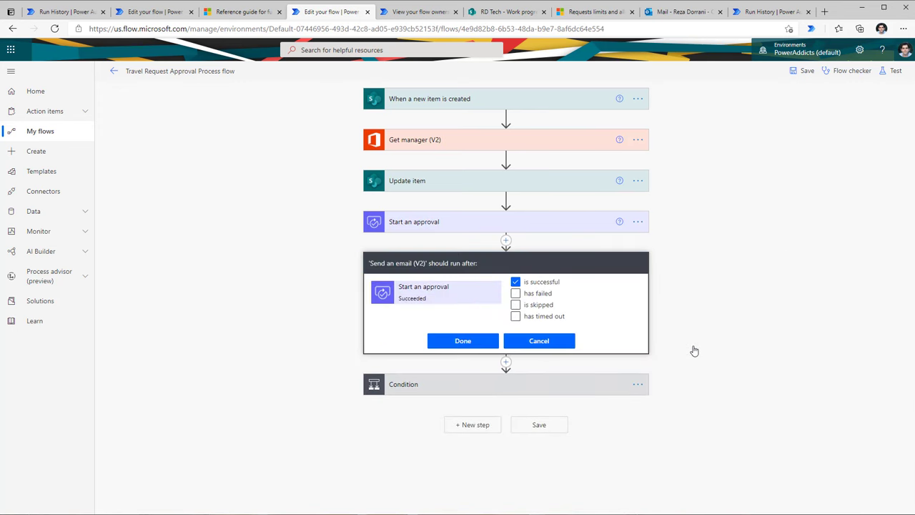
click(515, 282)
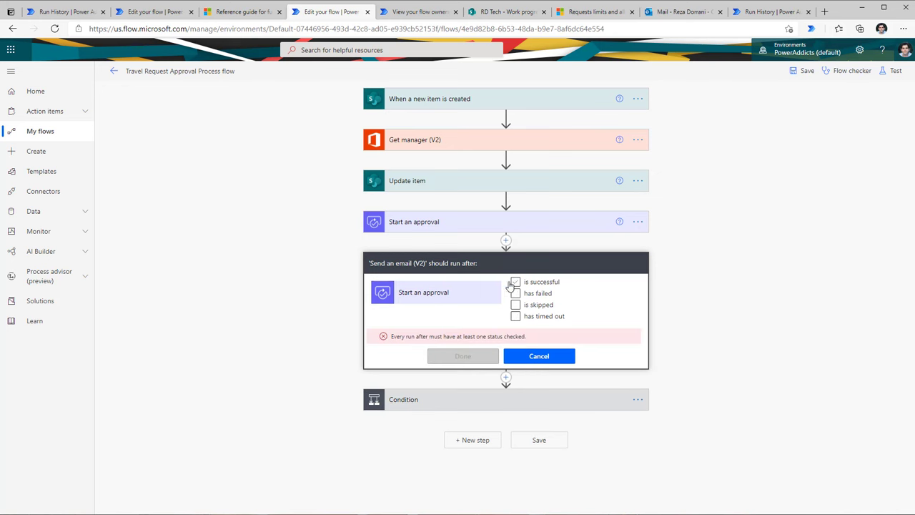
click(517, 317)
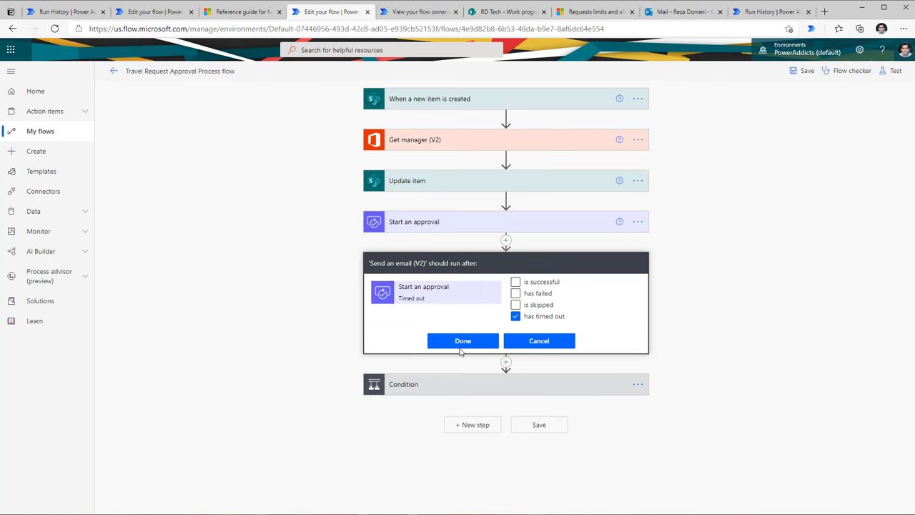
click(462, 357)
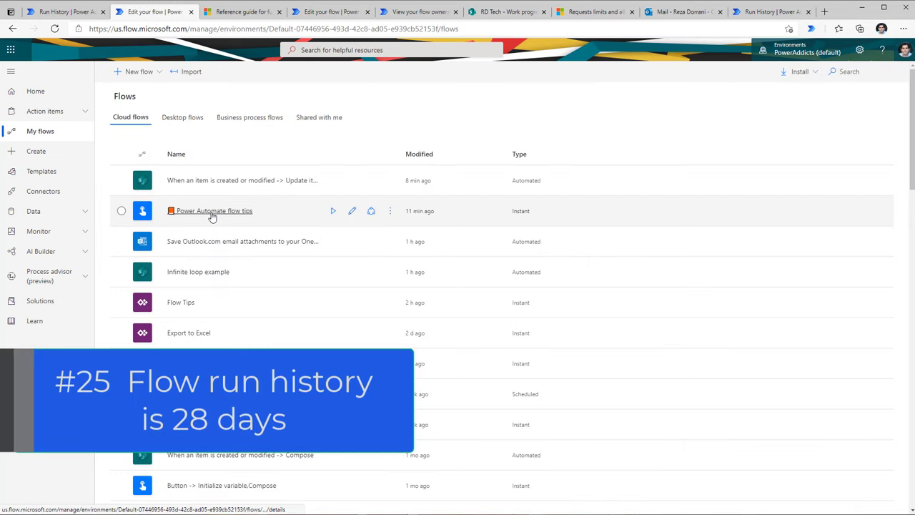
click(183, 212)
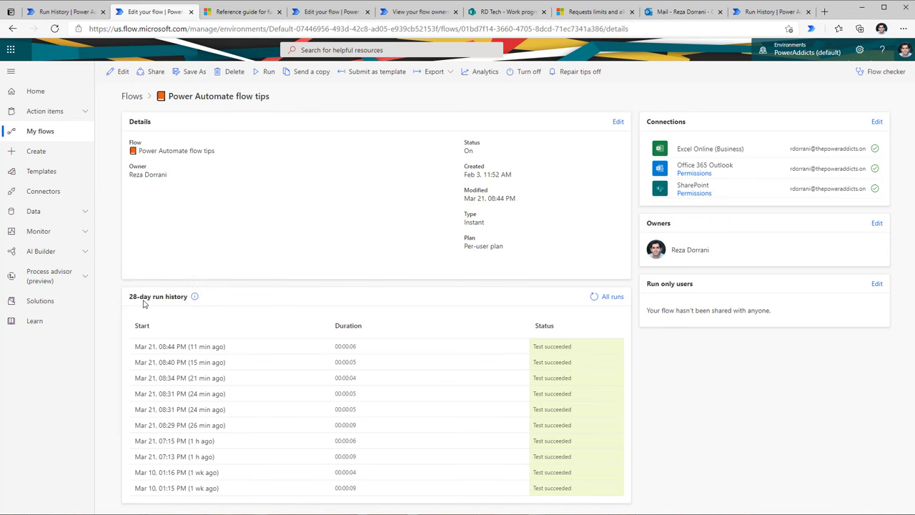
Step: Download the flow tips flow's All runs history as a .csv file
mouse_move(197, 300)
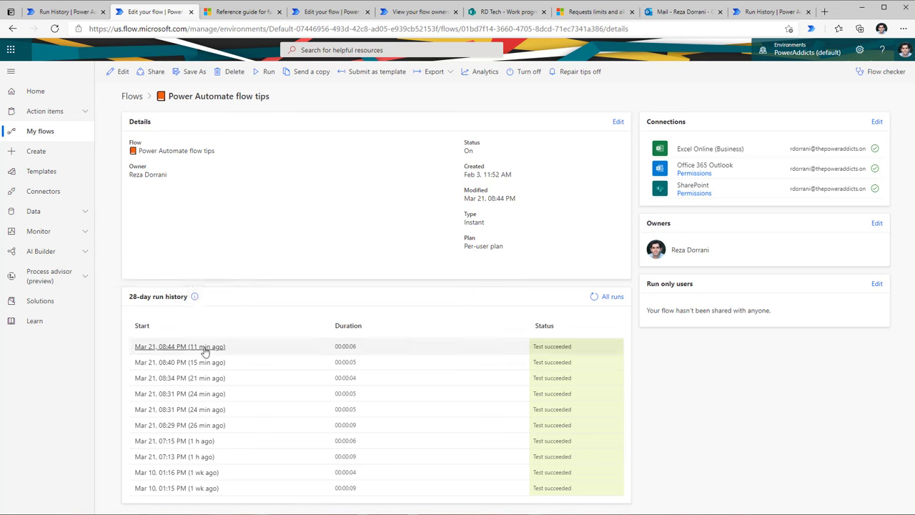
click(620, 304)
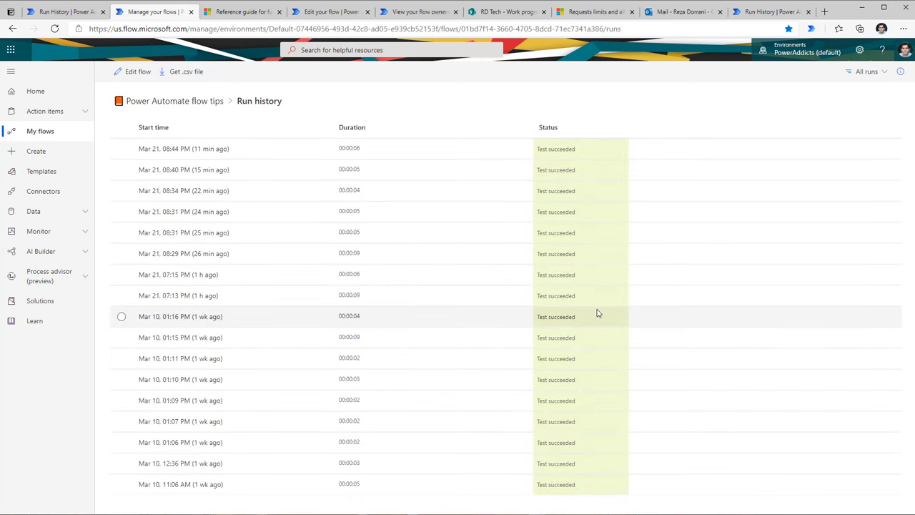
click(186, 74)
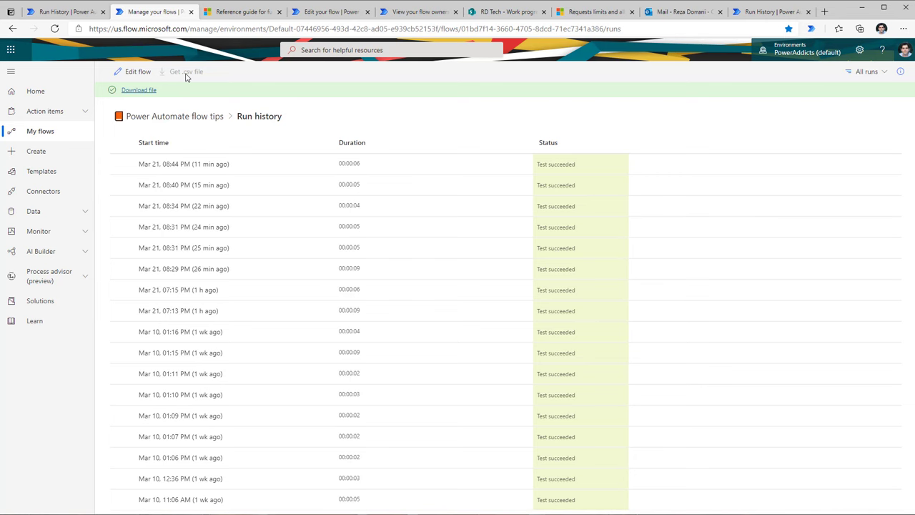
click(40, 131)
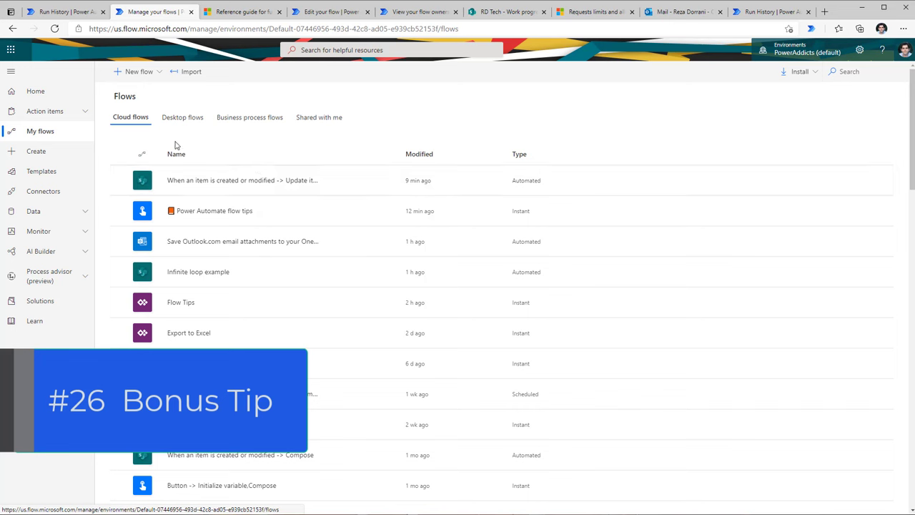
Step: Glance at the New flow options, then show the flows on the Shared with me tab
click(139, 71)
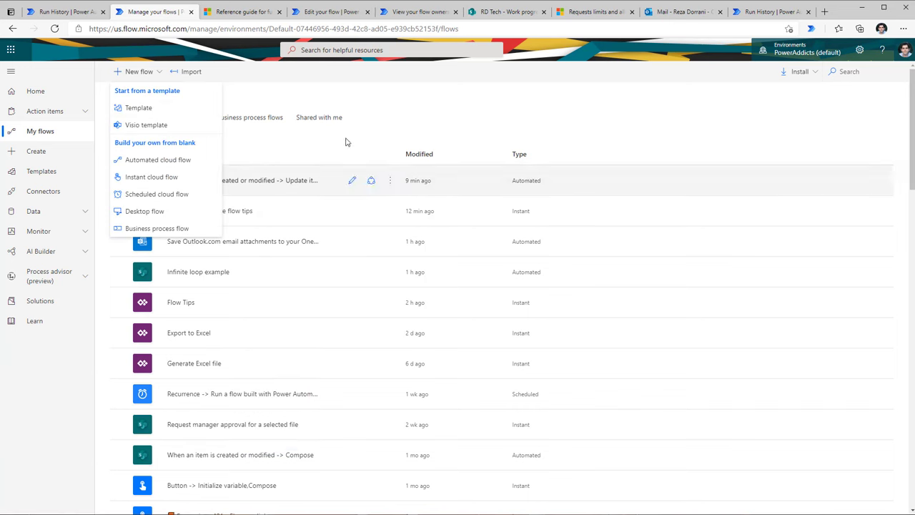
click(315, 160)
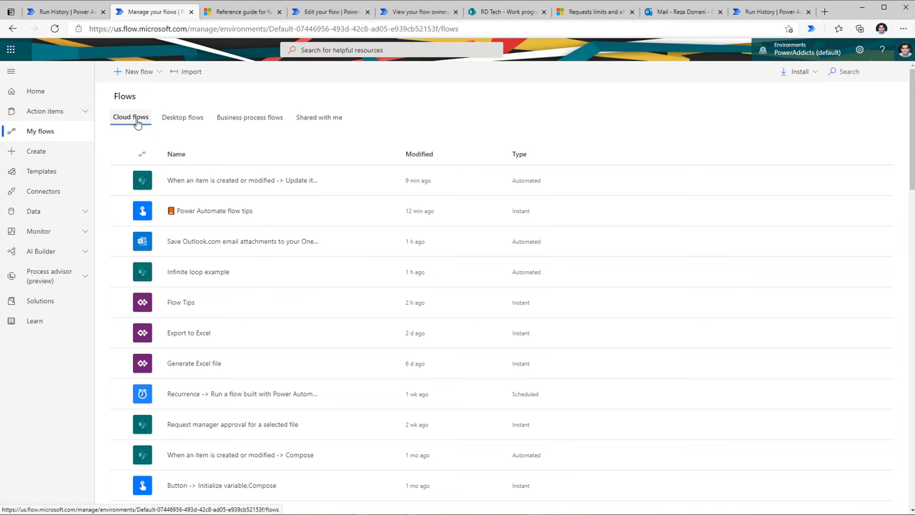
click(336, 118)
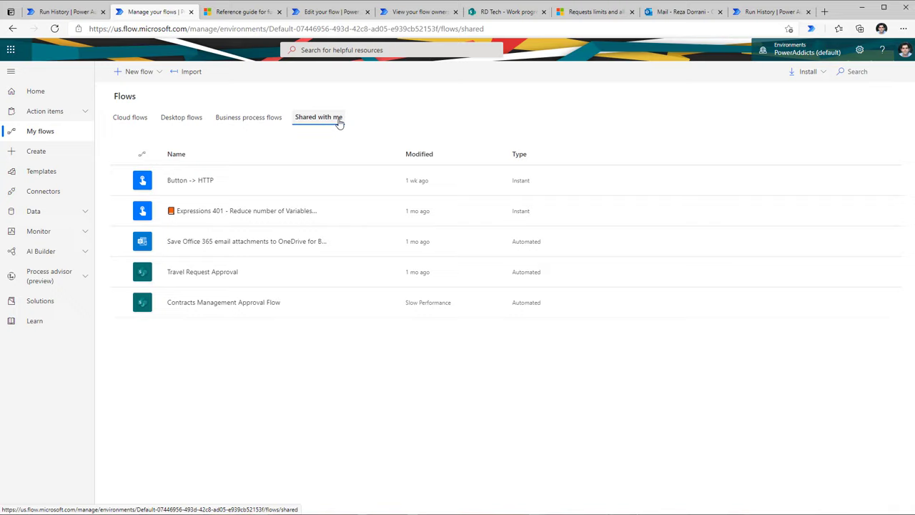